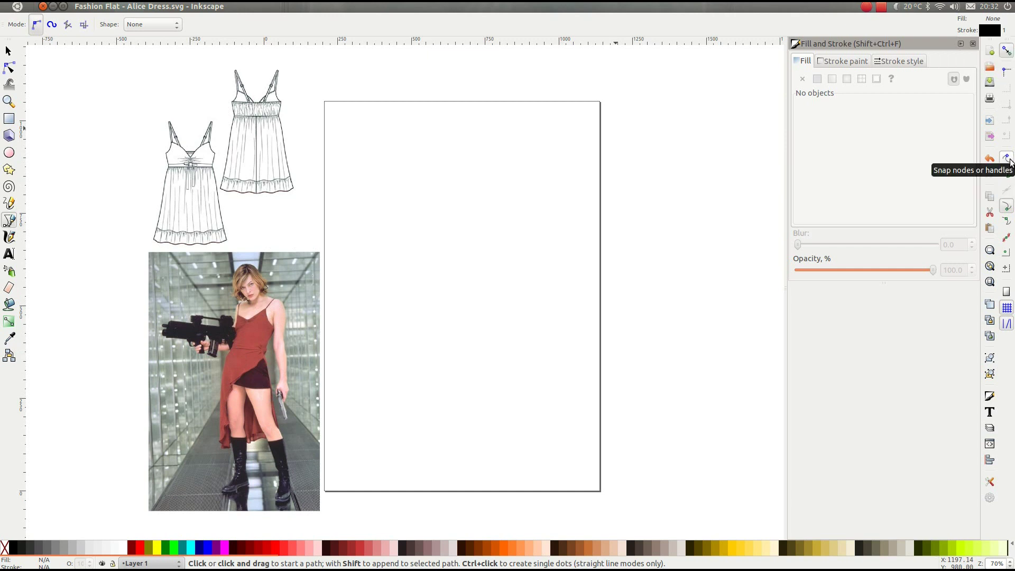
# Enable the 'Snap to cusp nodes' toggle on the snap controls bar
pyautogui.click(1006, 207)
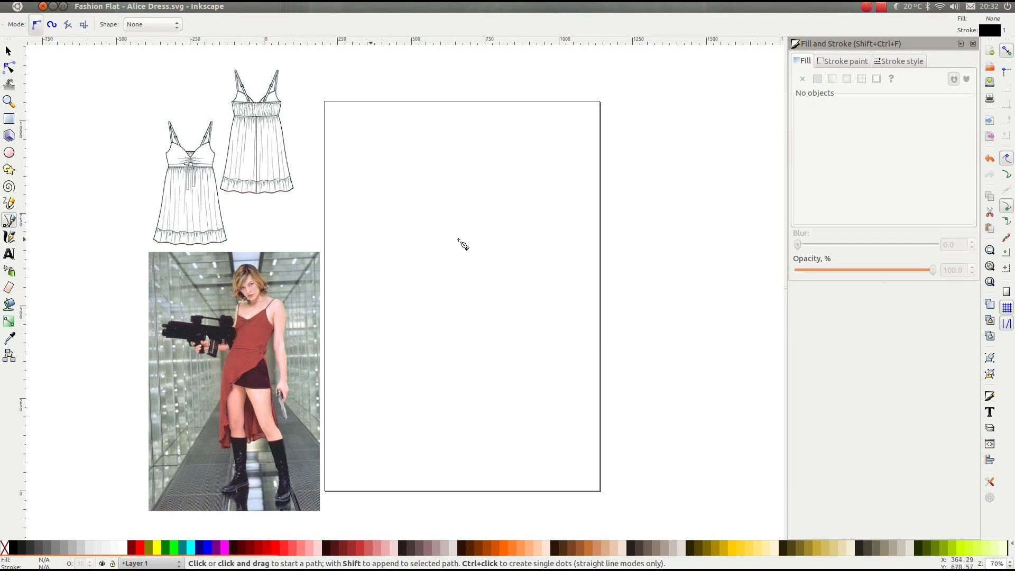
# Draw a closed dress outline with shoulders, a V neckline, left side, a long diagonal hem and the right armhole
pyautogui.press('+')
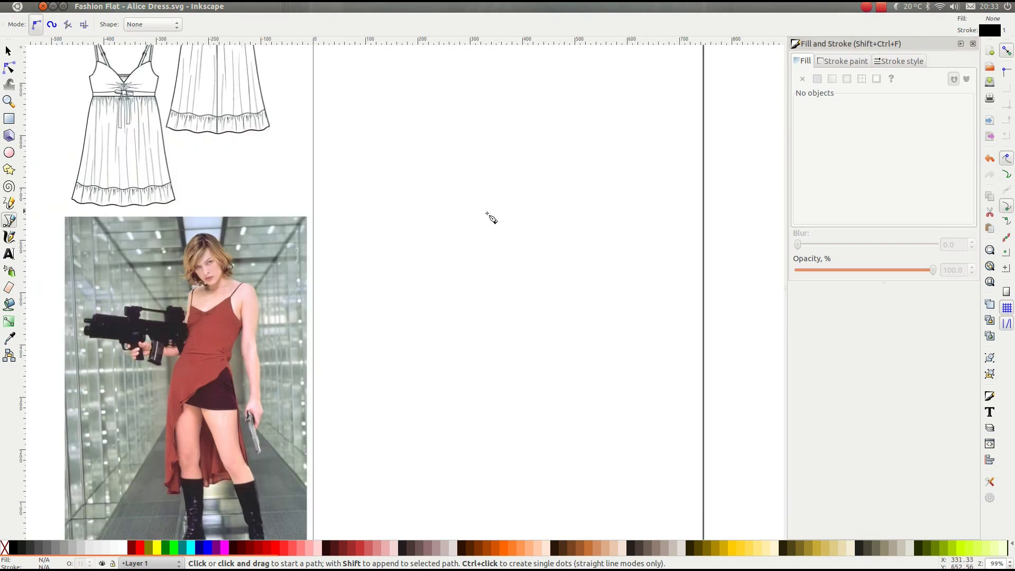
pyautogui.click(487, 219)
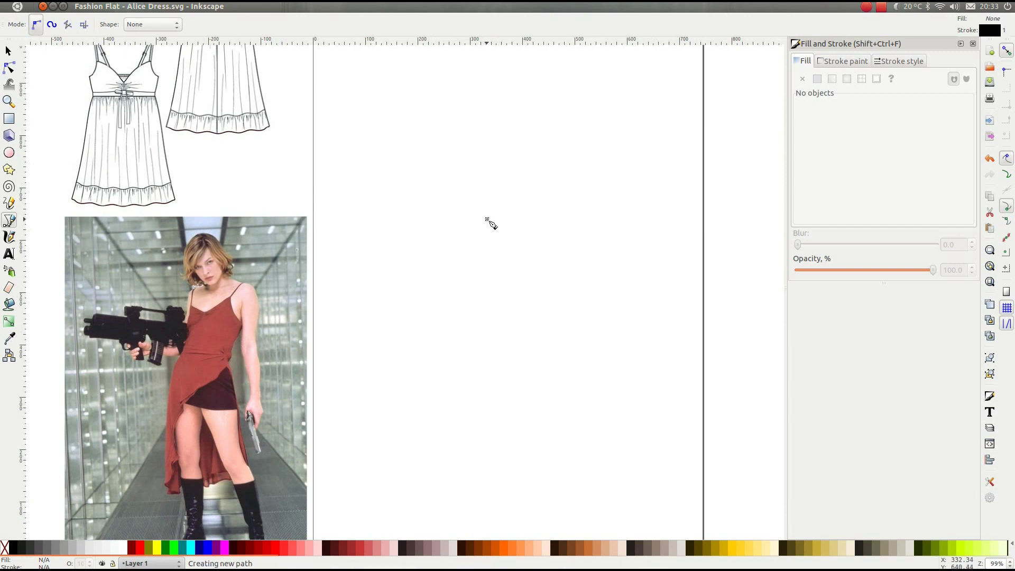
pyautogui.click(462, 244)
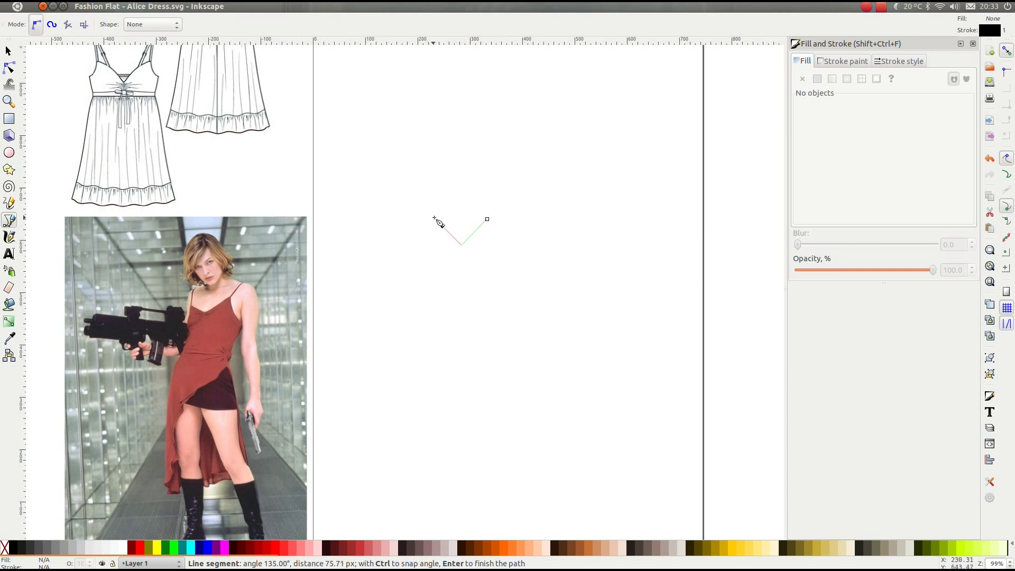
pyautogui.click(437, 221)
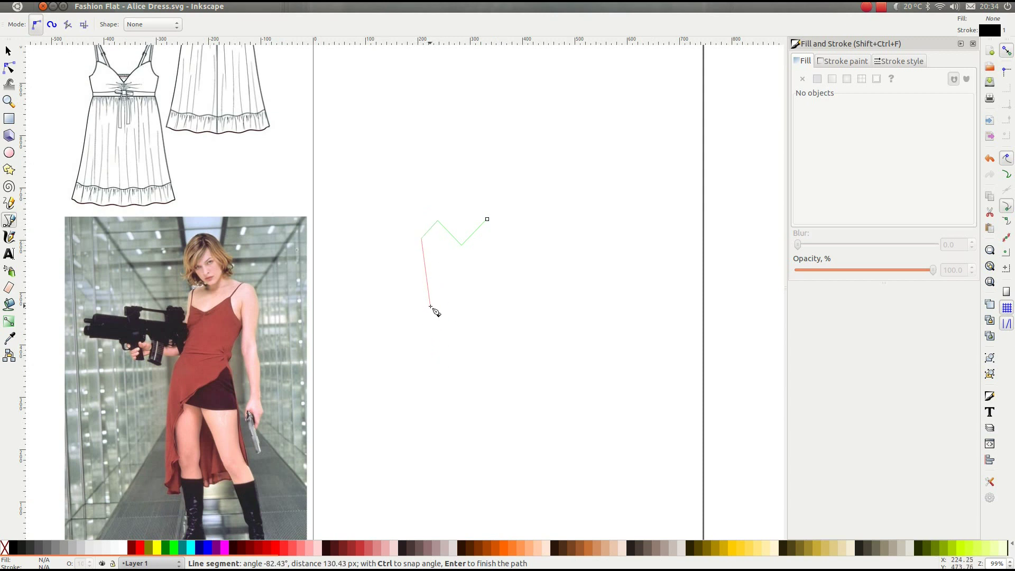
pyautogui.click(430, 307)
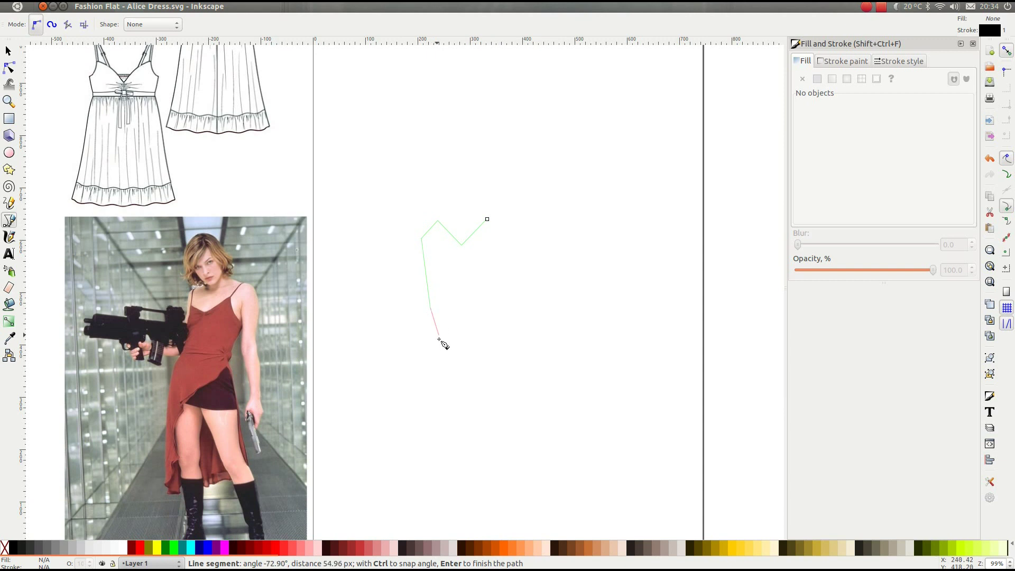
pyautogui.click(407, 437)
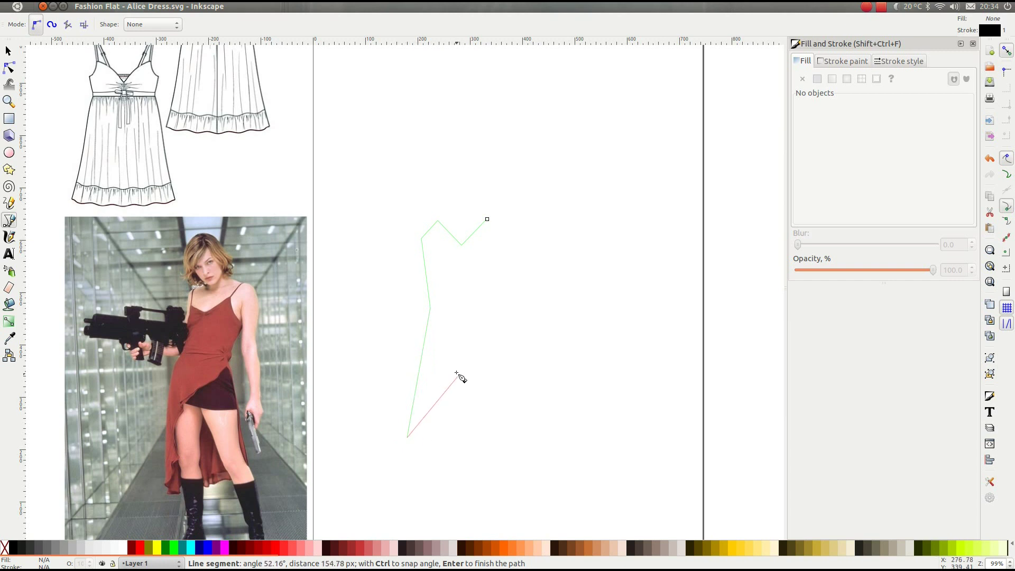
pyautogui.click(481, 313)
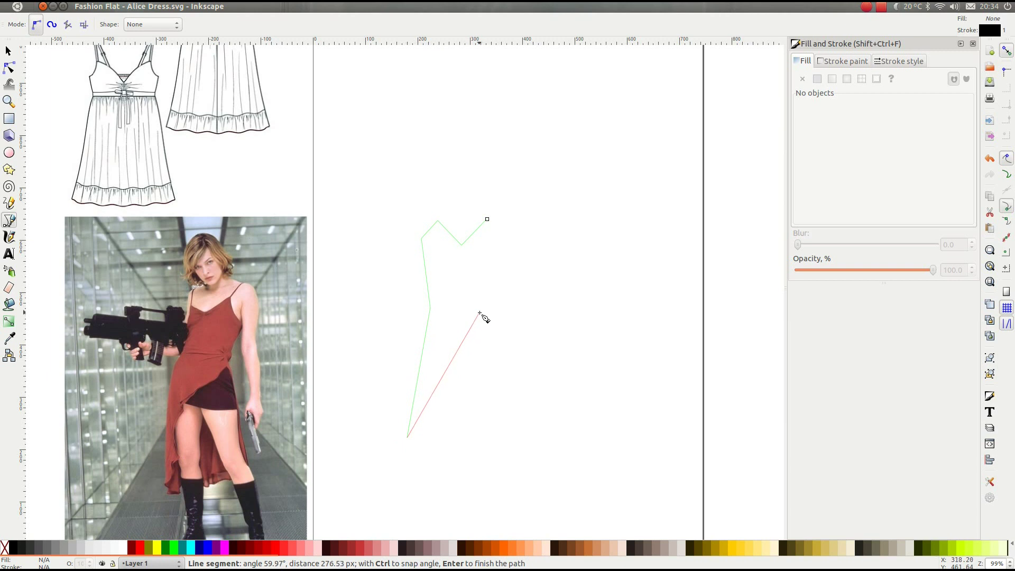
pyautogui.click(500, 236)
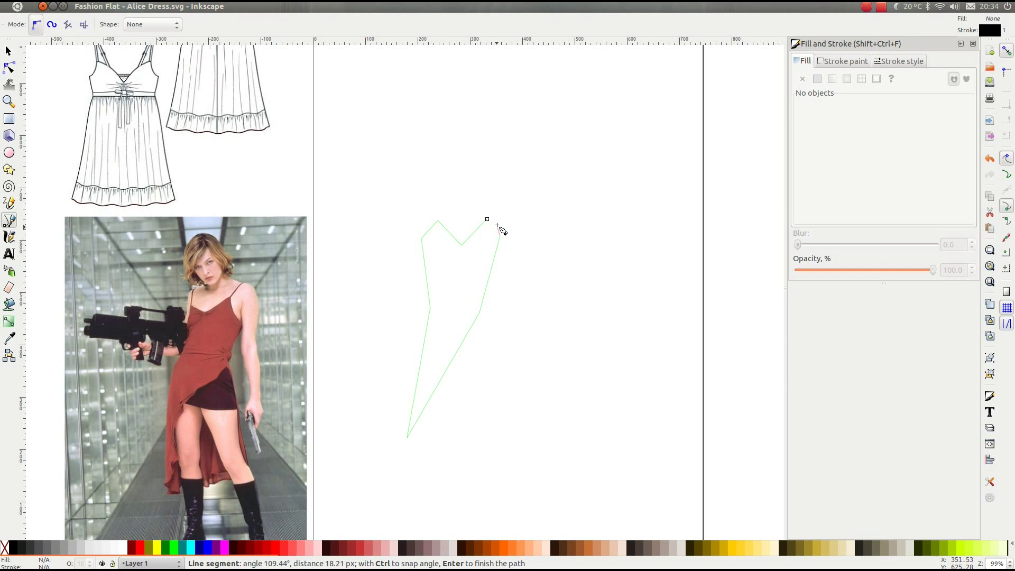
pyautogui.click(490, 223)
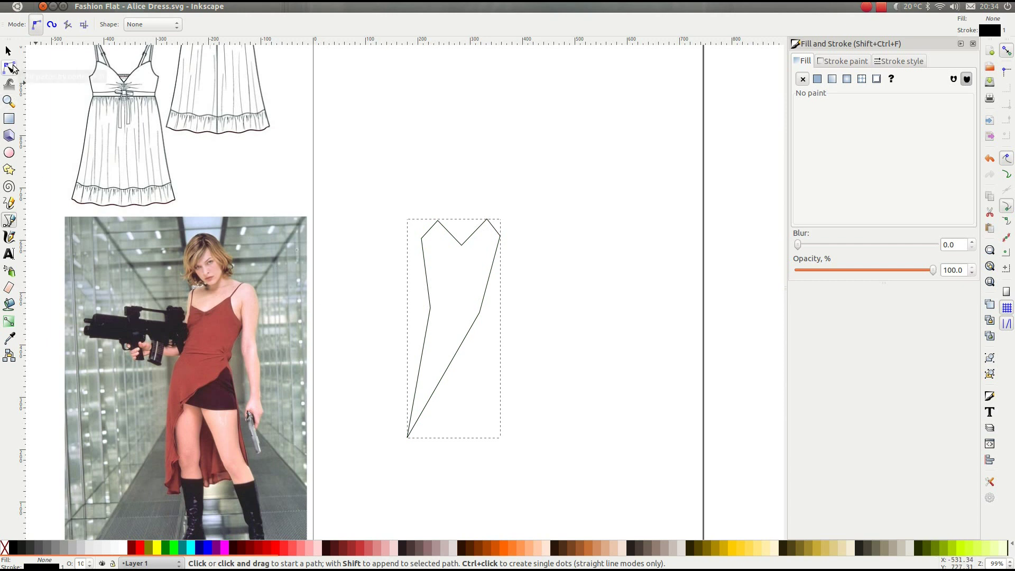
# Nudge the right waist point up and right and the neckline point slightly right
pyautogui.click(9, 67)
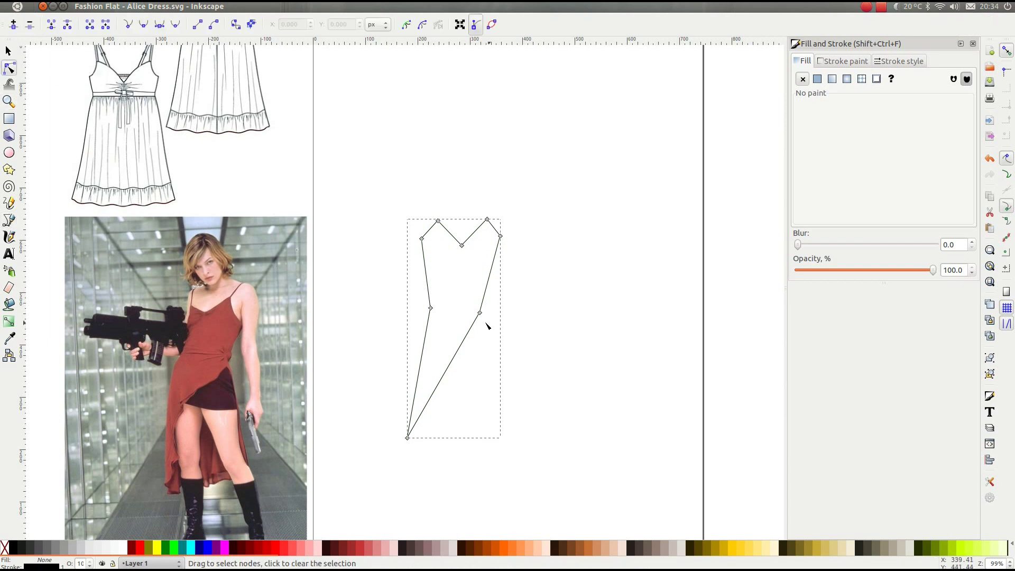
pyautogui.scroll(2, 477, 323)
pyautogui.moveTo(482, 302); pyautogui.dragTo(492, 294)
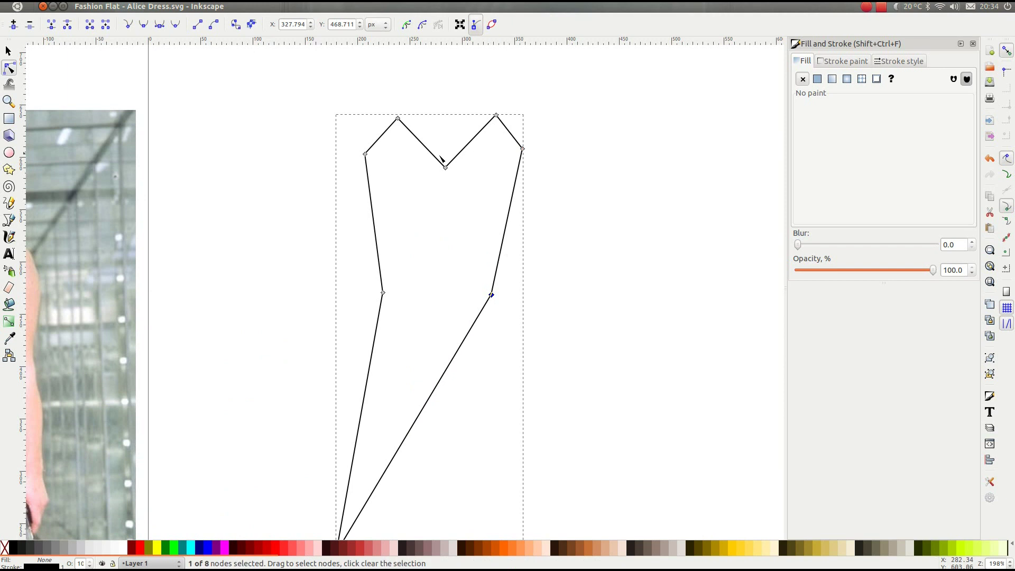
pyautogui.moveTo(445, 168); pyautogui.dragTo(448, 168)
pyautogui.scroll(-3, 428, 291)
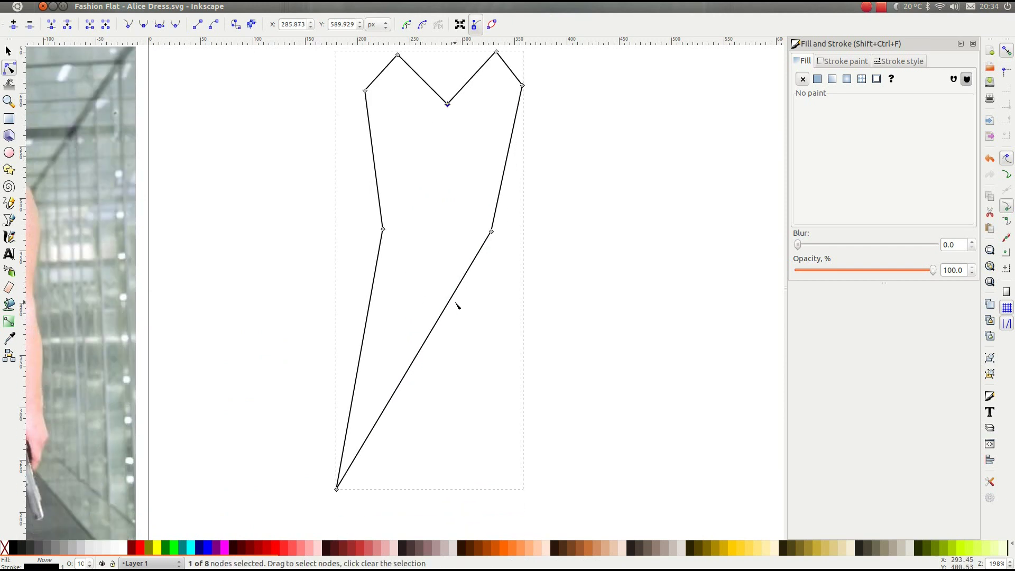
pyautogui.scroll(-1, 455, 303)
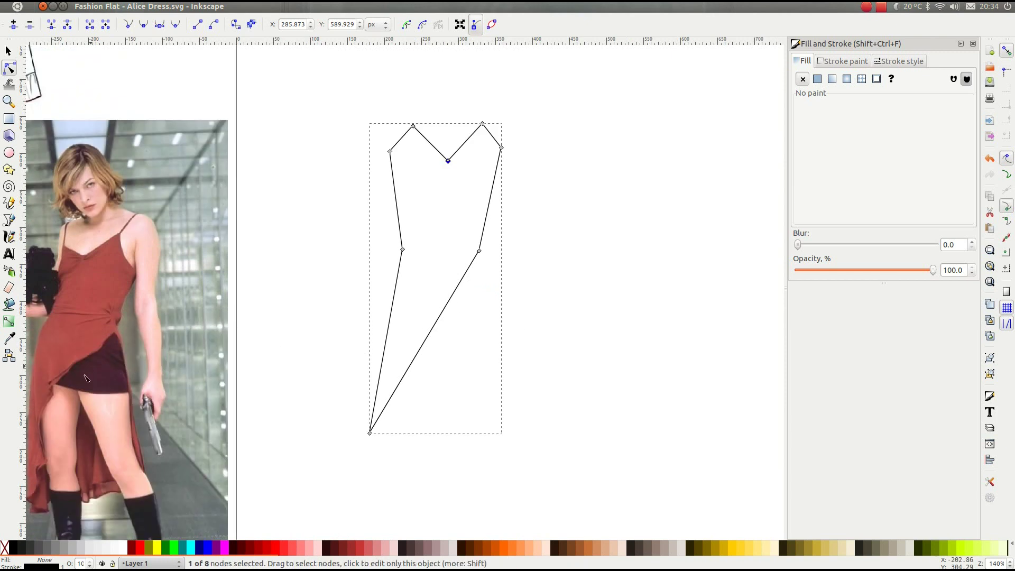
# Add three angled bend points along the diagonal hem and move the right armhole corner down and out
pyautogui.click(459, 284)
pyautogui.doubleClick(460, 284)
pyautogui.moveTo(459, 282); pyautogui.dragTo(459, 278)
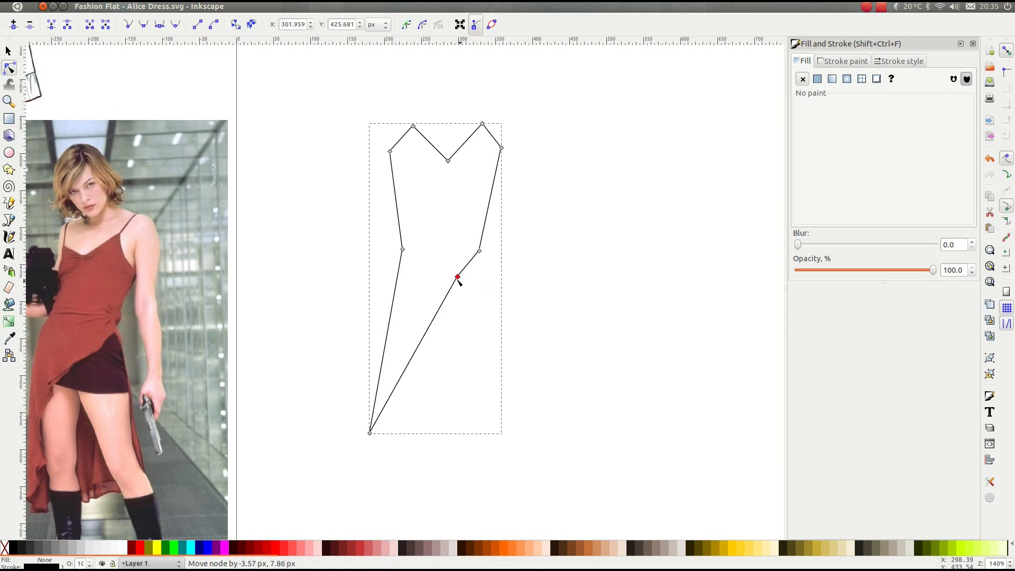
pyautogui.click(431, 329)
pyautogui.doubleClick(431, 329)
pyautogui.moveTo(430, 329); pyautogui.dragTo(426, 328)
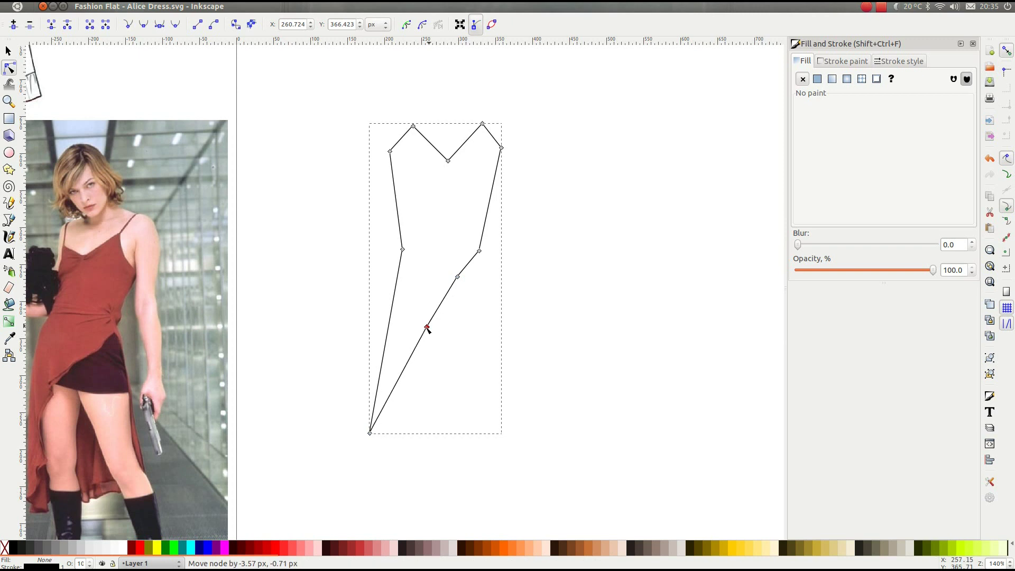
pyautogui.doubleClick(402, 379)
pyautogui.moveTo(403, 378); pyautogui.dragTo(408, 378)
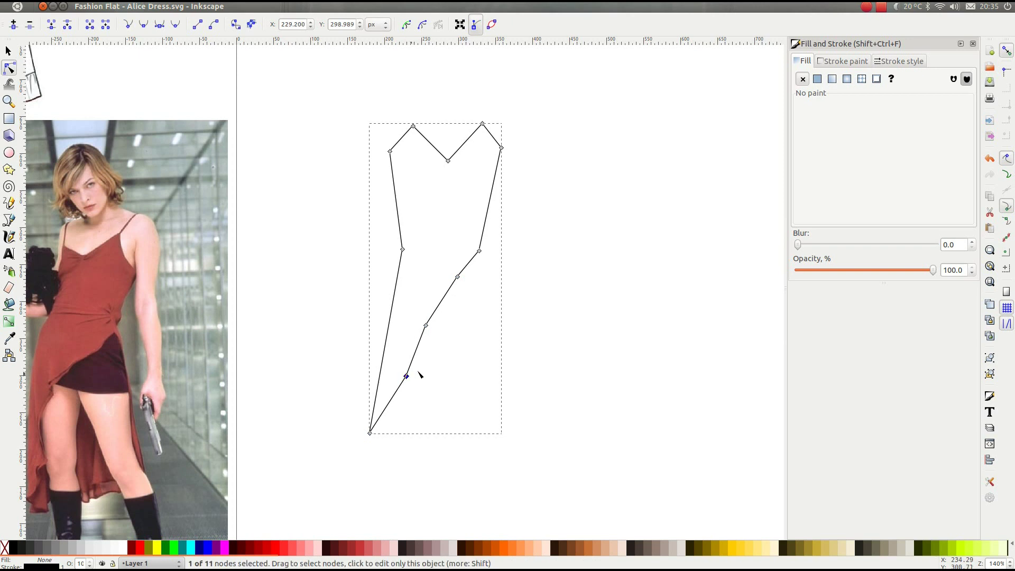
pyautogui.click(446, 337)
pyautogui.scroll(1, 503, 153)
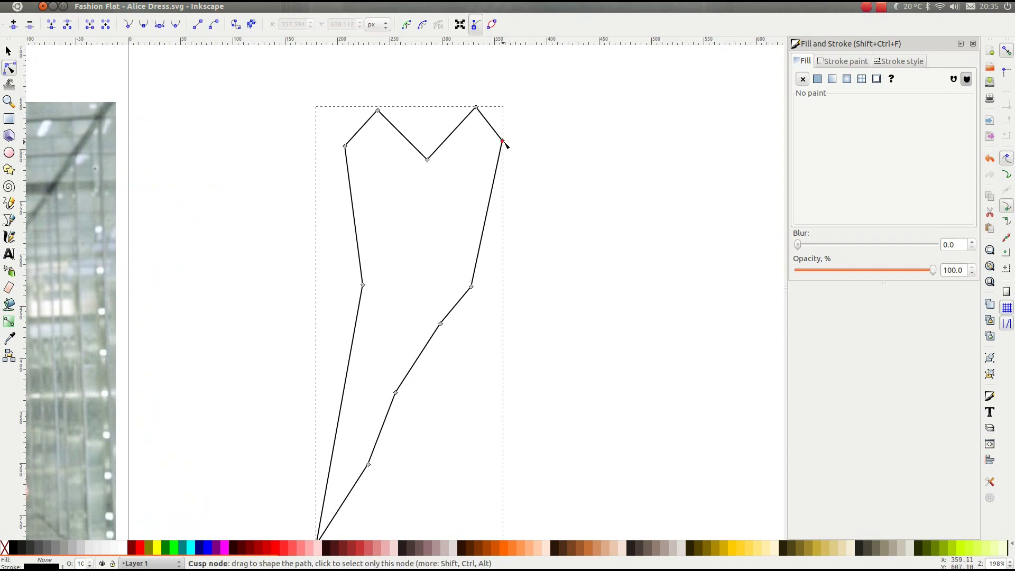
pyautogui.moveTo(503, 142); pyautogui.dragTo(507, 144)
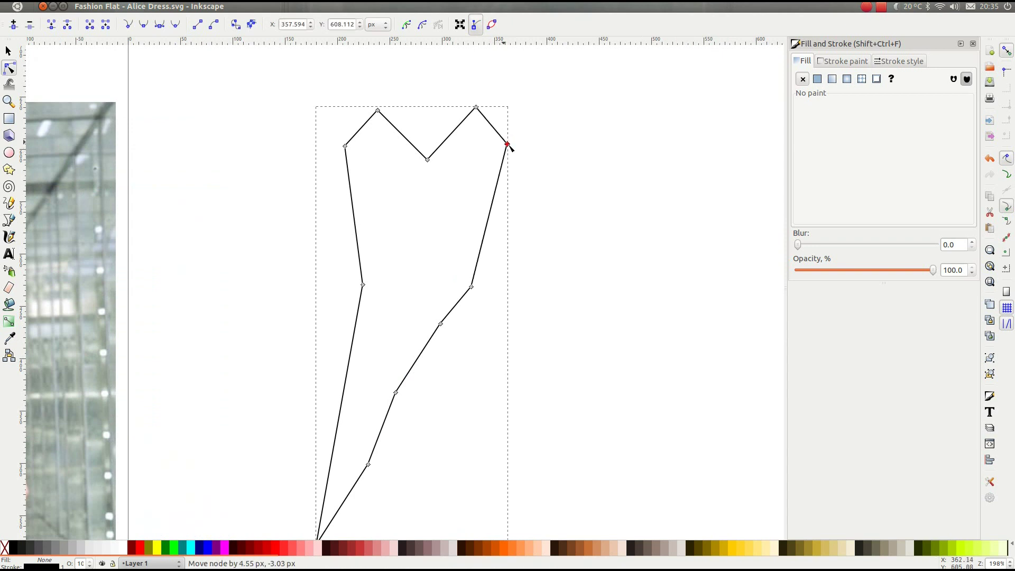
# Draw a straight horizontal hem line from the lowest hem point as its own path
pyautogui.press('`')
pyautogui.press('b')
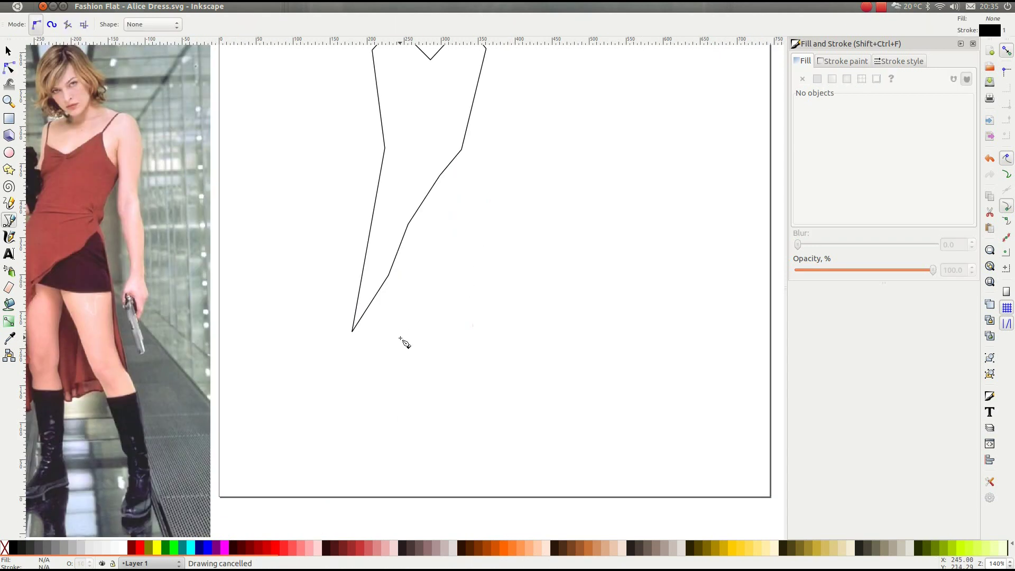
pyautogui.click(353, 332)
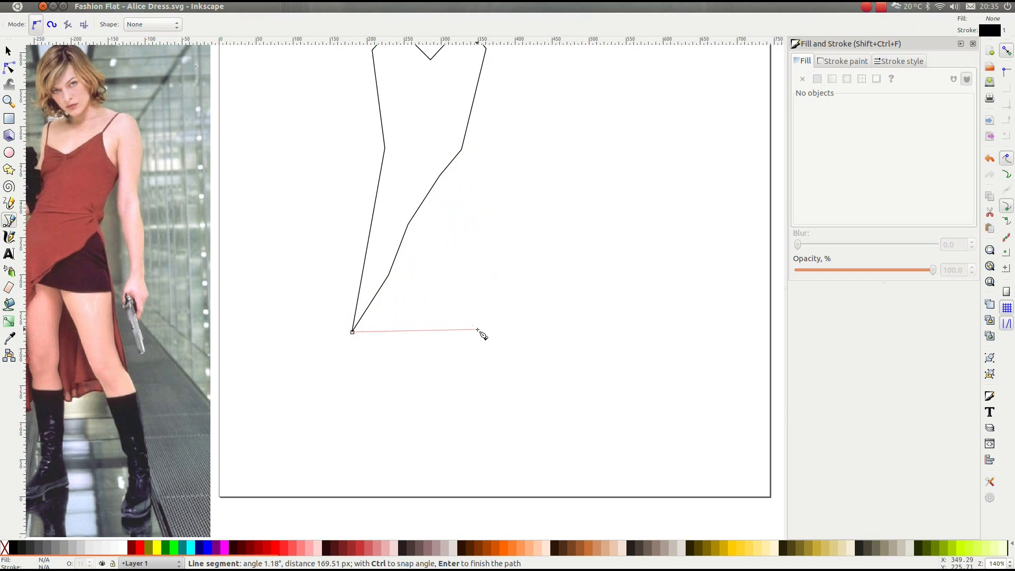
pyautogui.click(477, 329)
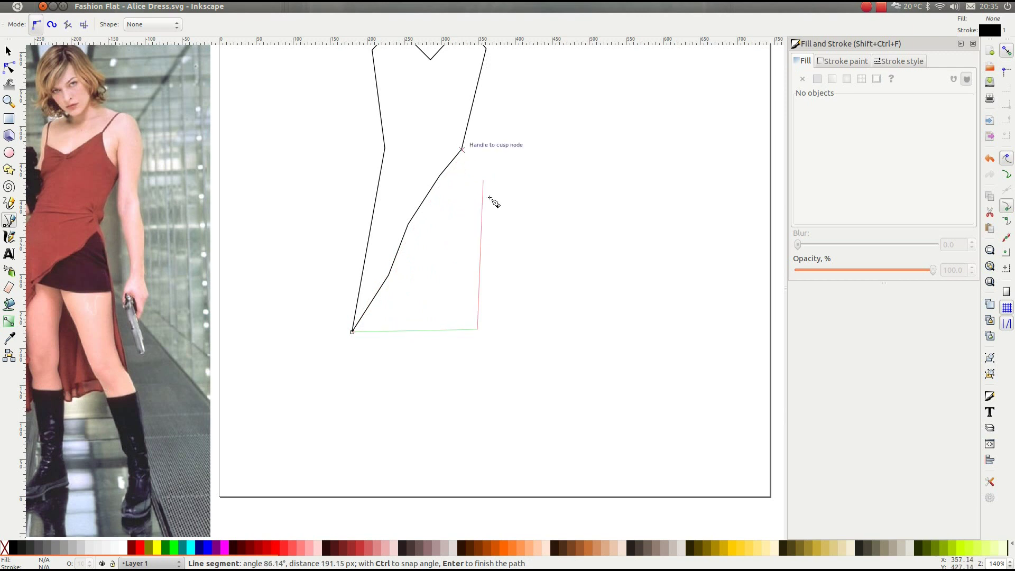
pyautogui.press('Return')
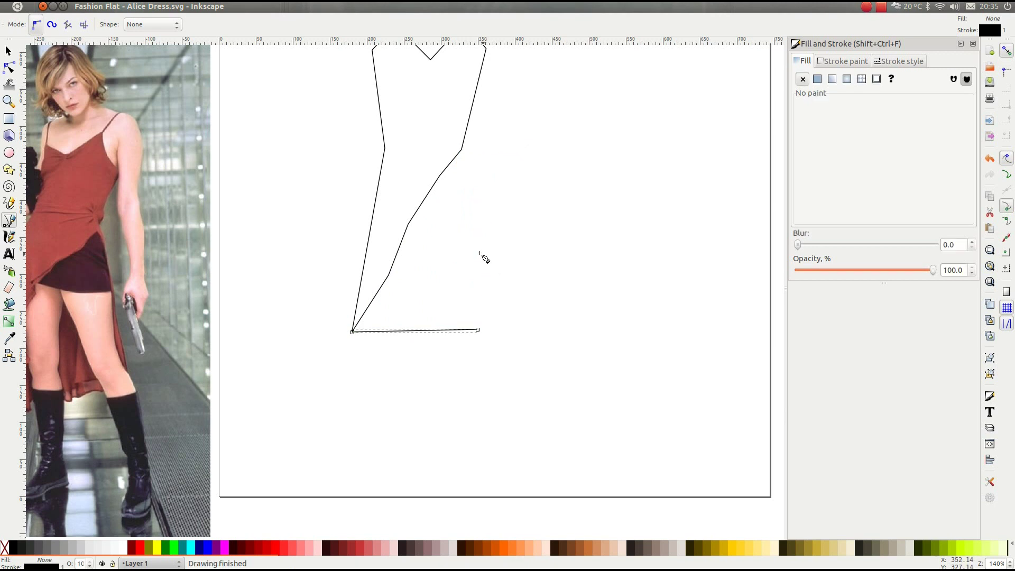
# Draw the underlayer's right side from the waist point down to the hem corner, closing at the lowest hem point
pyautogui.click(461, 149)
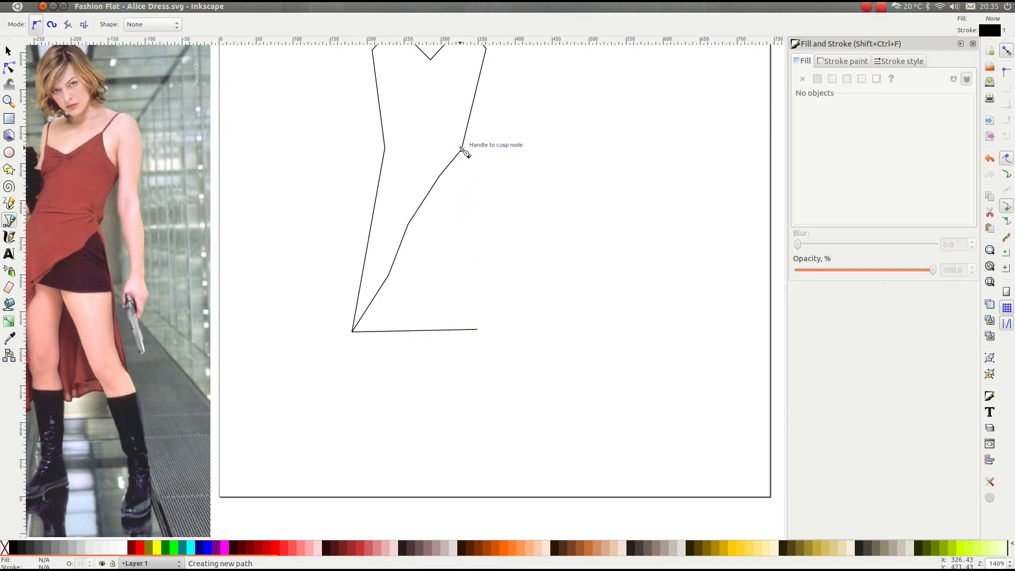
pyautogui.click(478, 330)
pyautogui.hscroll(-4, 86, 405)
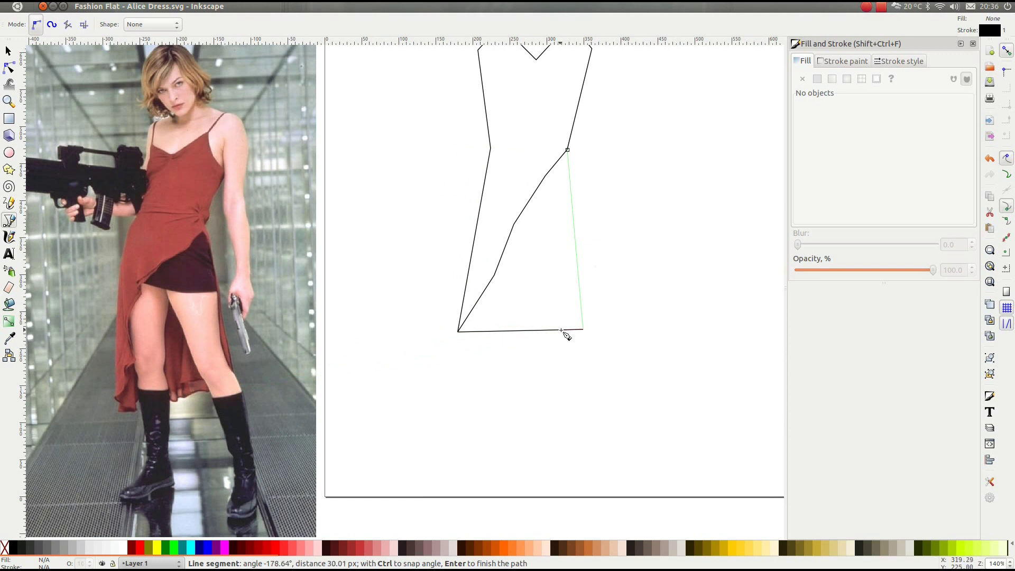
pyautogui.scroll(3, 564, 334)
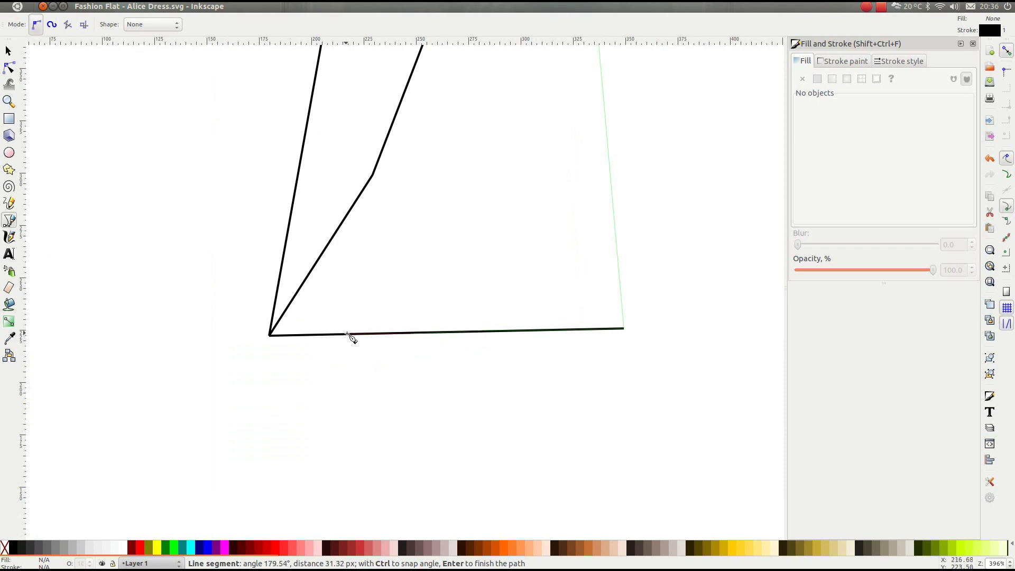
pyautogui.click(269, 336)
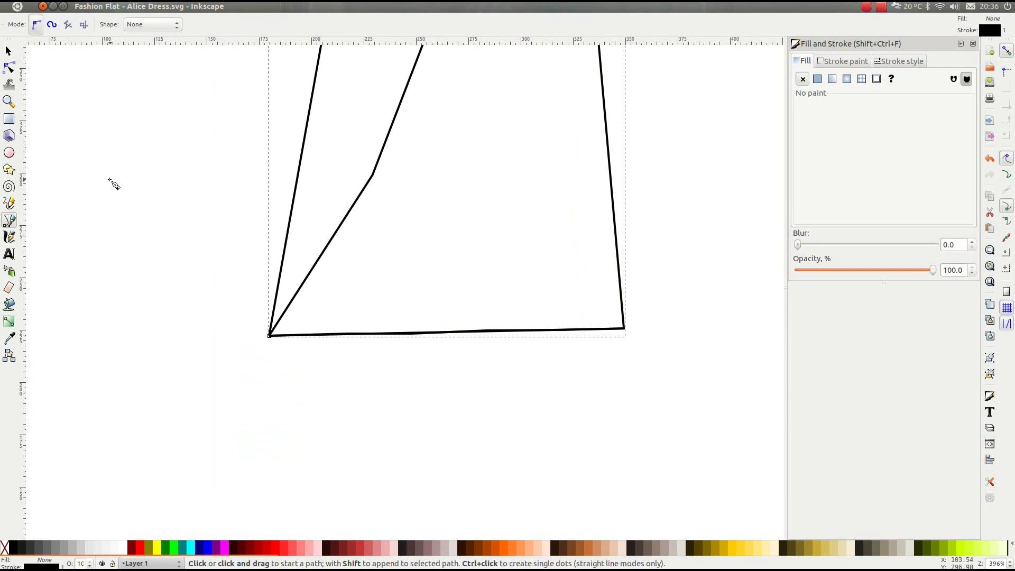
# Give the underlayer path a grey stroke (6a6a6aff) and bring the whole dress back into view
pyautogui.click(9, 68)
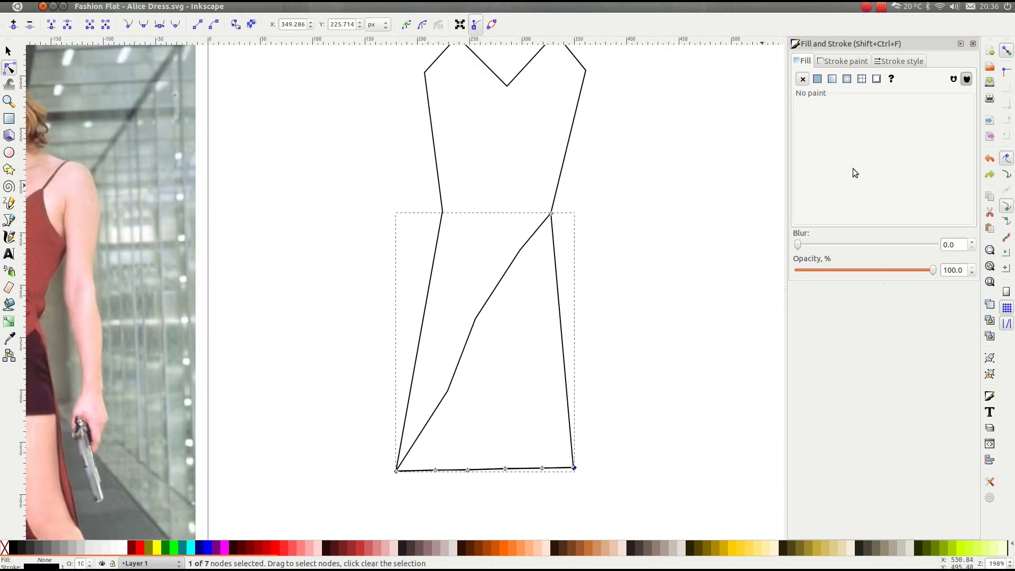
pyautogui.click(845, 61)
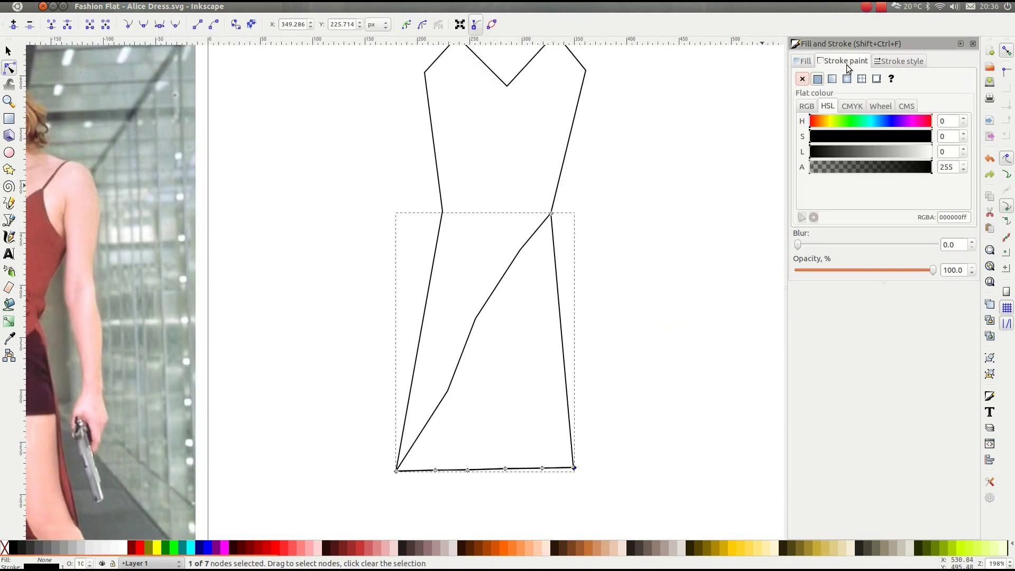
pyautogui.click(859, 153)
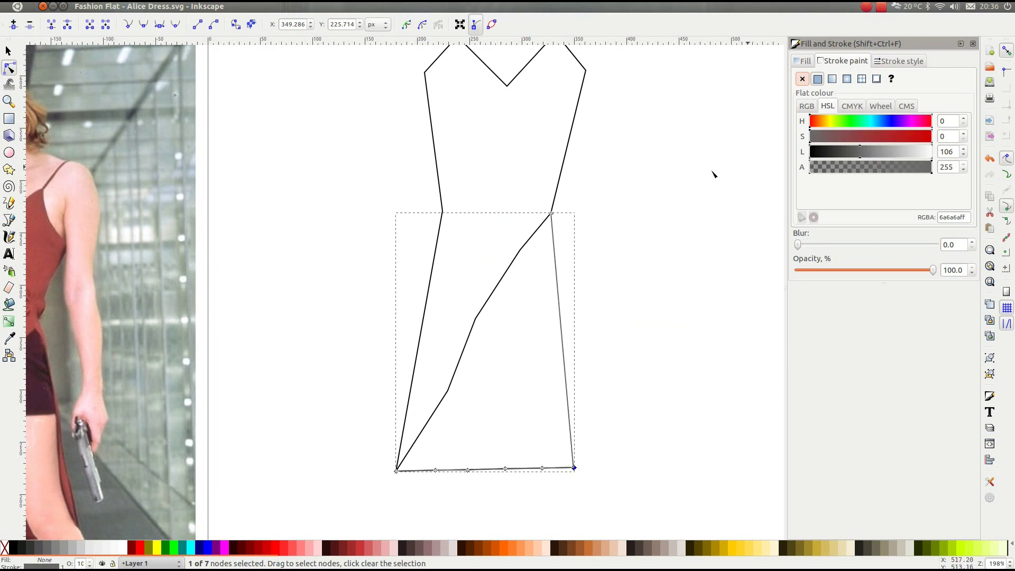
pyautogui.press('Escape')
pyautogui.press('b')
pyautogui.scroll(3, 275, 259)
pyautogui.hscroll(-6, 275, 259)
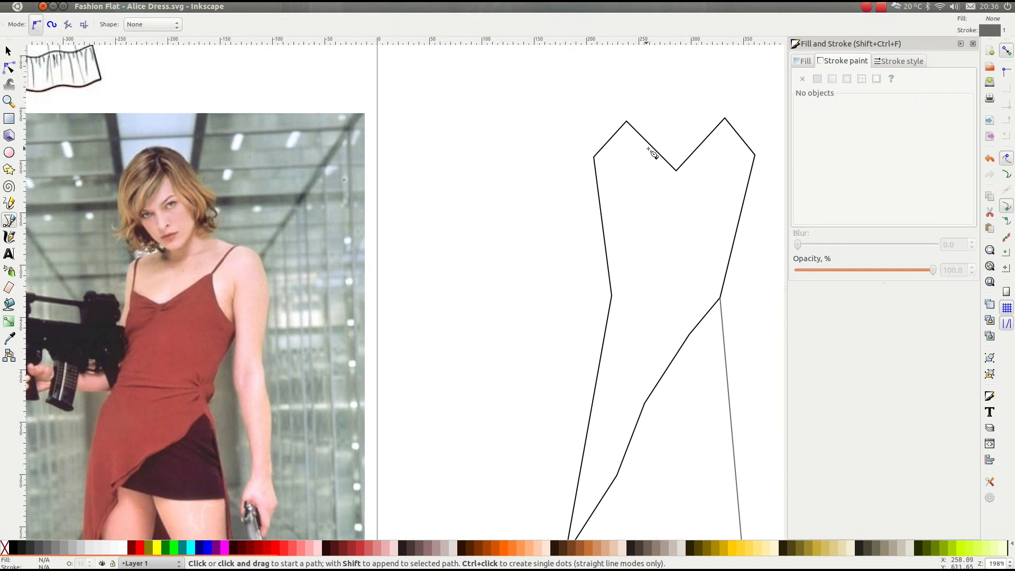
pyautogui.keyDown('ctrl'); pyautogui.scroll(-2, 661, 152); pyautogui.keyUp('ctrl')
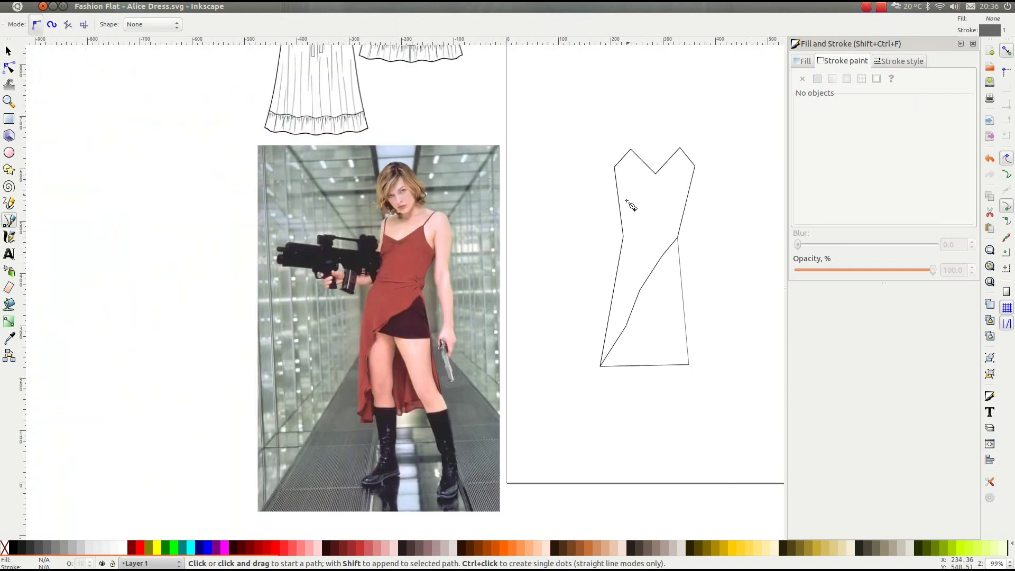
pyautogui.scroll(5, 624, 208)
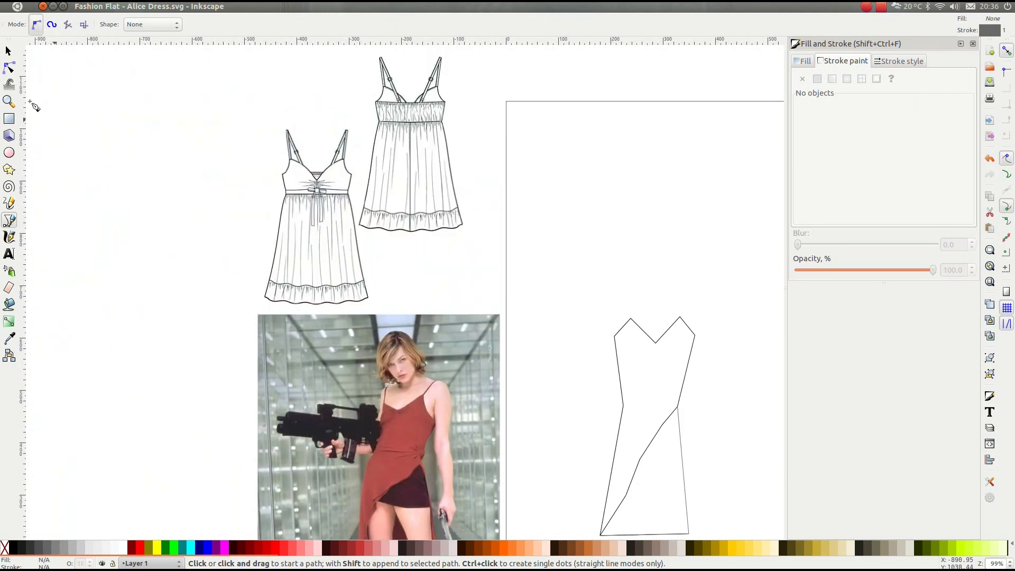
# Curve the left and right halves of the dress's V neckline
pyautogui.click(9, 68)
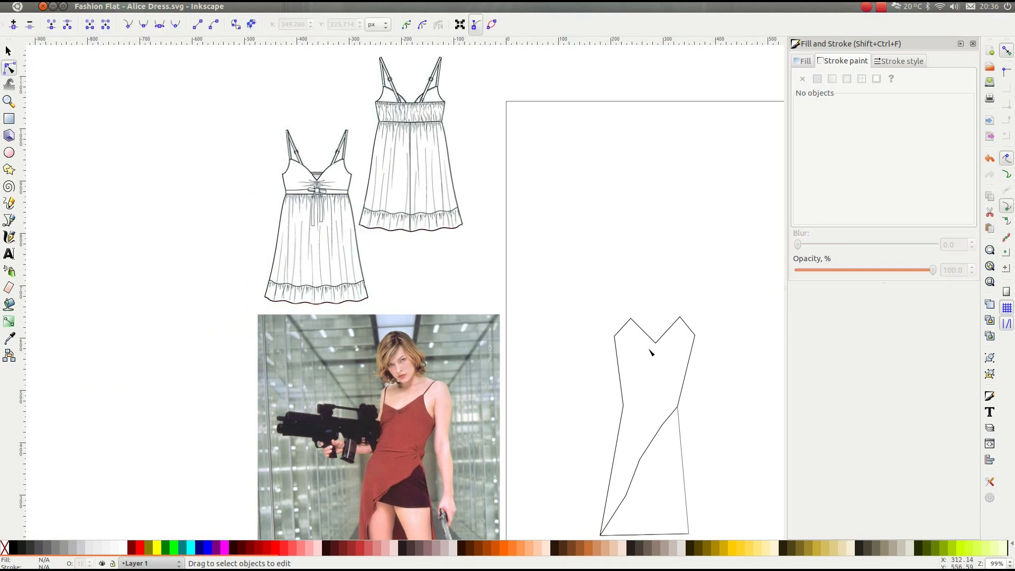
pyautogui.scroll(4, 655, 346)
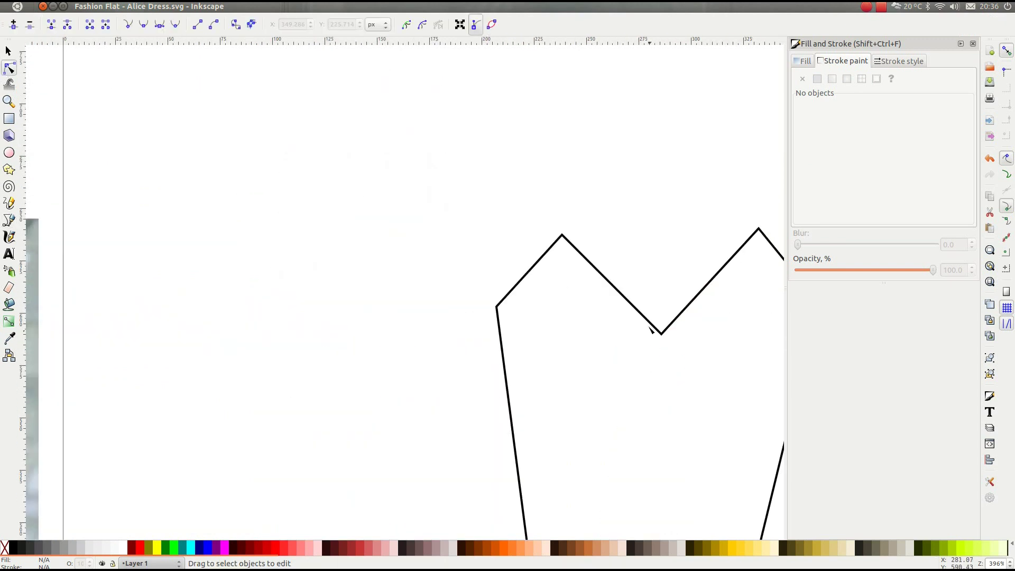
pyautogui.click(612, 289)
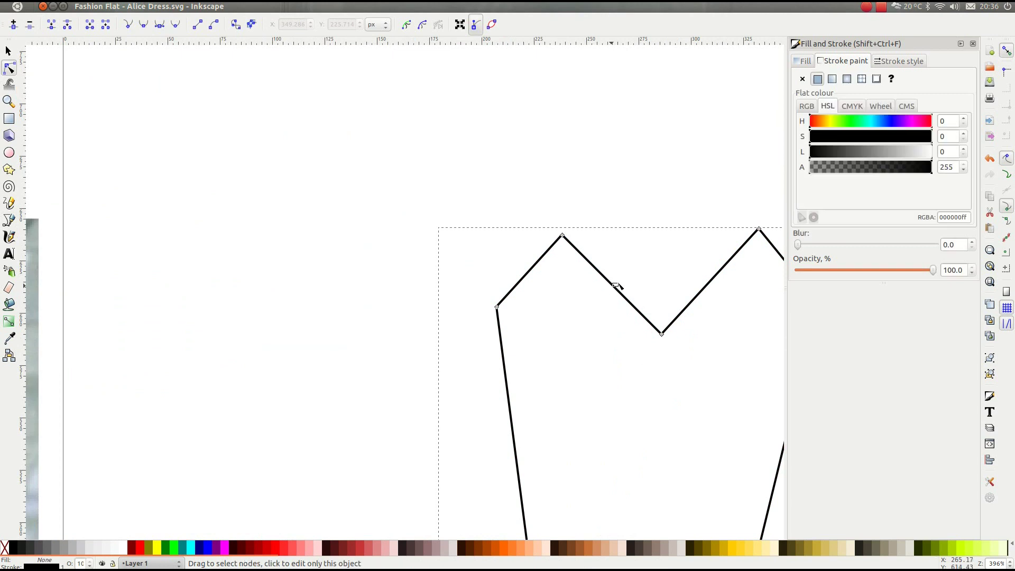
pyautogui.moveTo(615, 286); pyautogui.dragTo(631, 283)
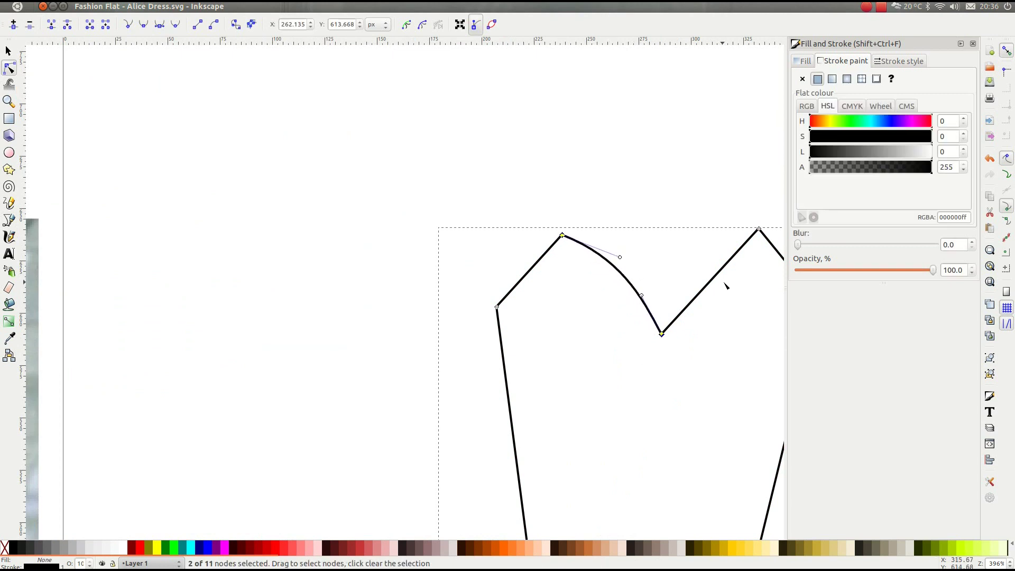
pyautogui.moveTo(717, 274); pyautogui.dragTo(713, 273)
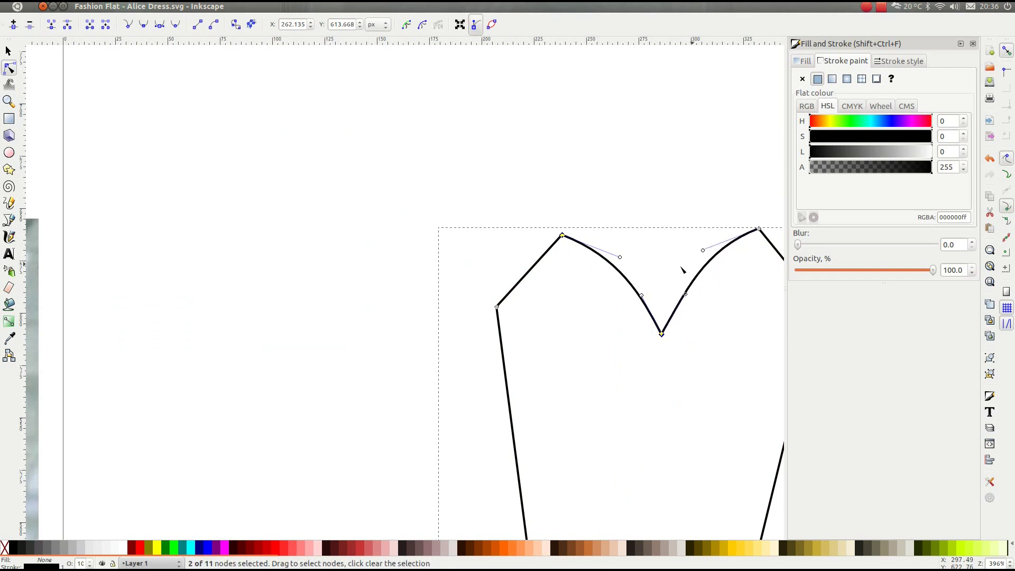
# Curve the left and right shoulder lines of the dress outline
pyautogui.moveTo(531, 273); pyautogui.dragTo(551, 287)
pyautogui.hscroll(1, 675, 313)
pyautogui.hscroll(4, 675, 313)
pyautogui.moveTo(687, 277); pyautogui.dragTo(676, 278)
pyautogui.scroll(-8, 684, 296)
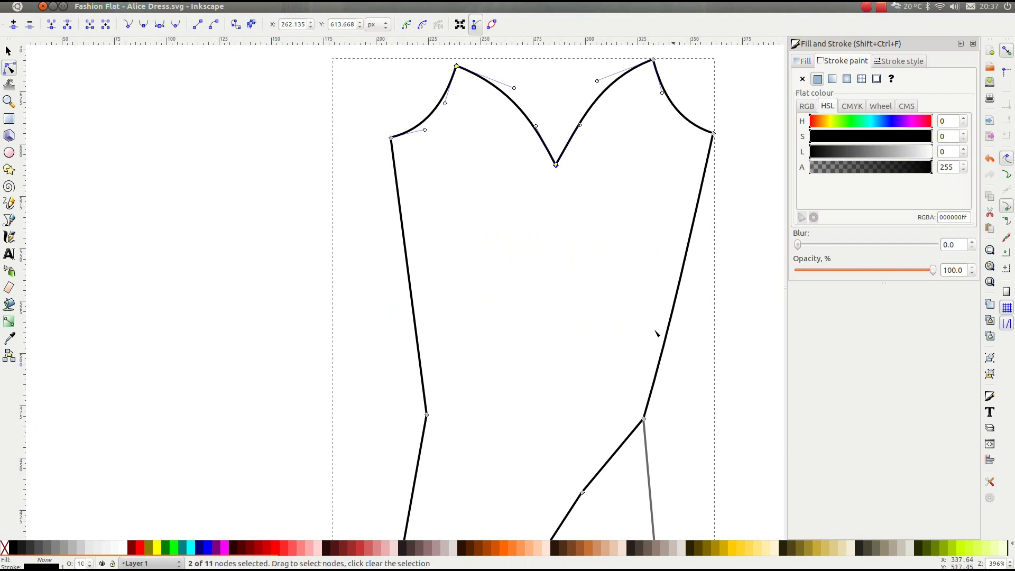
pyautogui.scroll(-10, 656, 332)
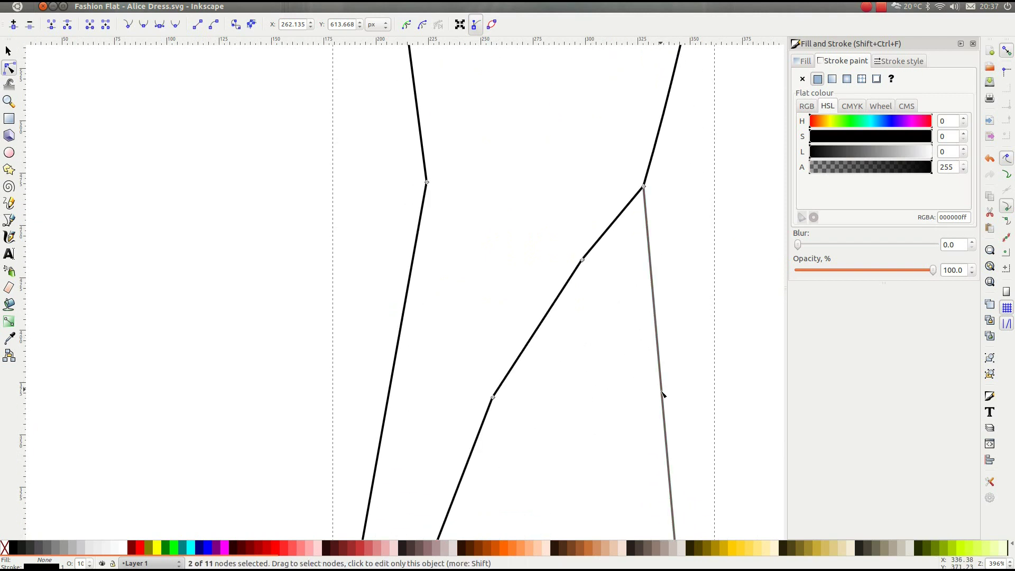
pyautogui.press('Escape')
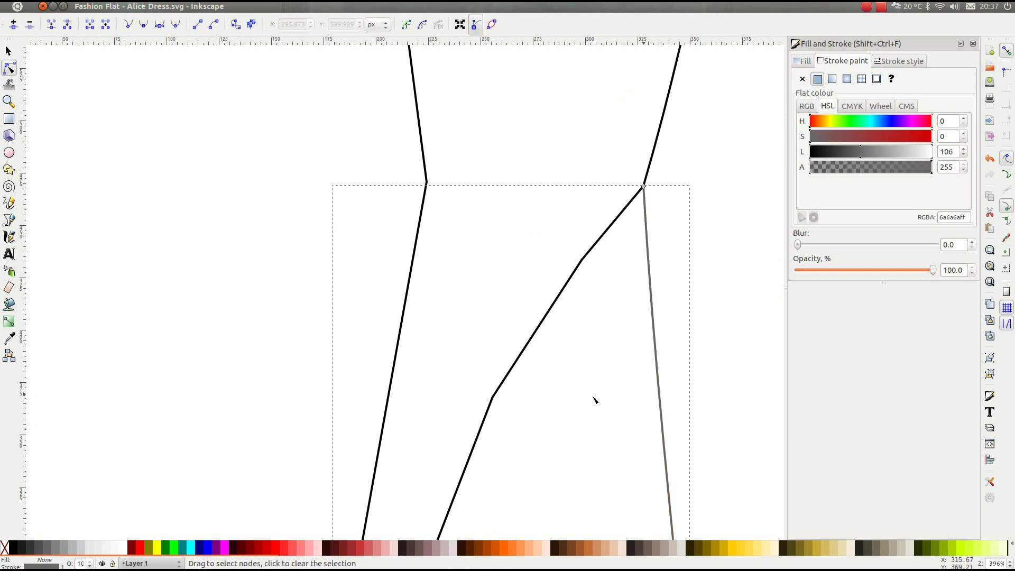
pyautogui.scroll(-5, 423, 336)
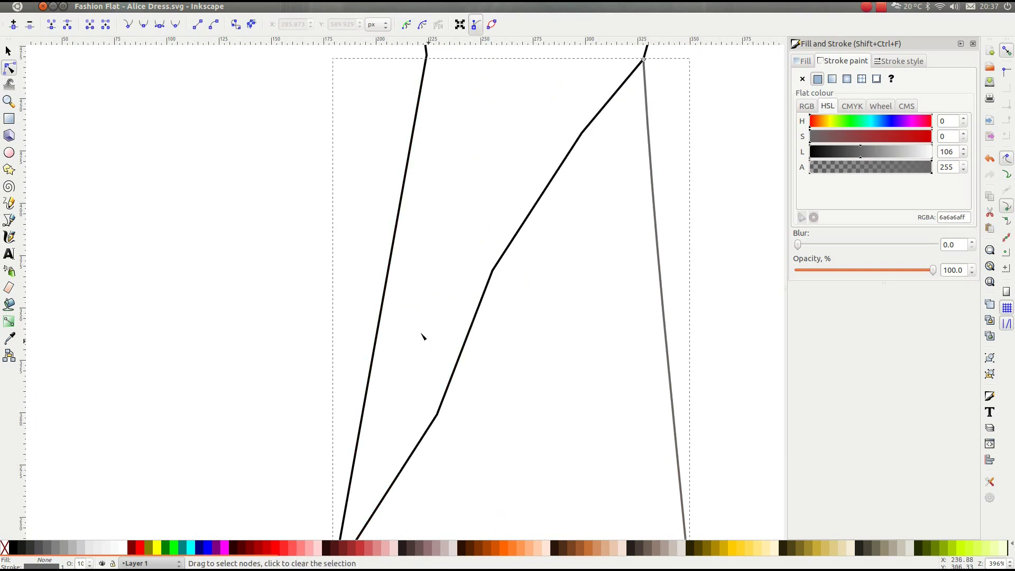
# Bend the lower, middle and upper segments of the diagonal wrap edge into smooth curves
pyautogui.click(382, 337)
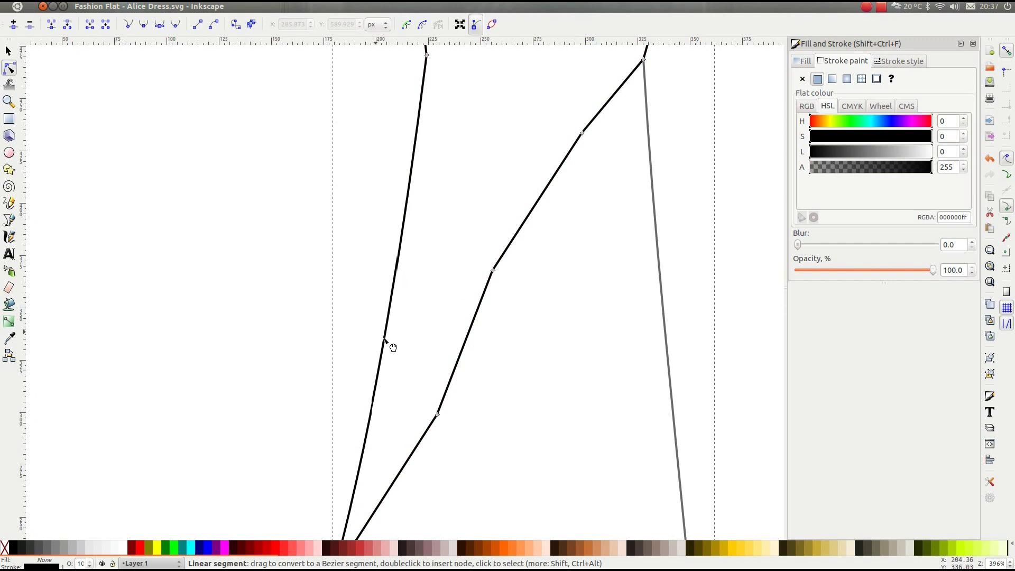
pyautogui.scroll(-5, 377, 404)
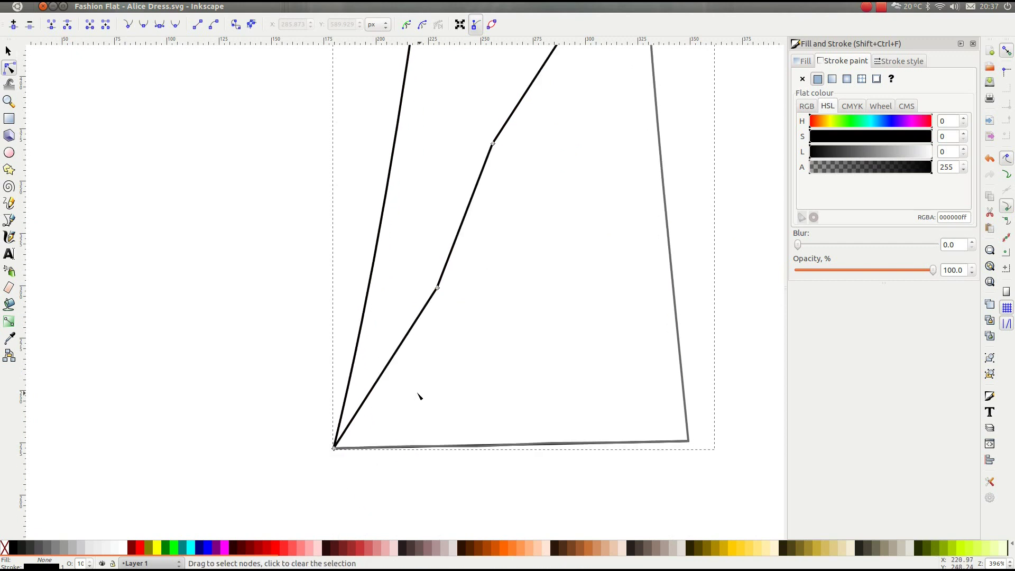
pyautogui.click(389, 364)
pyautogui.moveTo(390, 364)
pyautogui.mouseDown()
pyautogui.moveTo(401, 364)
pyautogui.moveTo(389, 353)
pyautogui.mouseUp()
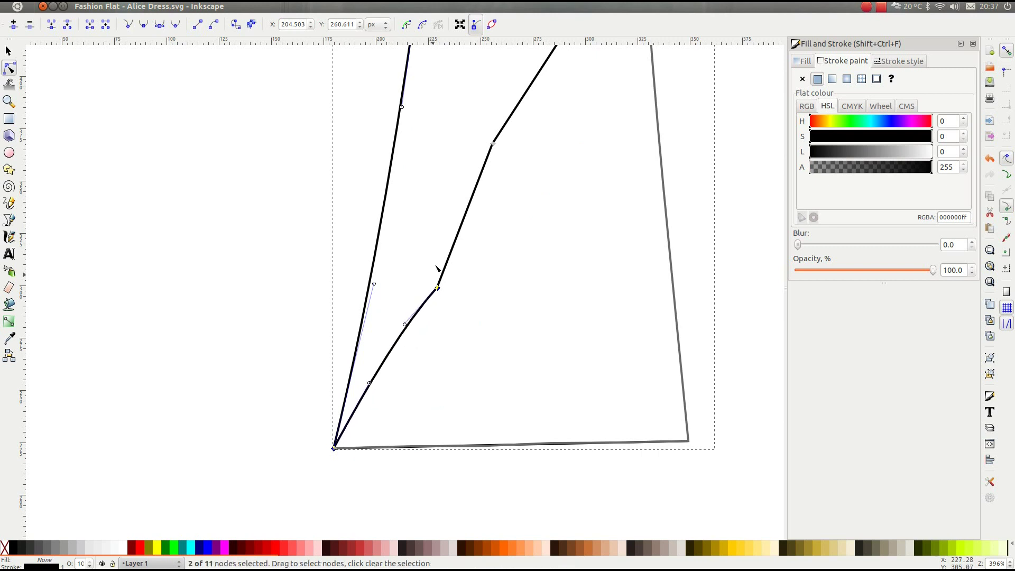
pyautogui.moveTo(464, 225); pyautogui.dragTo(489, 226)
pyautogui.scroll(8, 488, 227)
pyautogui.moveTo(546, 249); pyautogui.dragTo(543, 250)
pyautogui.scroll(5, 629, 220)
pyautogui.moveTo(616, 260); pyautogui.dragTo(623, 256)
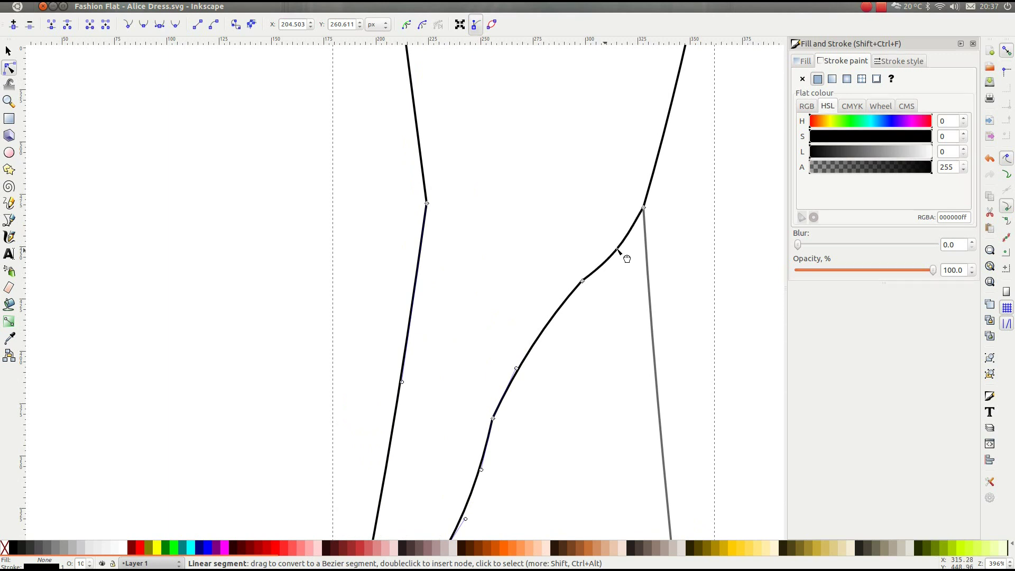
pyautogui.click(682, 282)
# Bulge the right end of the grey hem line slightly upward
pyautogui.scroll(-6, 582, 387)
pyautogui.scroll(-7, 582, 387)
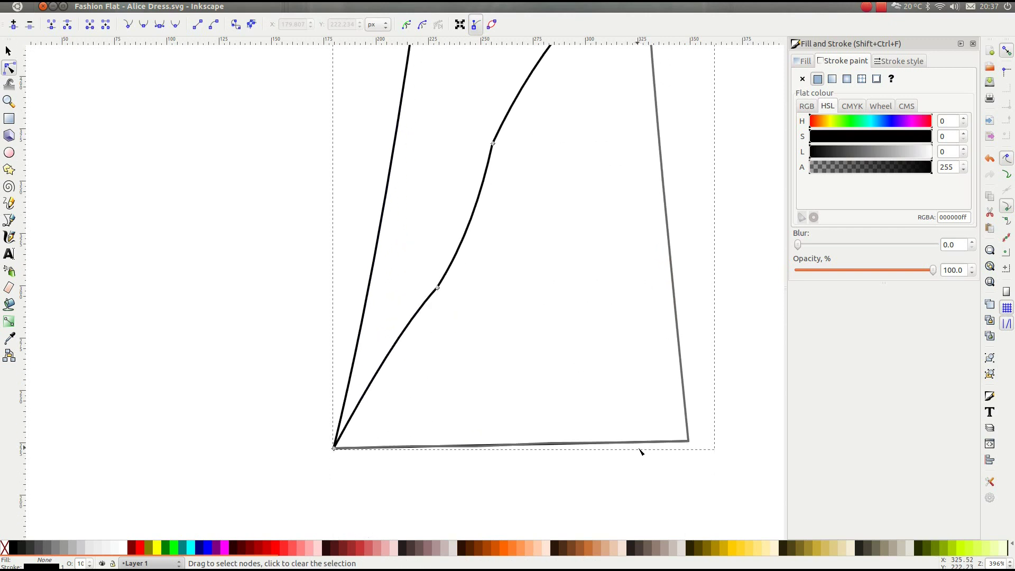
pyautogui.click(638, 443)
pyautogui.moveTo(655, 443); pyautogui.dragTo(650, 429)
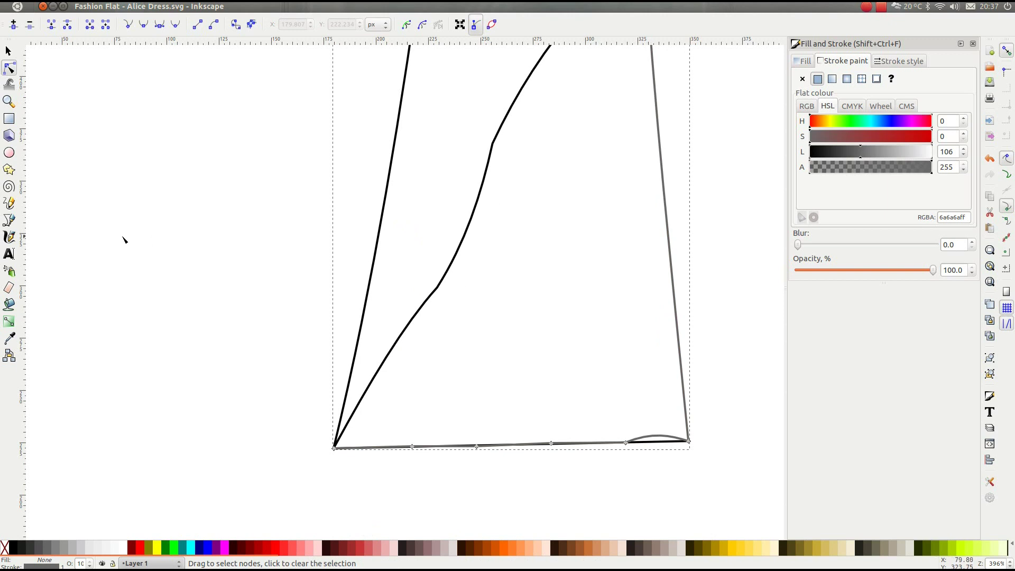
# Wave the grey hem by bending its middle segment up, the next down and the leftmost up
pyautogui.click(8, 51)
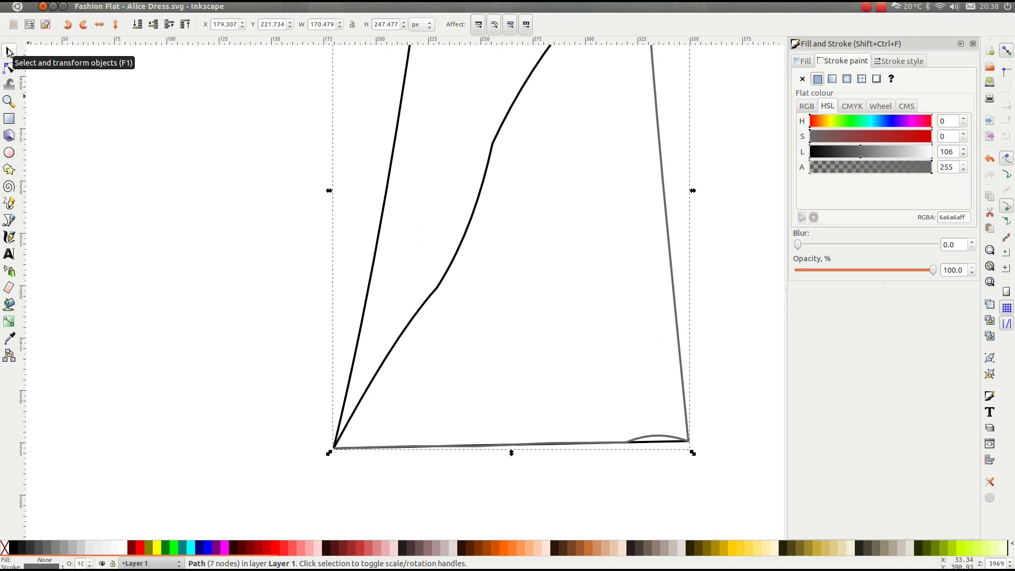
pyautogui.click(676, 485)
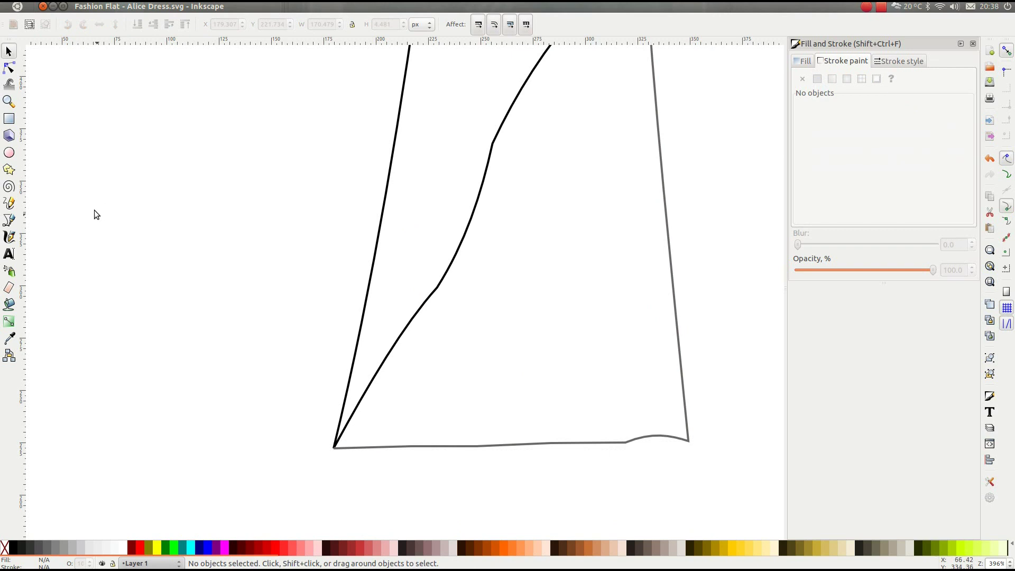
pyautogui.click(9, 68)
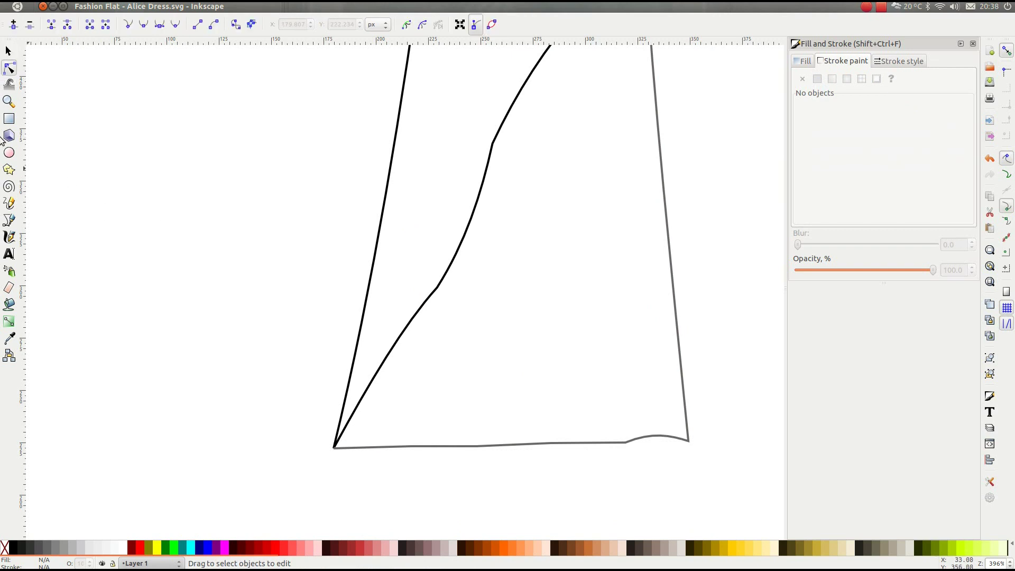
pyautogui.click(592, 448)
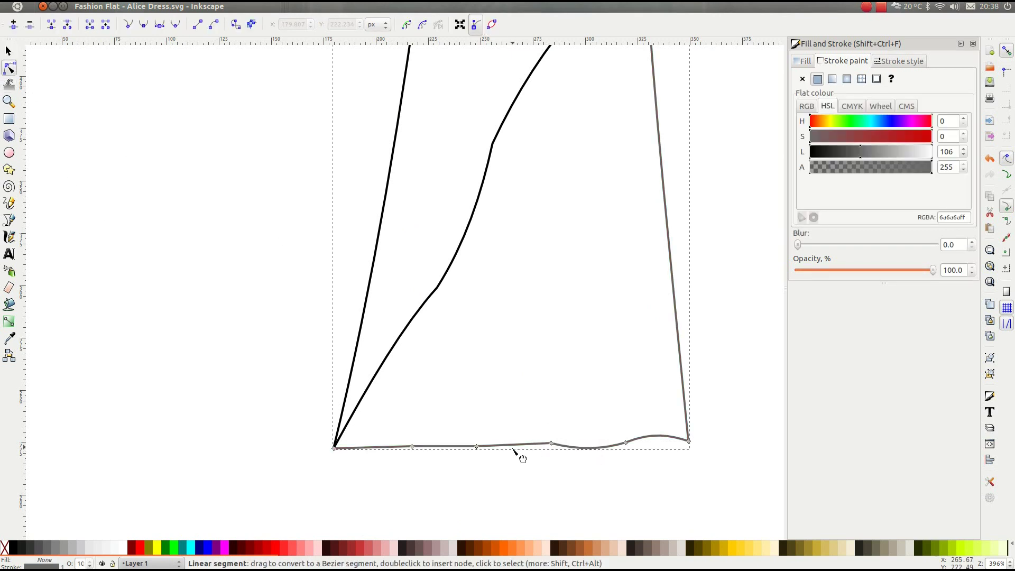
pyautogui.moveTo(517, 446); pyautogui.dragTo(517, 441)
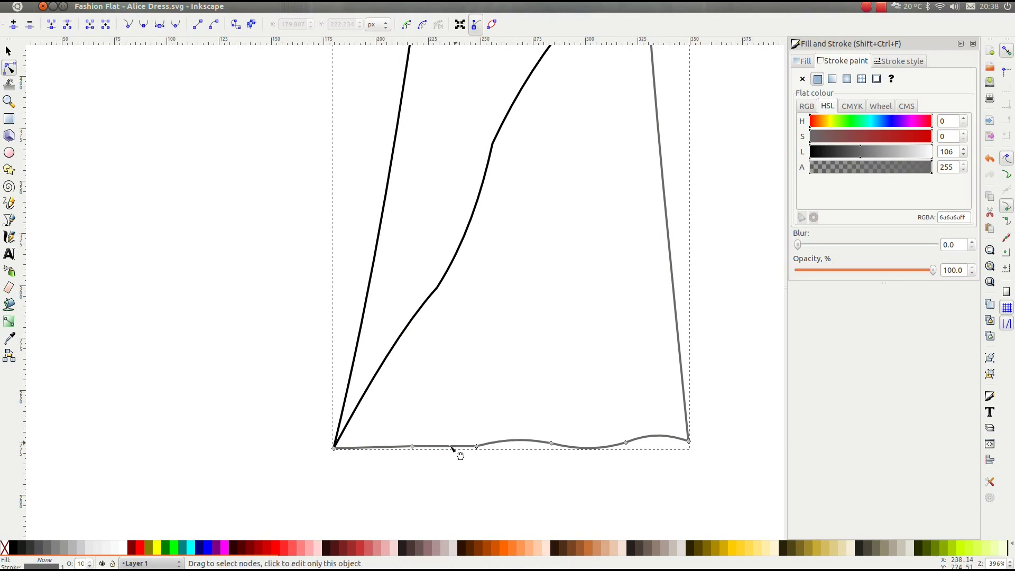
pyautogui.moveTo(455, 448)
pyautogui.mouseDown()
pyautogui.moveTo(453, 462)
pyautogui.moveTo(446, 453)
pyautogui.mouseUp()
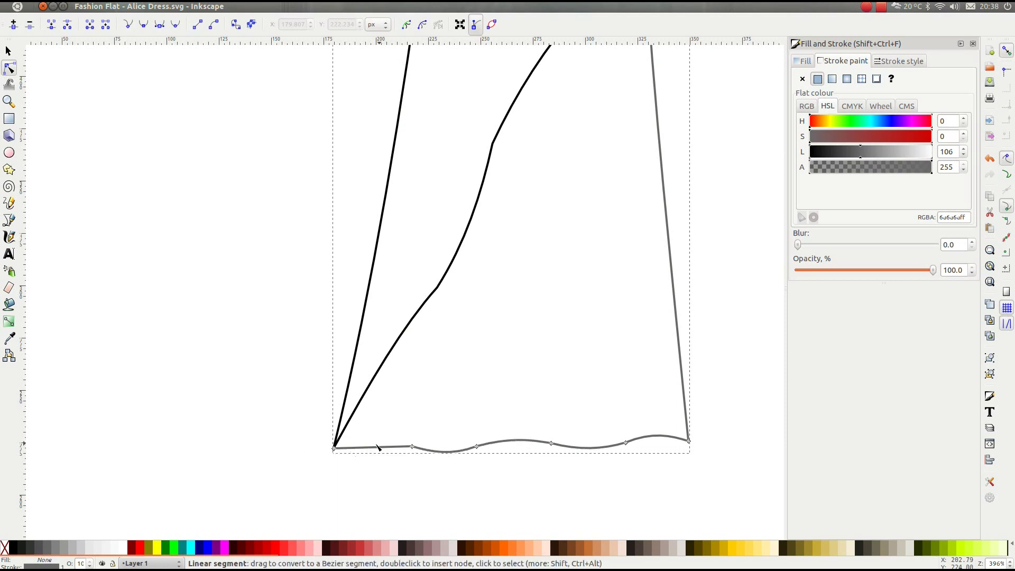
pyautogui.moveTo(368, 447); pyautogui.dragTo(378, 443)
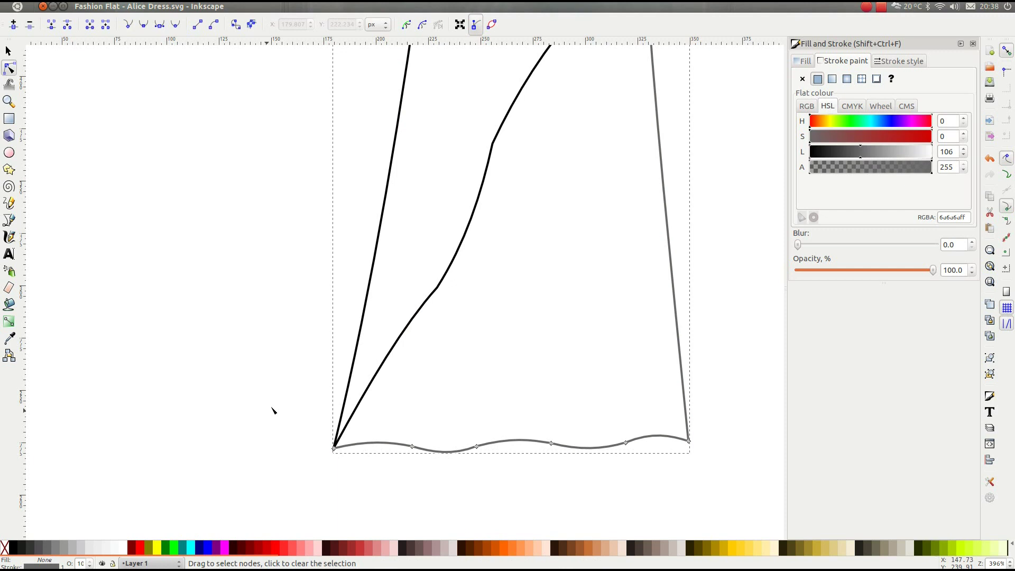
pyautogui.click(9, 50)
pyautogui.click(278, 195)
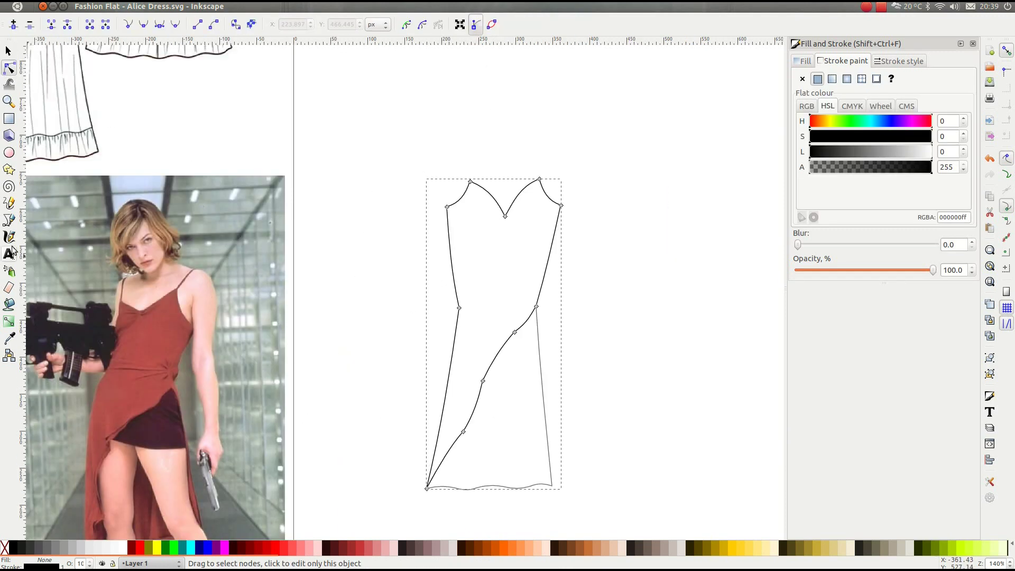
pyautogui.press('b')
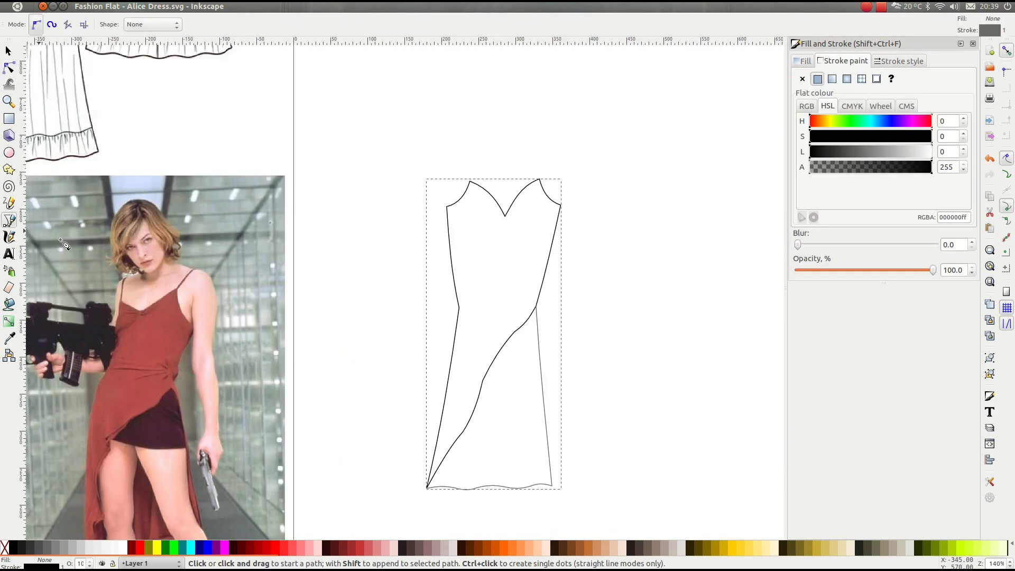
# Draw a black seam from the neckline's V point down and across to the dress's left edge
pyautogui.scroll(3, 507, 216)
pyautogui.click(499, 214)
pyautogui.click(499, 245)
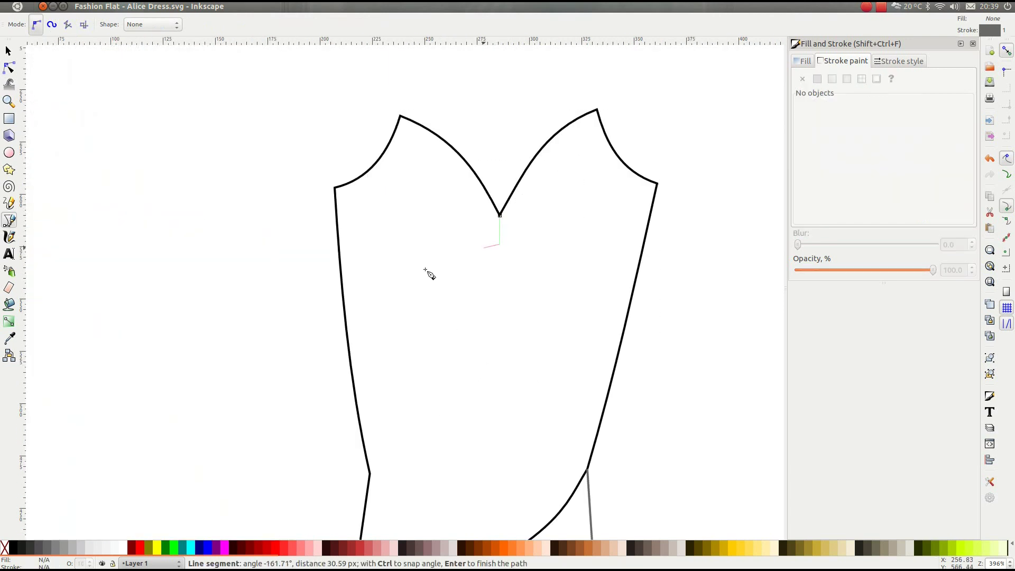
pyautogui.doubleClick(341, 275)
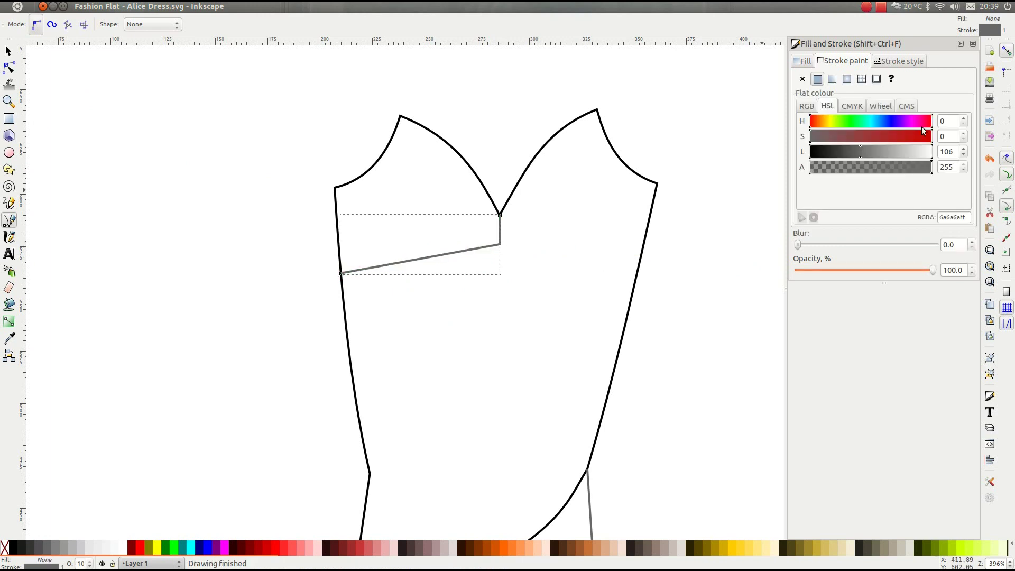
pyautogui.click(819, 155)
pyautogui.moveTo(819, 156); pyautogui.dragTo(794, 158)
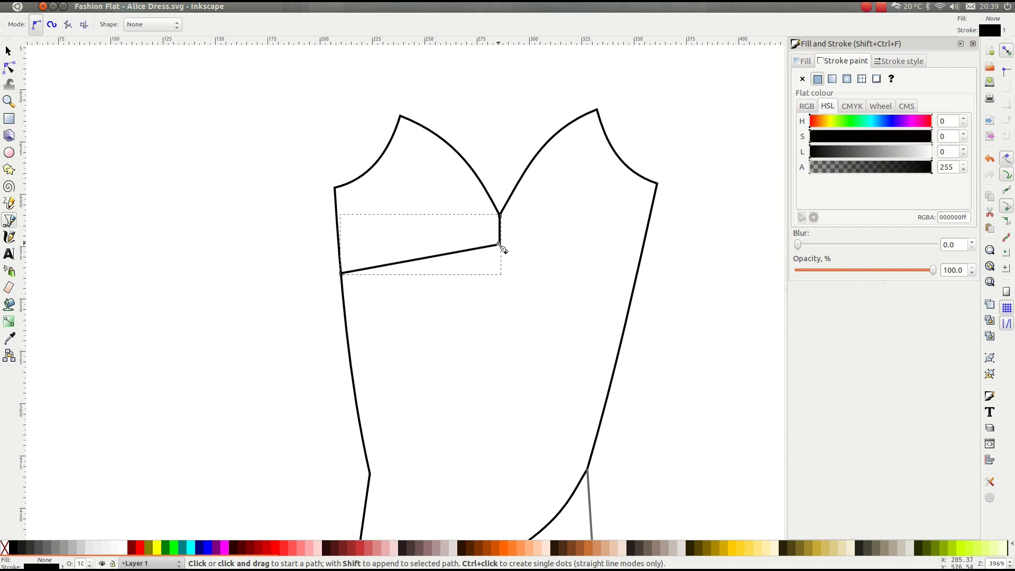
# Extend the bust seam to the right edge and bend both halves into downward curves
pyautogui.click(500, 245)
pyautogui.press('Escape')
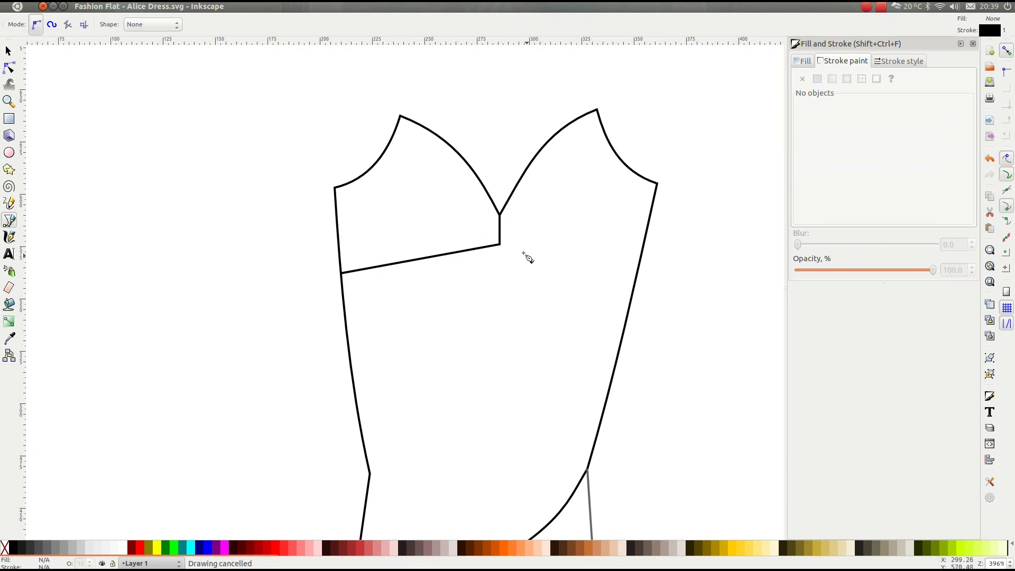
pyautogui.click(500, 245)
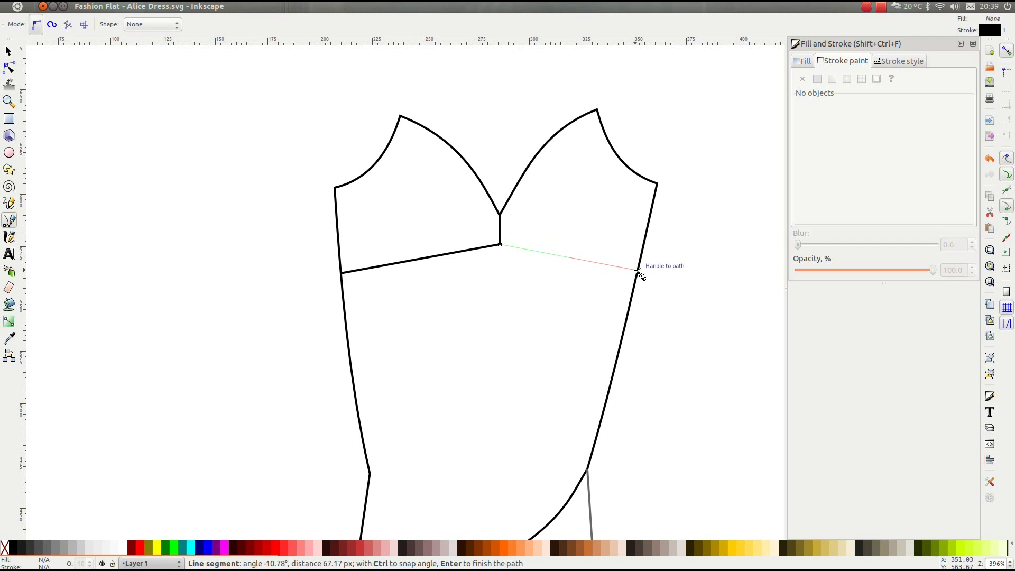
pyautogui.click(637, 270)
pyautogui.press('Return')
pyautogui.click(9, 68)
pyautogui.moveTo(560, 257); pyautogui.dragTo(566, 274)
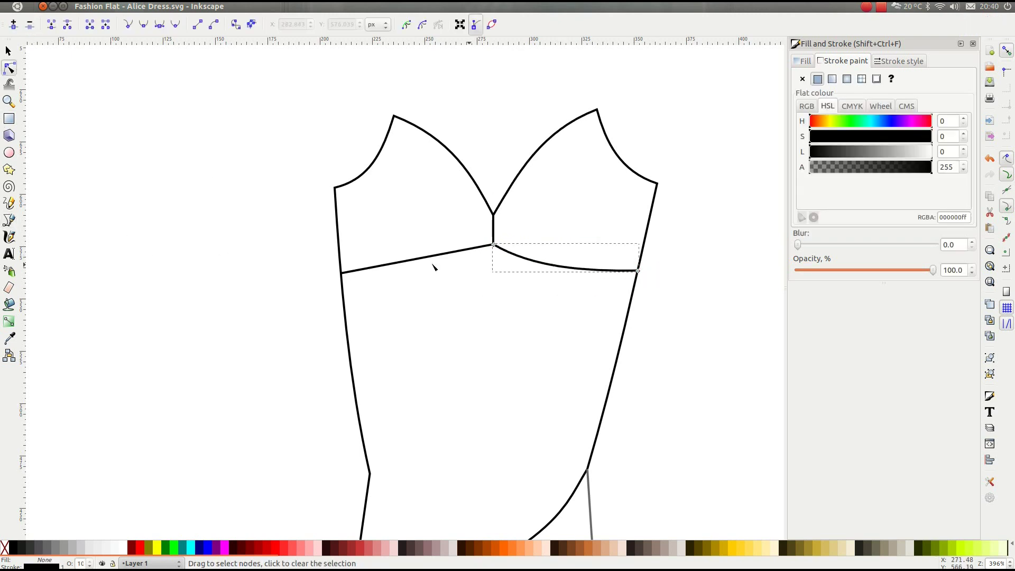
pyautogui.moveTo(433, 265)
pyautogui.mouseDown()
pyautogui.moveTo(421, 266)
pyautogui.moveTo(429, 274)
pyautogui.mouseUp()
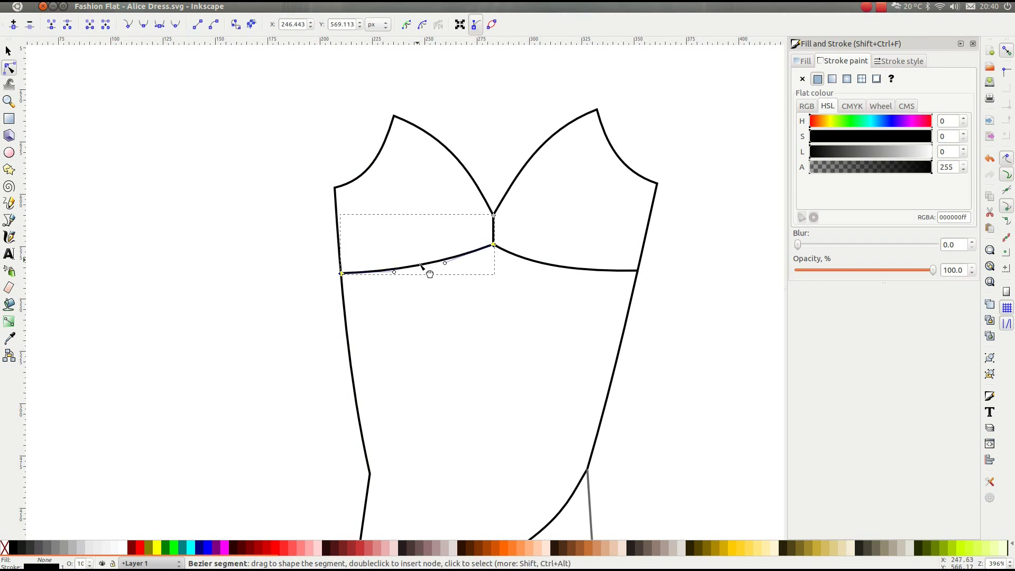
pyautogui.click(374, 335)
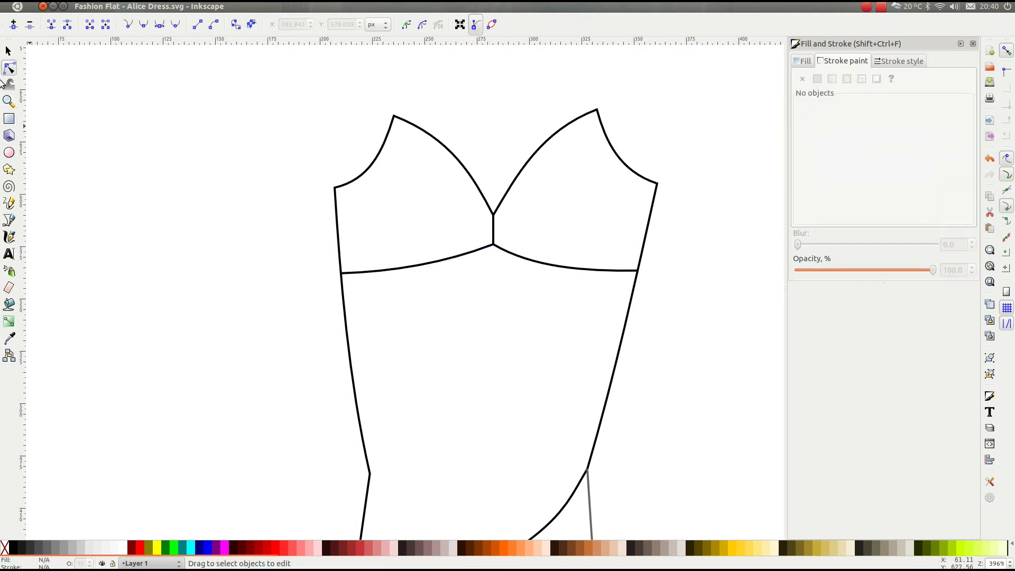
# Draw a parallel waistband line below the seam from side to side and bow both halves downward
pyautogui.click(9, 220)
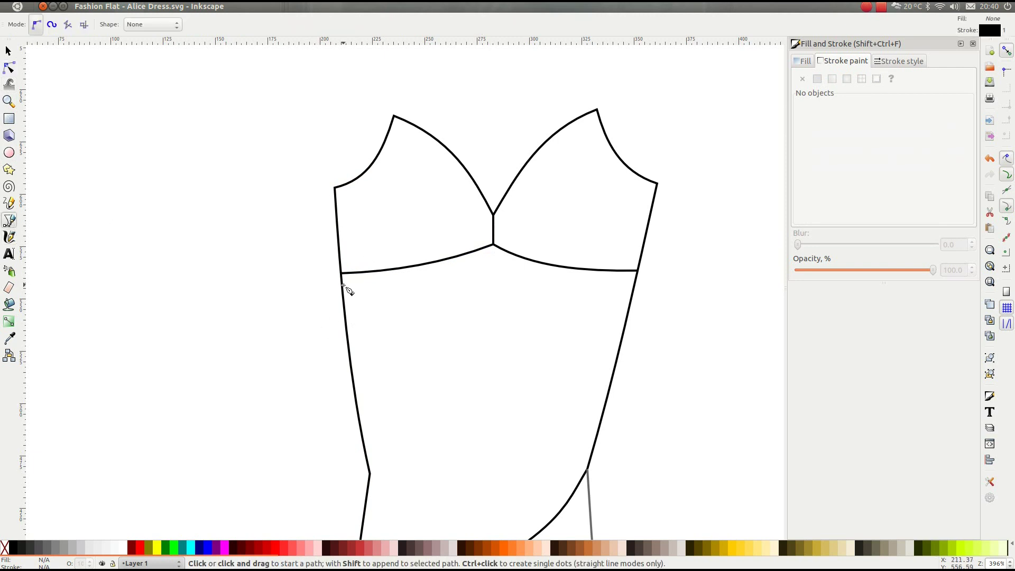
pyautogui.click(343, 286)
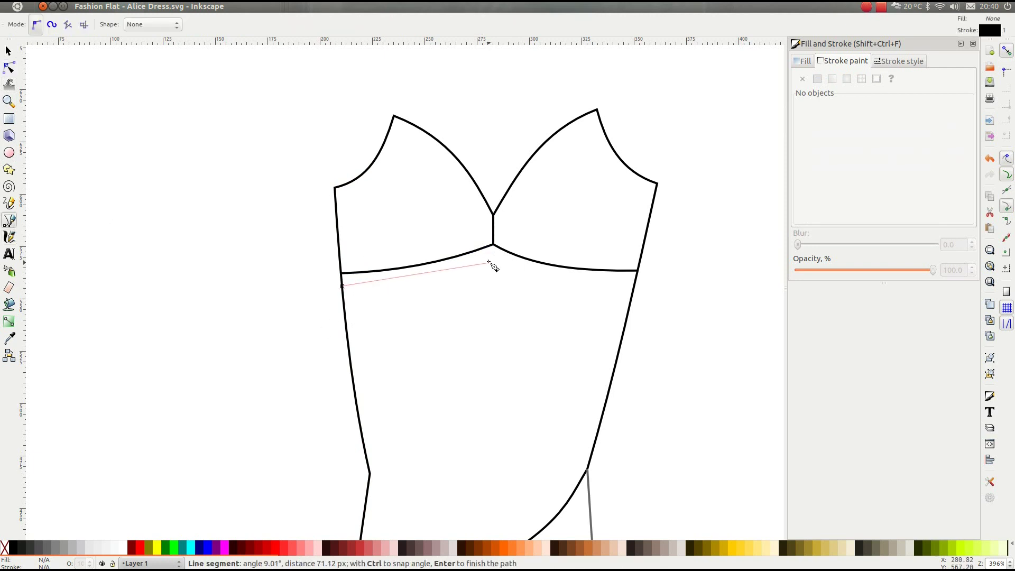
pyautogui.click(490, 260)
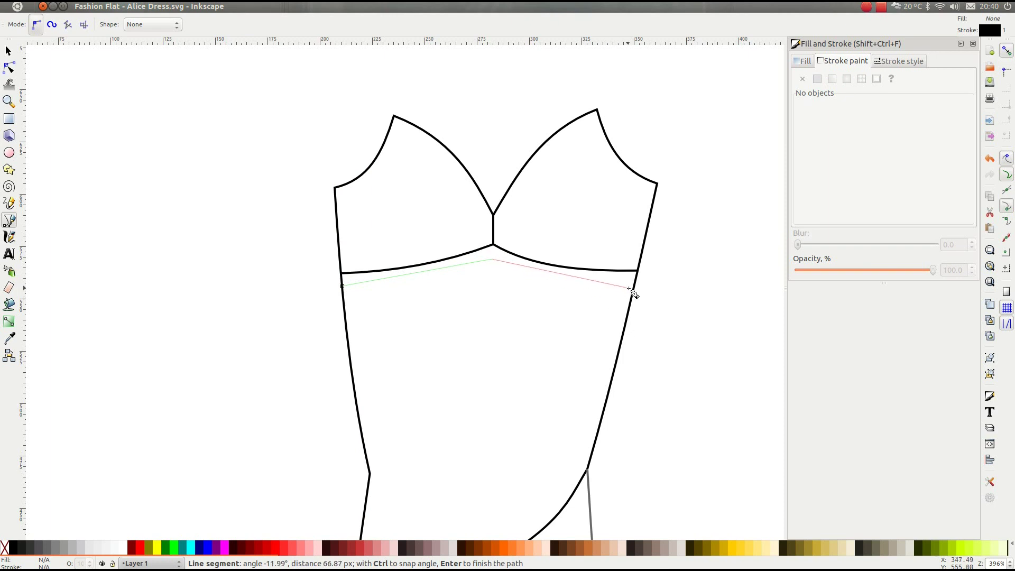
pyautogui.click(635, 284)
pyautogui.press('Return')
pyautogui.click(9, 67)
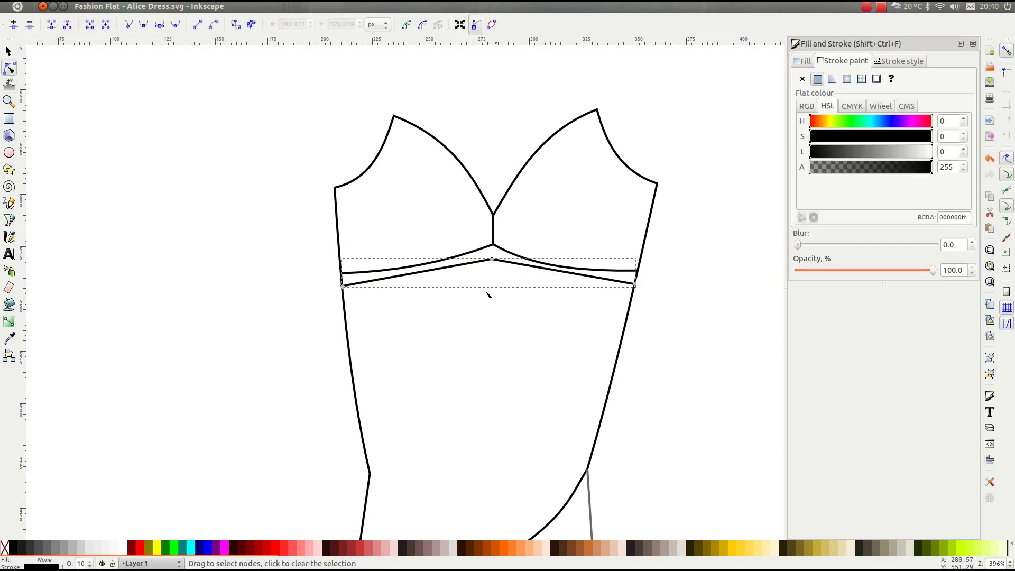
pyautogui.moveTo(421, 281); pyautogui.dragTo(426, 289)
pyautogui.moveTo(568, 276); pyautogui.dragTo(545, 277)
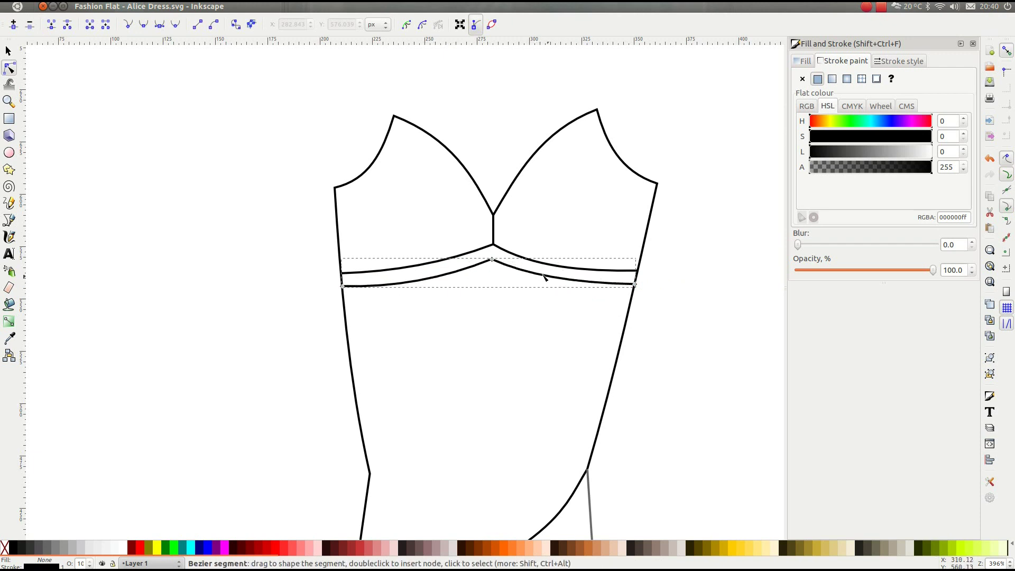
pyautogui.click(283, 241)
pyautogui.scroll(10, 245, 249)
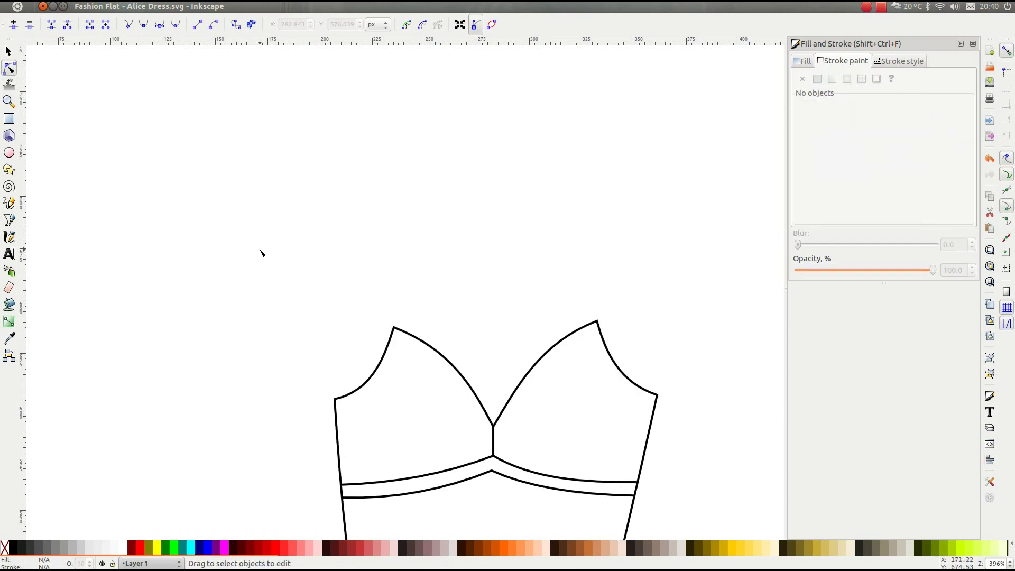
# Draw a narrow four-node strap rising from the left shoulder point and returning to it
pyautogui.scroll(-4, 261, 252)
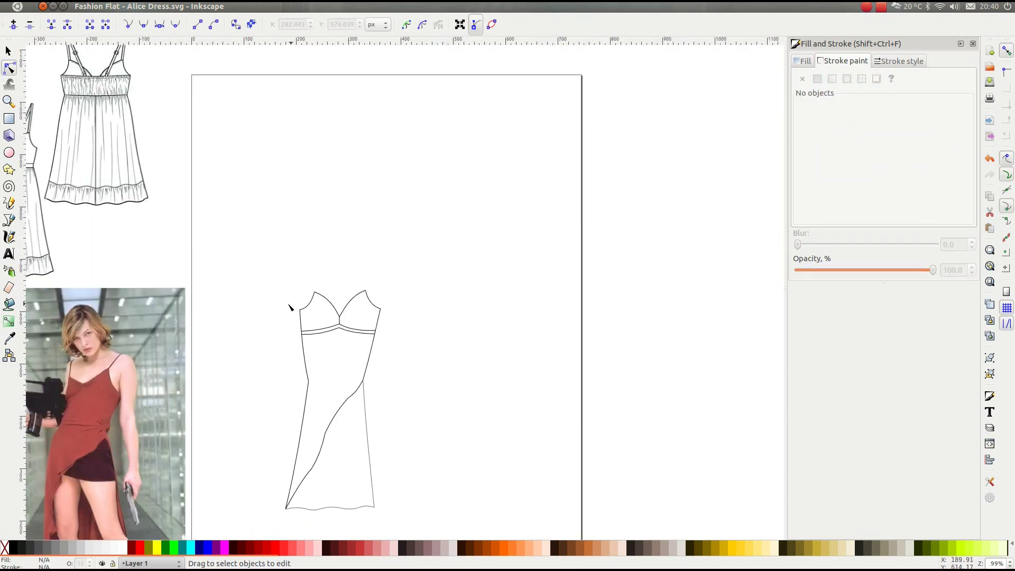
pyautogui.click(9, 219)
pyautogui.scroll(1, 317, 327)
pyautogui.scroll(4, 317, 327)
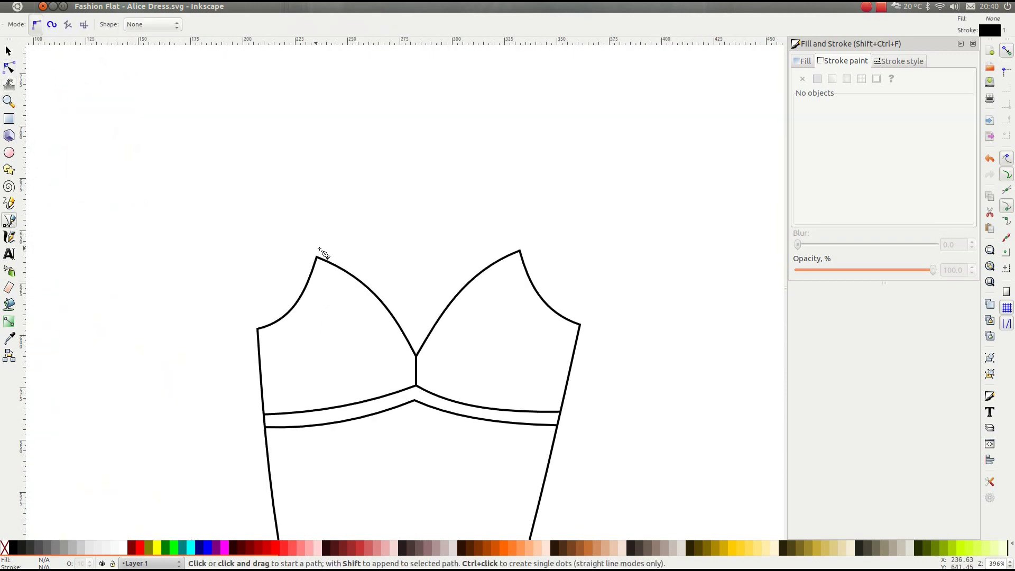
pyautogui.scroll(4, 321, 258)
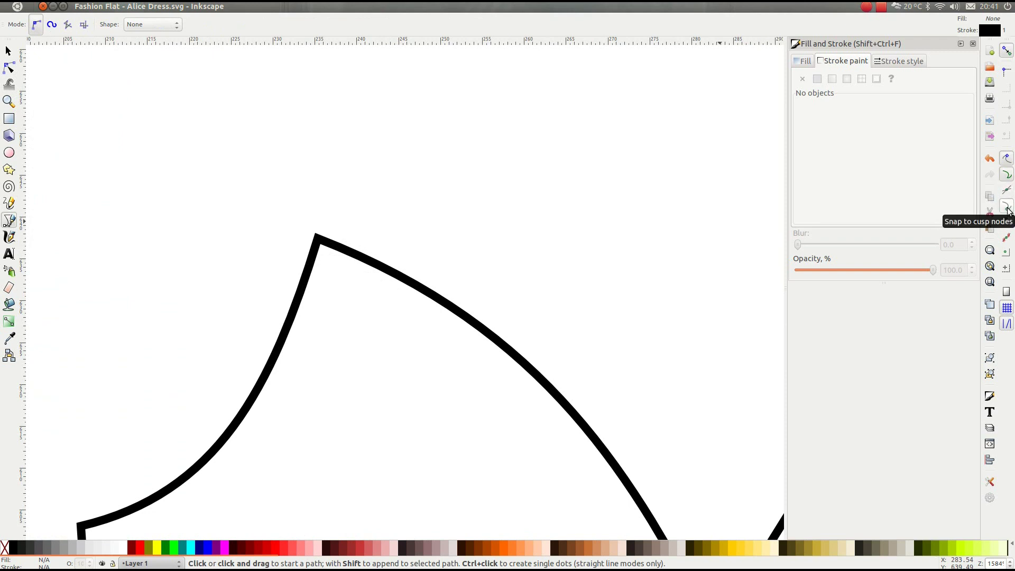
pyautogui.click(307, 272)
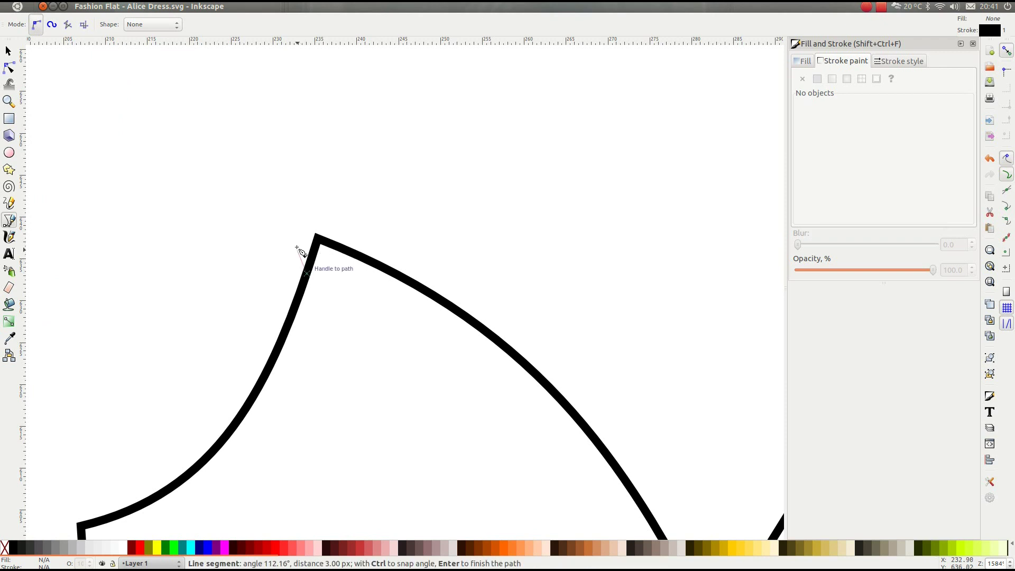
pyautogui.scroll(-3, 295, 248)
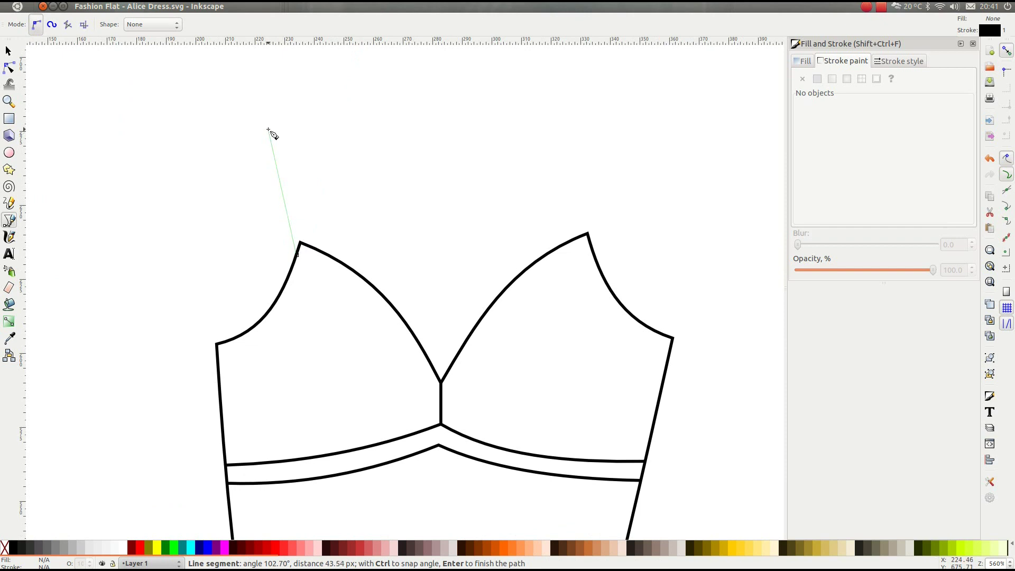
pyautogui.click(269, 129)
pyautogui.click(277, 130)
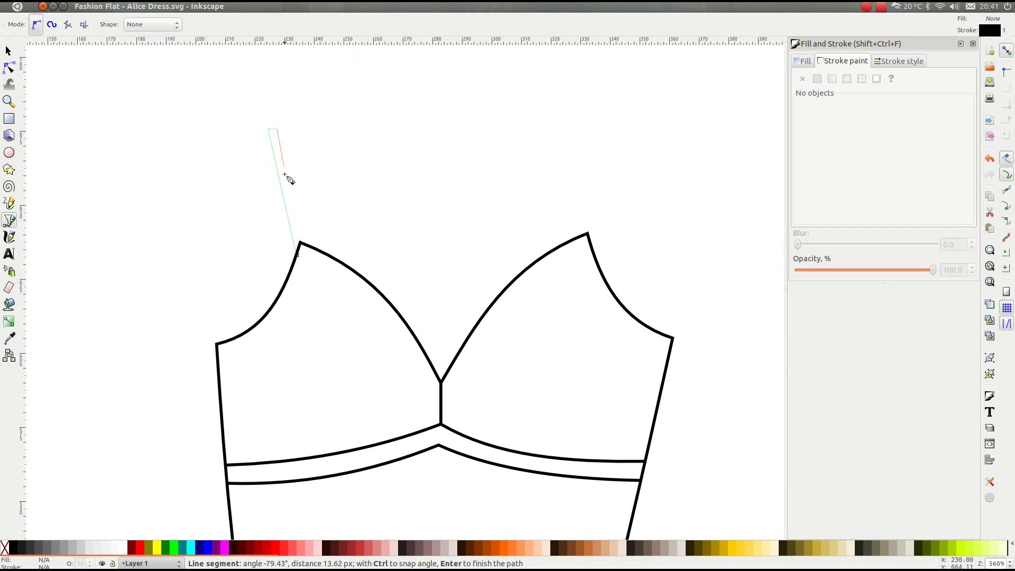
pyautogui.doubleClick(304, 243)
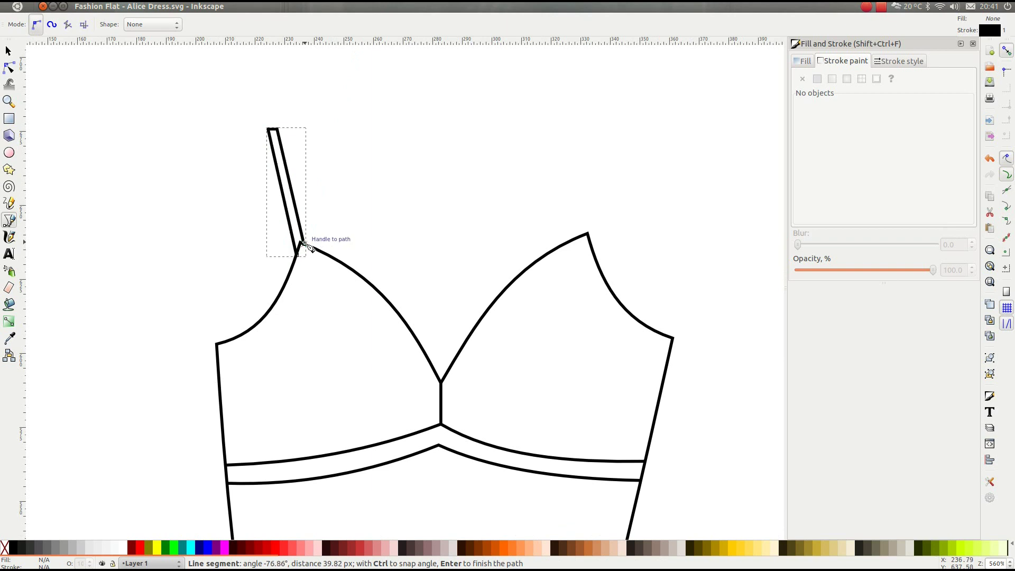
# Duplicate the strap, flip the copy horizontally and place it on the right shoulder point
pyautogui.press('space')
pyautogui.scroll(3, 251, 249)
pyautogui.hscroll(3, 251, 248)
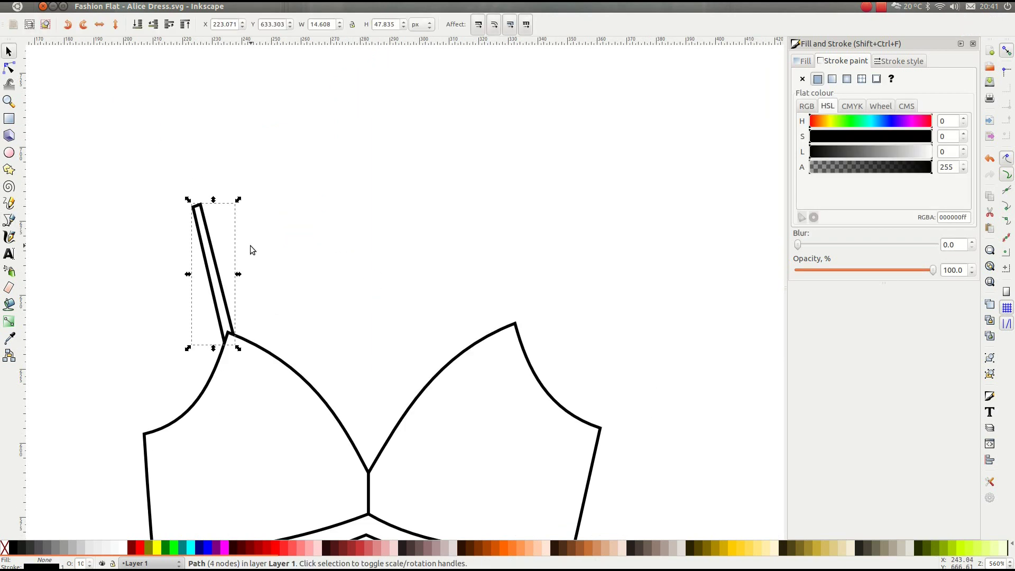
pyautogui.press('ctrl')
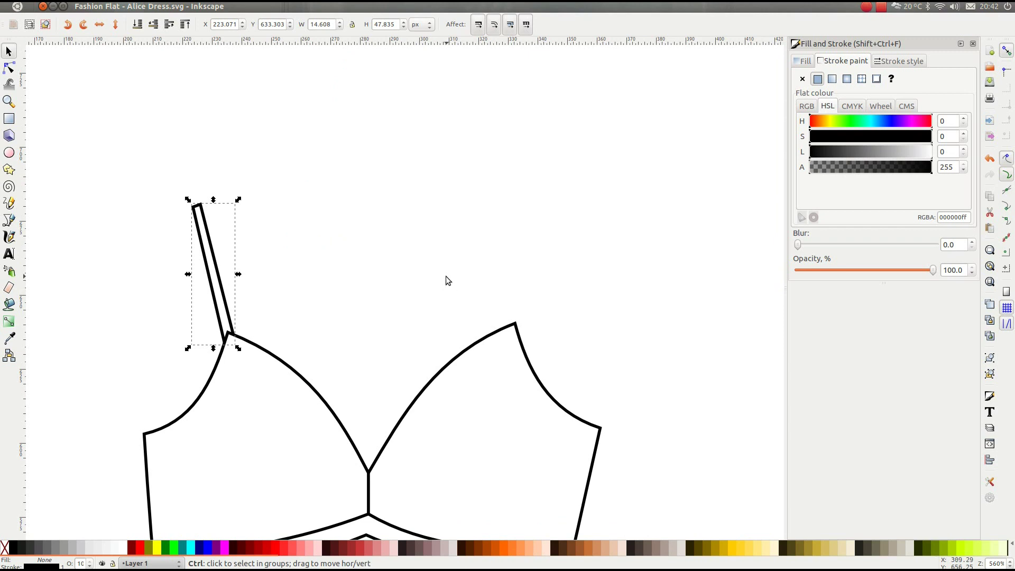
pyautogui.press('alt')
pyautogui.hotkey('ctrl', 'd')
pyautogui.press('h')
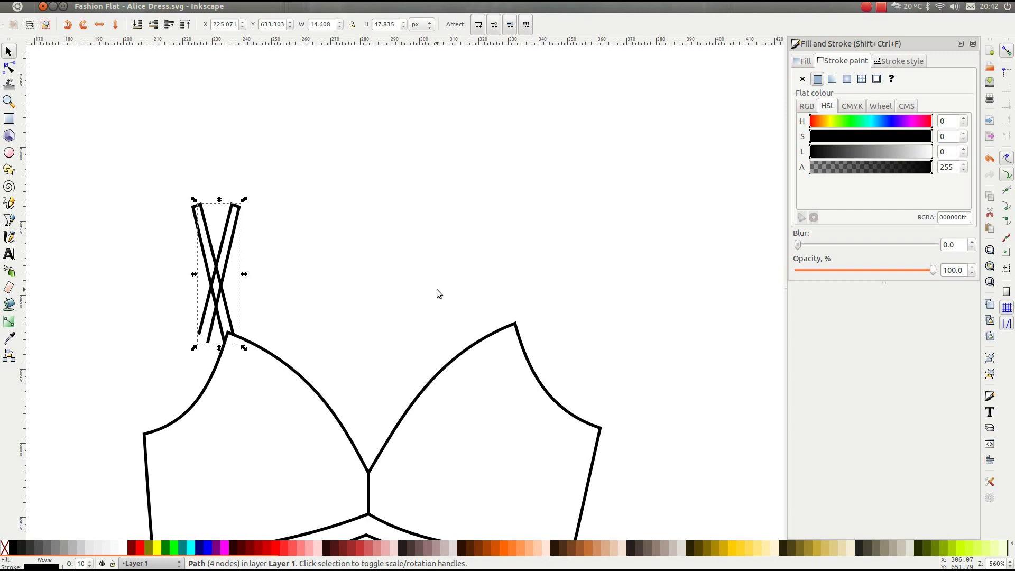
pyautogui.press('Right')
pyautogui.press('Right')
pyautogui.press('Right')
pyautogui.press('Right')
pyautogui.press('Right')
pyautogui.press('Right')
pyautogui.press('Right')
pyautogui.press('Right')
pyautogui.press('Right')
pyautogui.press('Right')
pyautogui.press('Right')
pyautogui.press('Right')
pyautogui.press('Right')
pyautogui.press('Right')
pyautogui.press('Right')
pyautogui.press('Right')
pyautogui.press('Right')
pyautogui.press('Right')
pyautogui.press('Right')
pyautogui.press('Right')
pyautogui.press('Right')
pyautogui.press('Right')
pyautogui.press('Right')
pyautogui.press('Right')
pyautogui.press('Right')
pyautogui.press('Right')
pyautogui.press('Right')
pyautogui.press('Right')
pyautogui.press('Right')
pyautogui.press('Right')
pyautogui.press('Right')
pyautogui.press('Right')
pyautogui.press('Right')
pyautogui.press('Right')
pyautogui.press('Right')
pyautogui.press('Right')
pyautogui.press('Right')
pyautogui.press('Right')
pyautogui.press('Right')
pyautogui.press('Right')
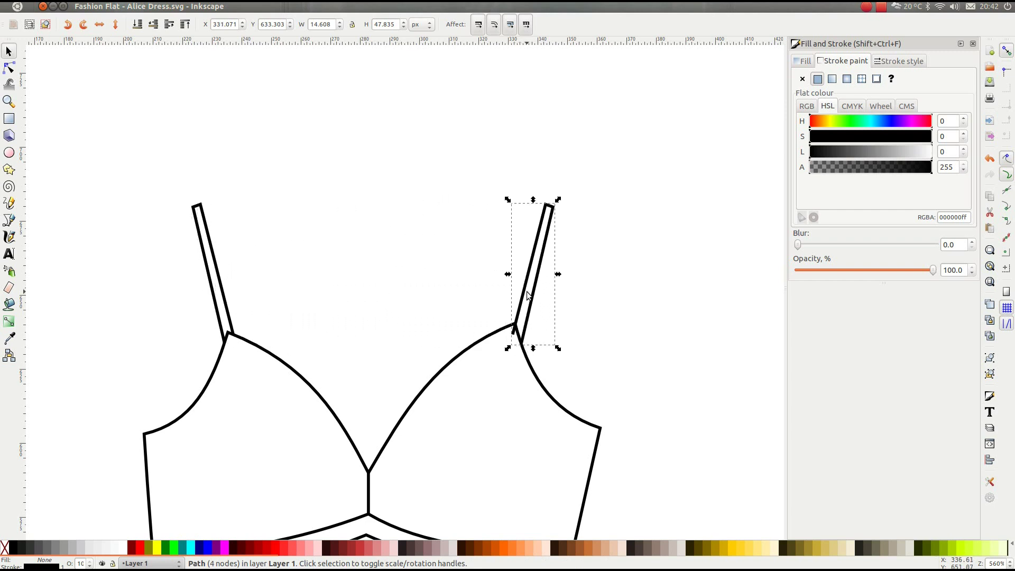
pyautogui.moveTo(528, 295); pyautogui.dragTo(519, 286)
pyautogui.click(649, 297)
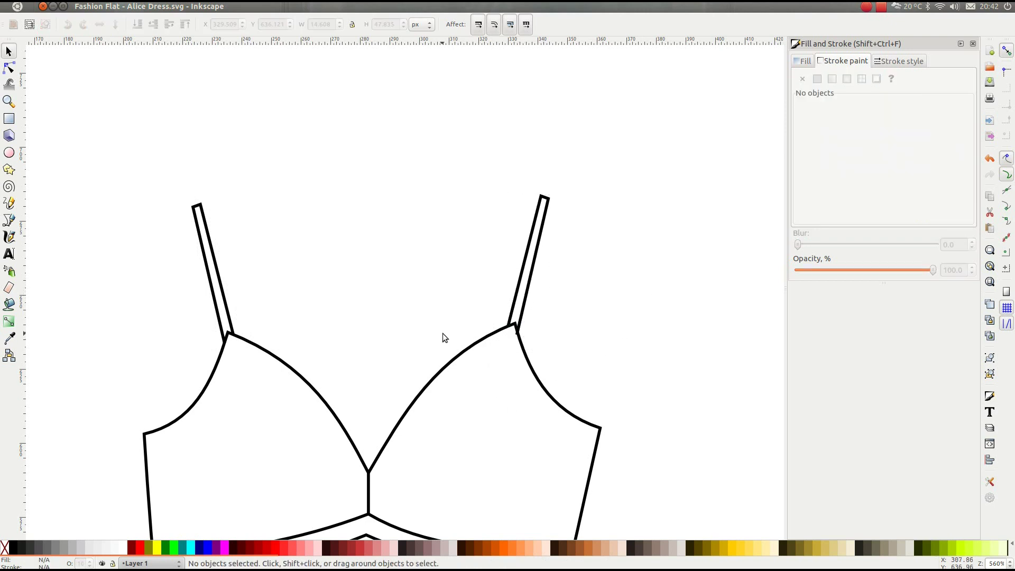
# Nudge the right strap's bottom node up onto the right shoulder
pyautogui.press('+')
pyautogui.press('+')
pyautogui.press('n')
pyautogui.click(482, 288)
pyautogui.moveTo(475, 300); pyautogui.dragTo(476, 294)
pyautogui.click(611, 288)
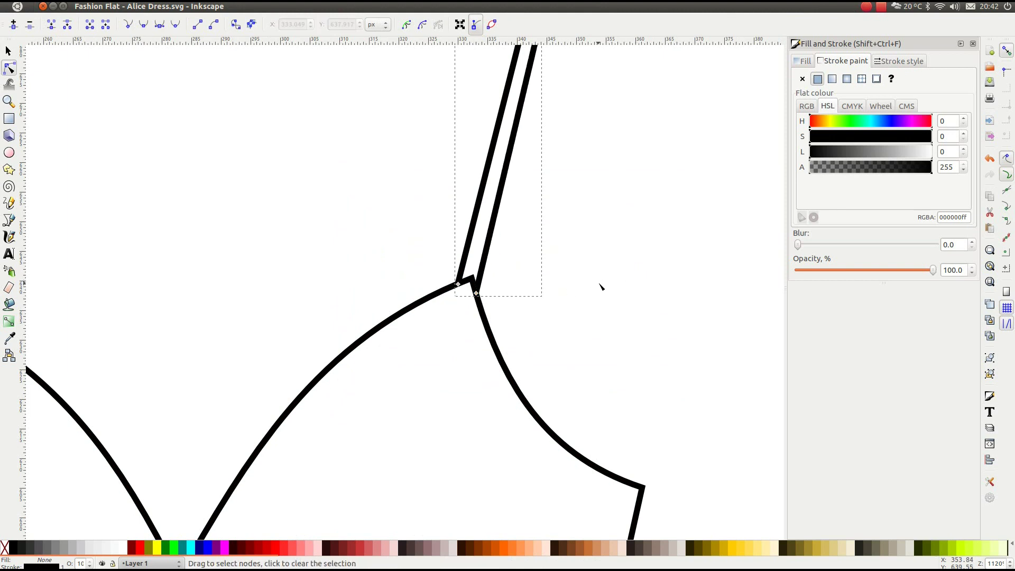
pyautogui.click(600, 286)
pyautogui.press('-')
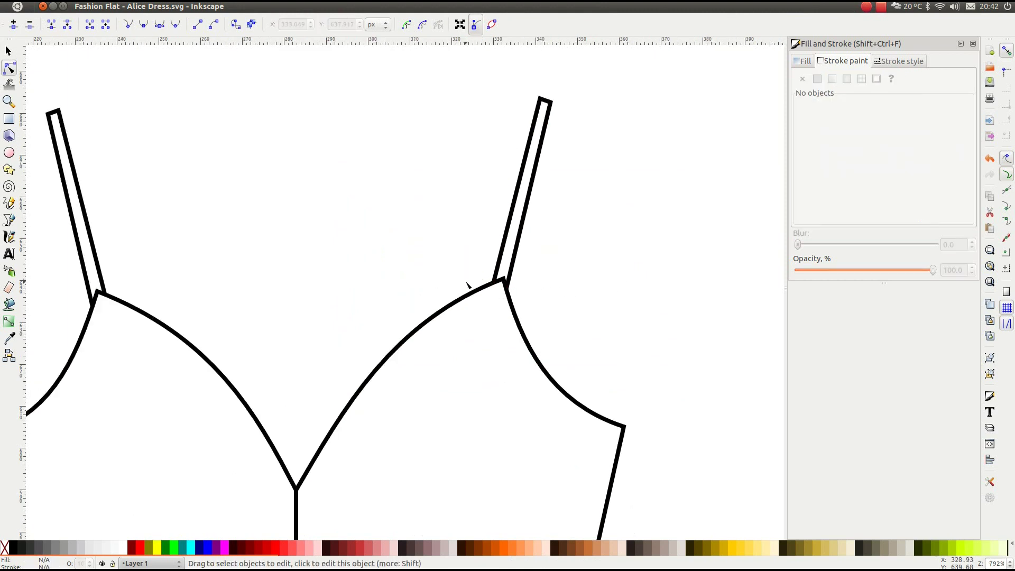
# Remove the extra corner node at the left strap joint so the bodice curves smoothly there
pyautogui.hscroll(-4, 165, 295)
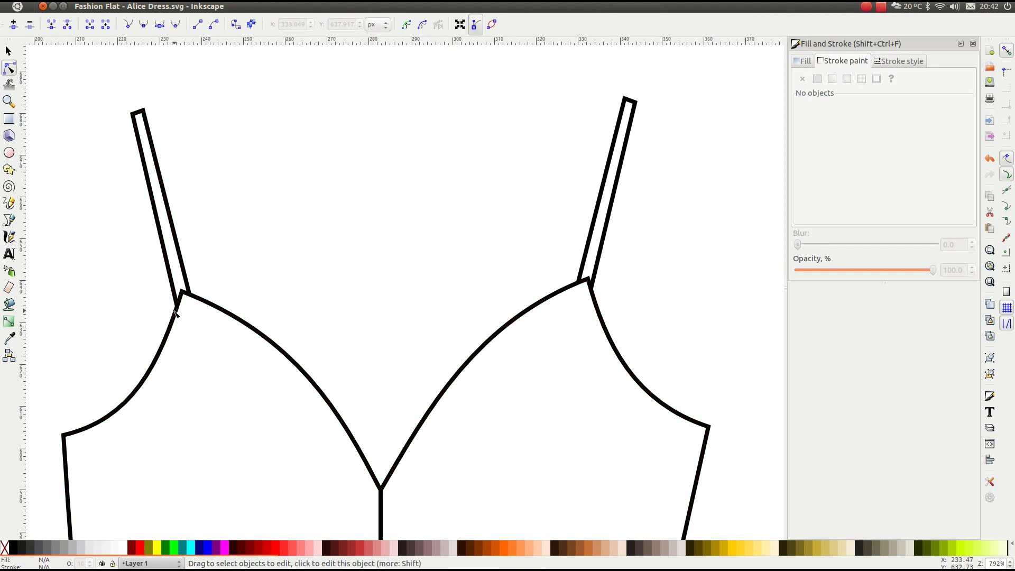
pyautogui.scroll(2, 176, 315)
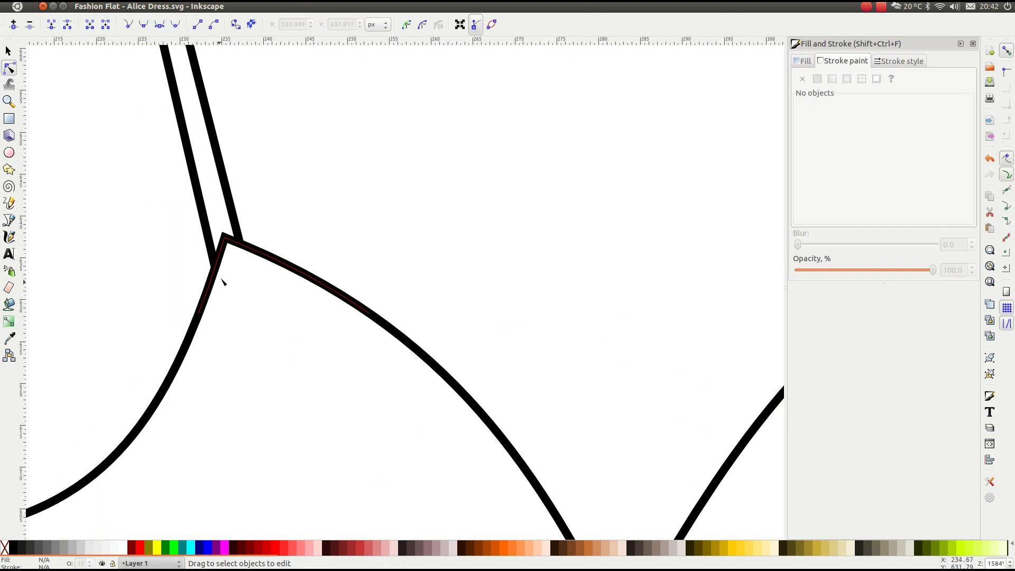
pyautogui.click(215, 271)
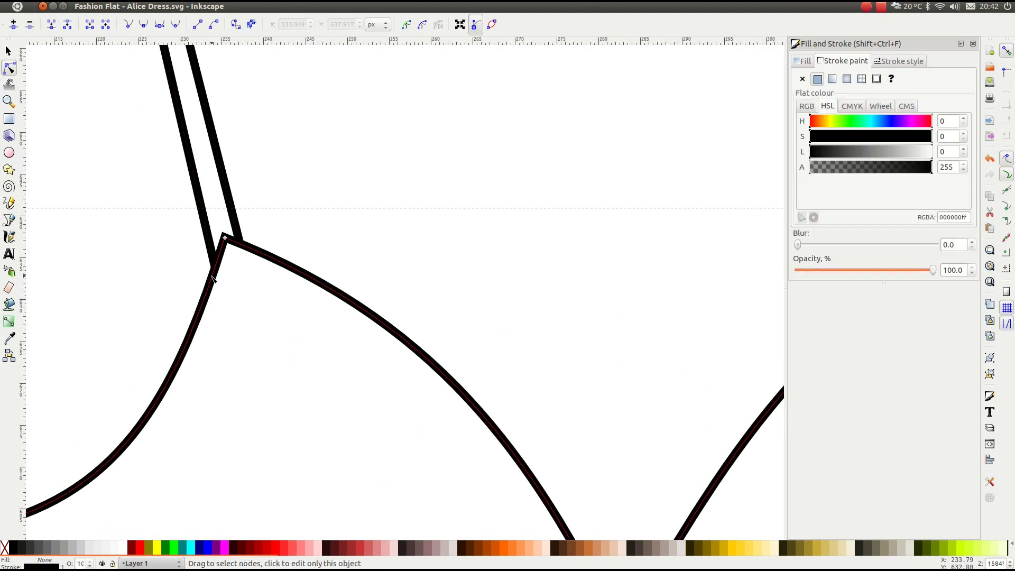
pyautogui.click(218, 270)
pyautogui.click(216, 266)
pyautogui.click(241, 245)
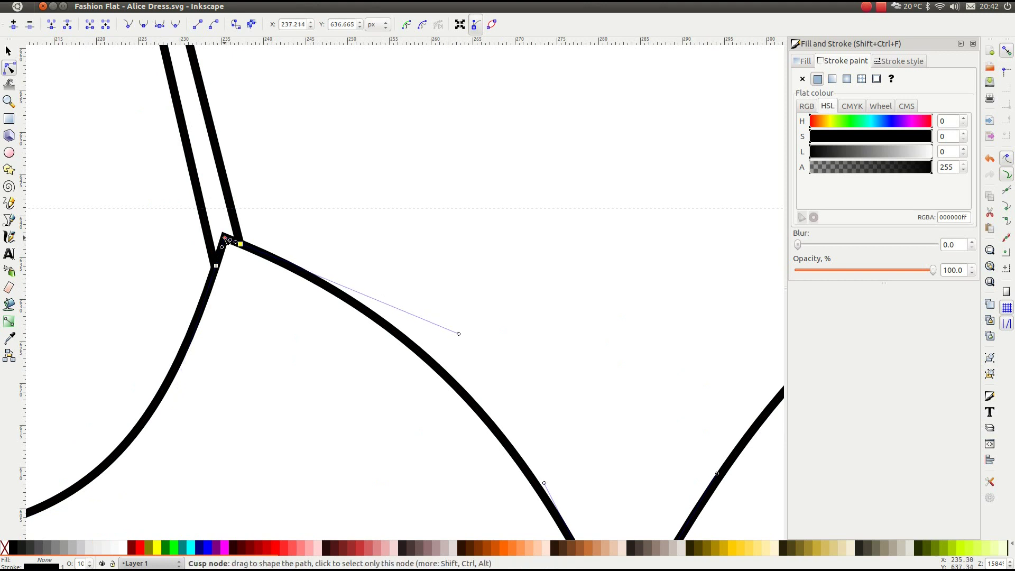
pyautogui.click(226, 238)
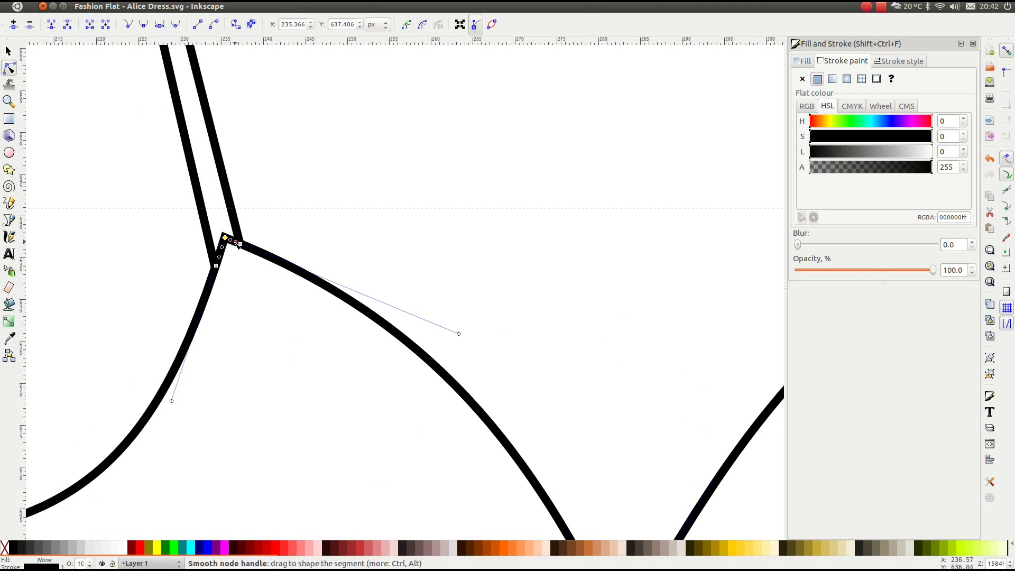
pyautogui.keyDown('ctrl'); pyautogui.keyDown('alt'); pyautogui.click(226, 237); pyautogui.keyUp('alt'); pyautogui.keyUp('ctrl')
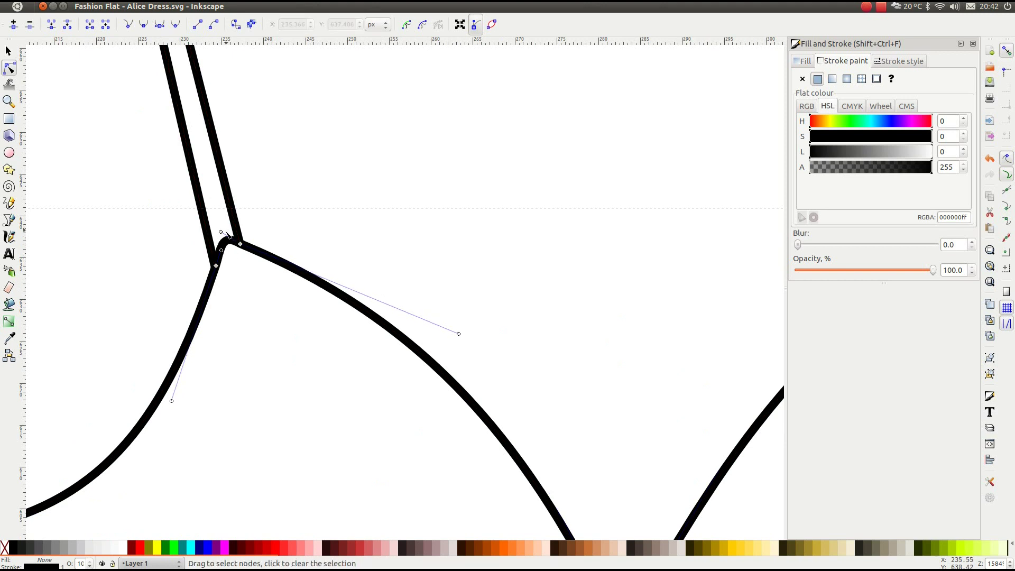
pyautogui.keyDown('ctrl'); pyautogui.click(221, 233); pyautogui.keyUp('ctrl')
pyautogui.click(493, 220)
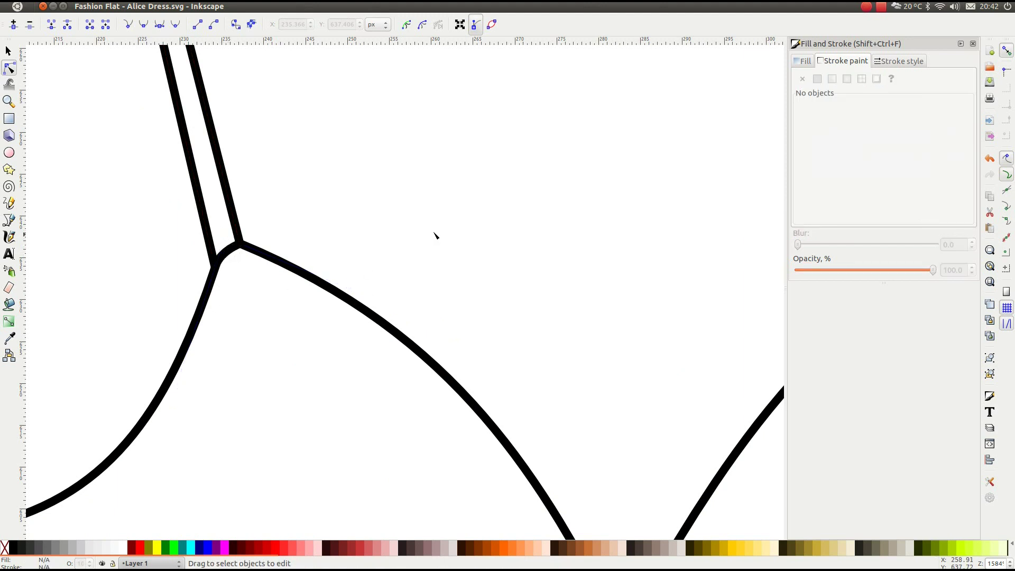
pyautogui.scroll(-3, 513, 229)
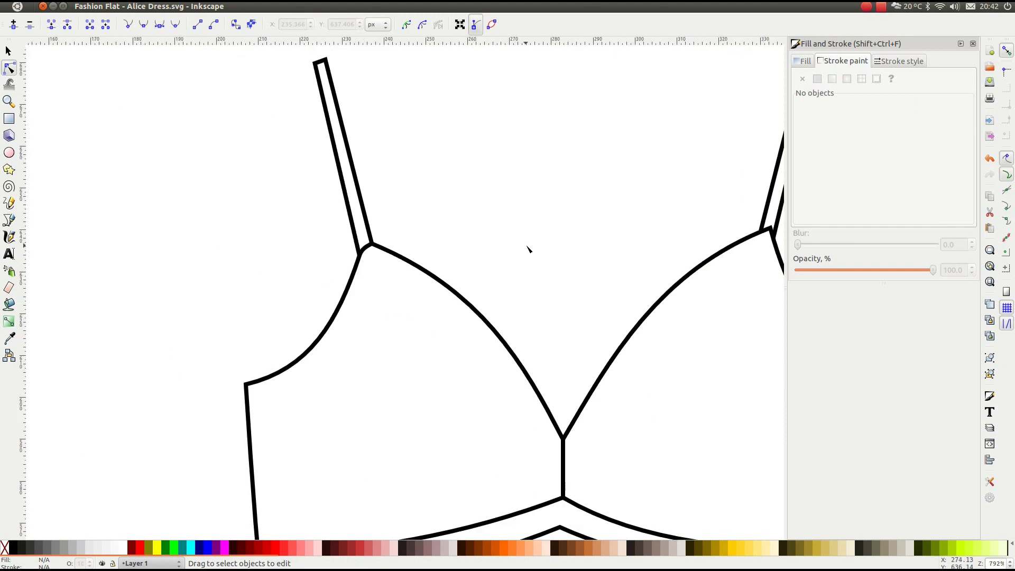
# Replace the corner node at the right strap-to-cup joint with a smooth curve, then view the whole dress
pyautogui.hscroll(5, 577, 253)
pyautogui.scroll(4, 578, 254)
pyautogui.click(542, 180)
pyautogui.click(538, 173)
pyautogui.doubleClick(491, 146)
pyautogui.press('Delete')
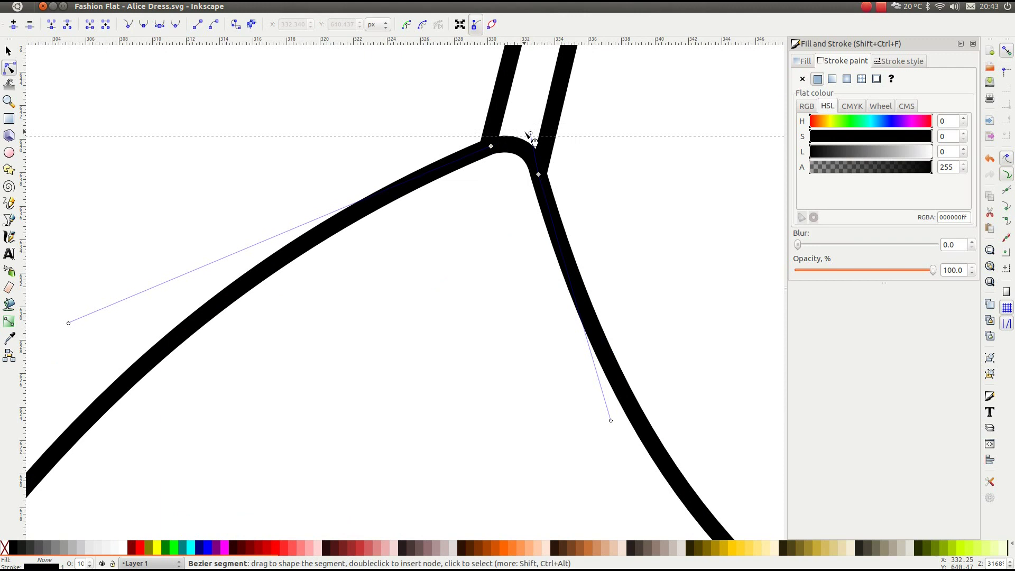
pyautogui.click(385, 82)
pyautogui.scroll(-6, 372, 190)
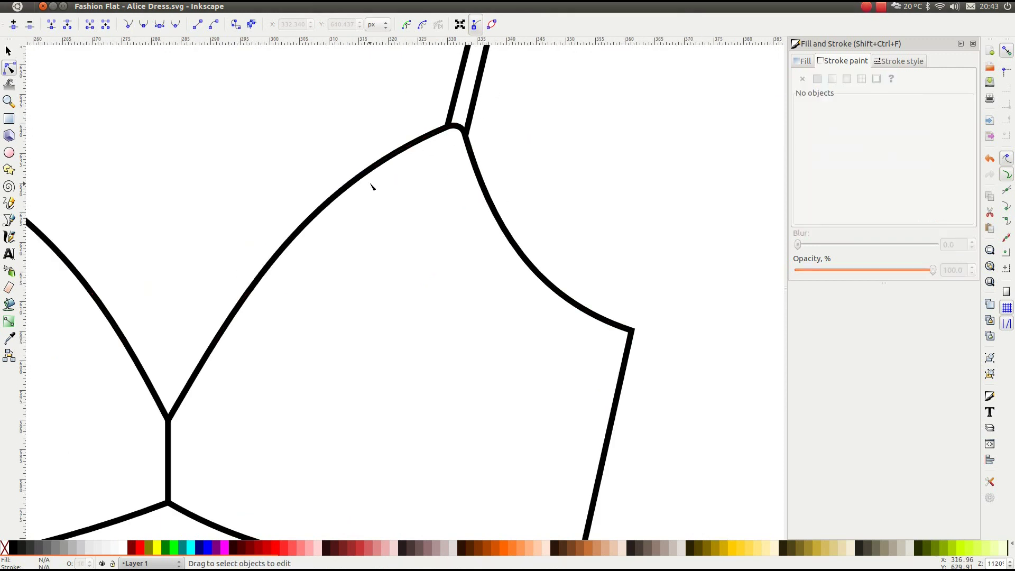
pyautogui.scroll(-2, 372, 195)
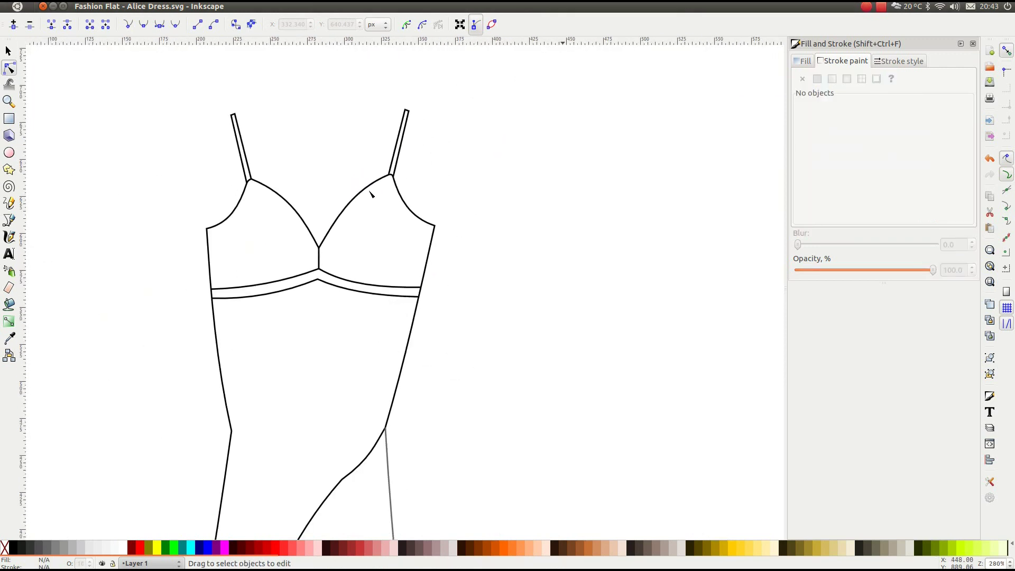
pyautogui.scroll(-1, 396, 229)
pyautogui.hscroll(-6, 396, 228)
# Draw a grey (777777ff) line across the V-neck and snap its right end onto the cup edge
pyautogui.press('b')
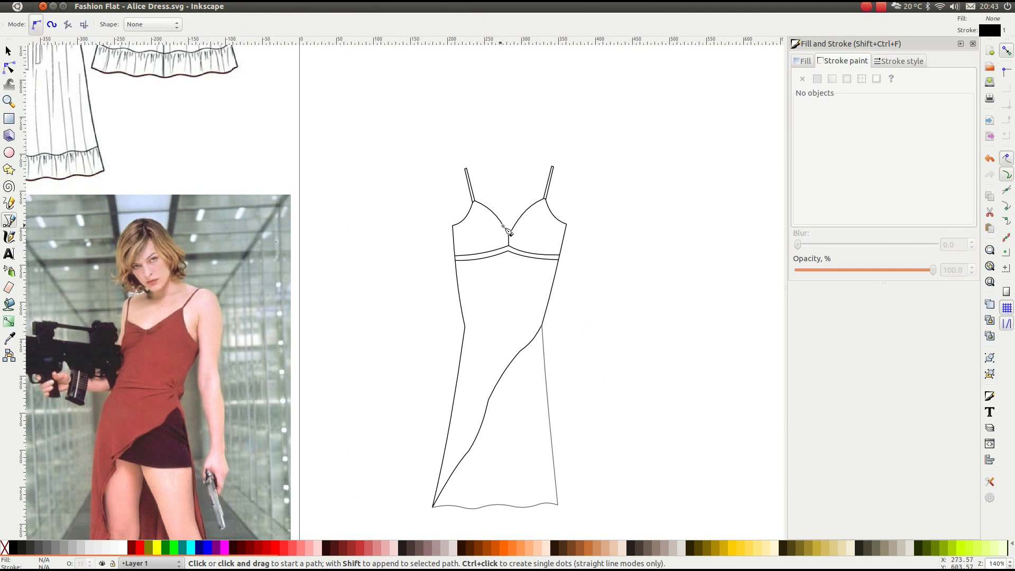
pyautogui.click(502, 226)
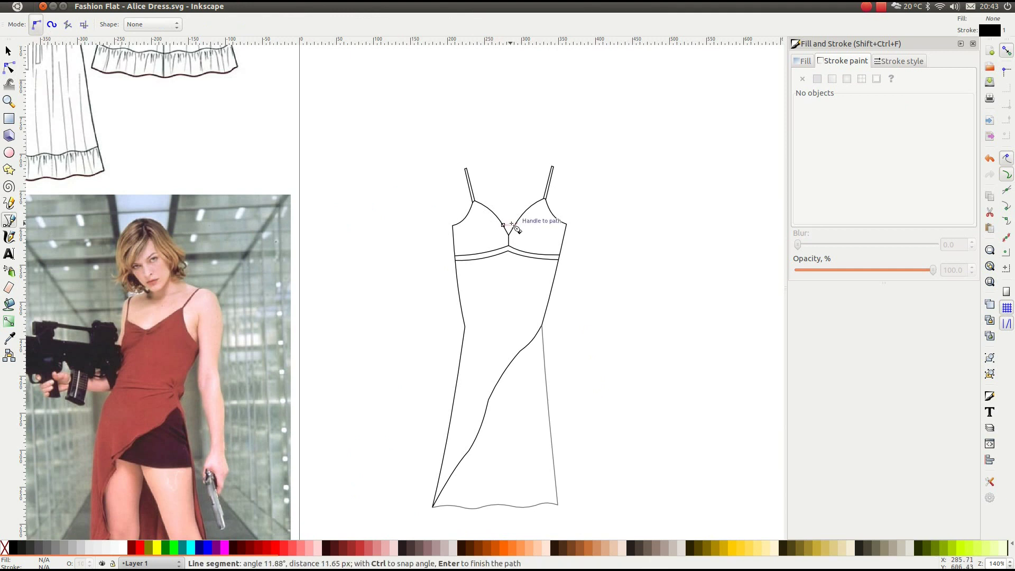
pyautogui.scroll(6, 518, 229)
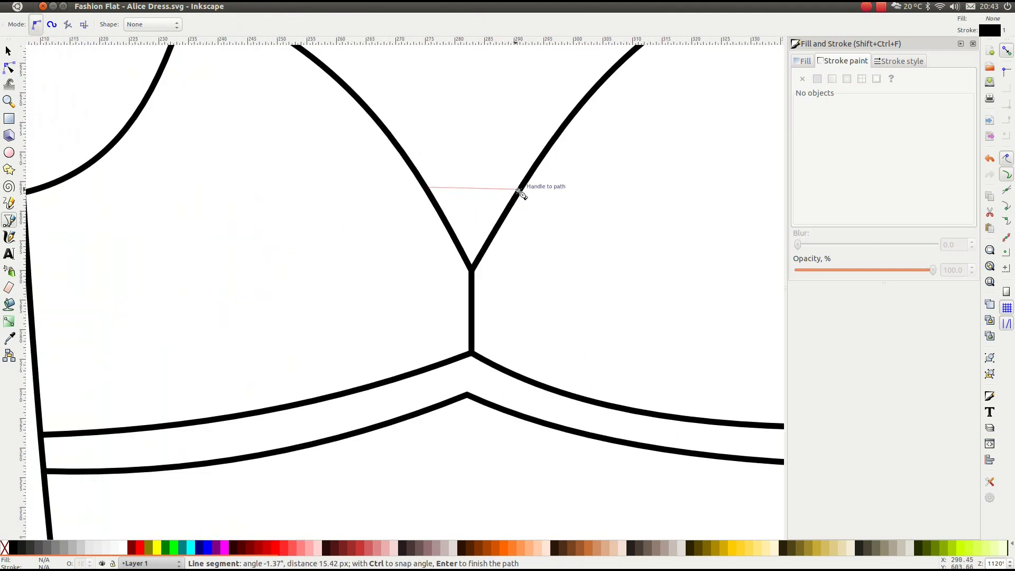
pyautogui.doubleClick(519, 191)
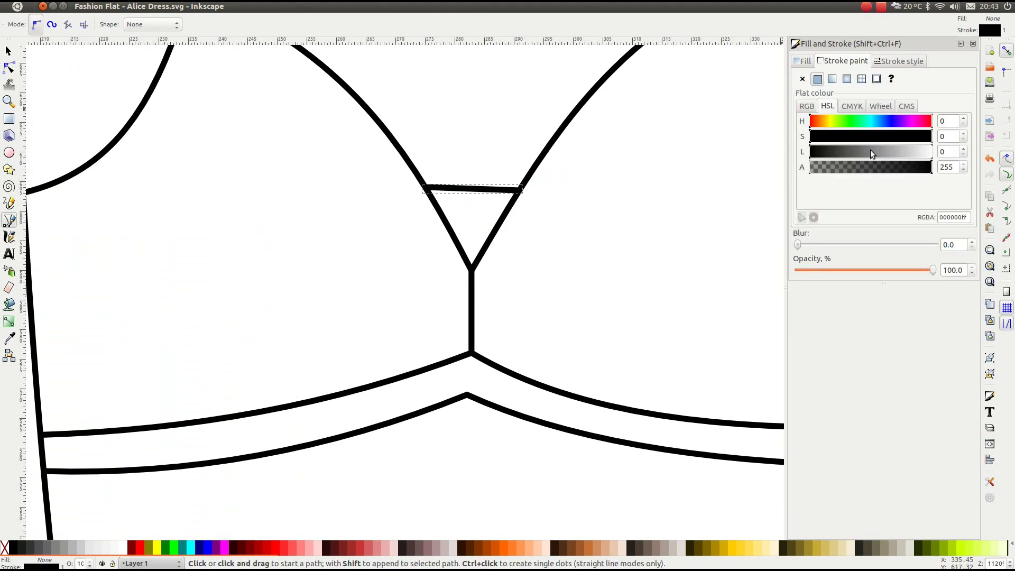
pyautogui.moveTo(870, 151); pyautogui.dragTo(865, 151)
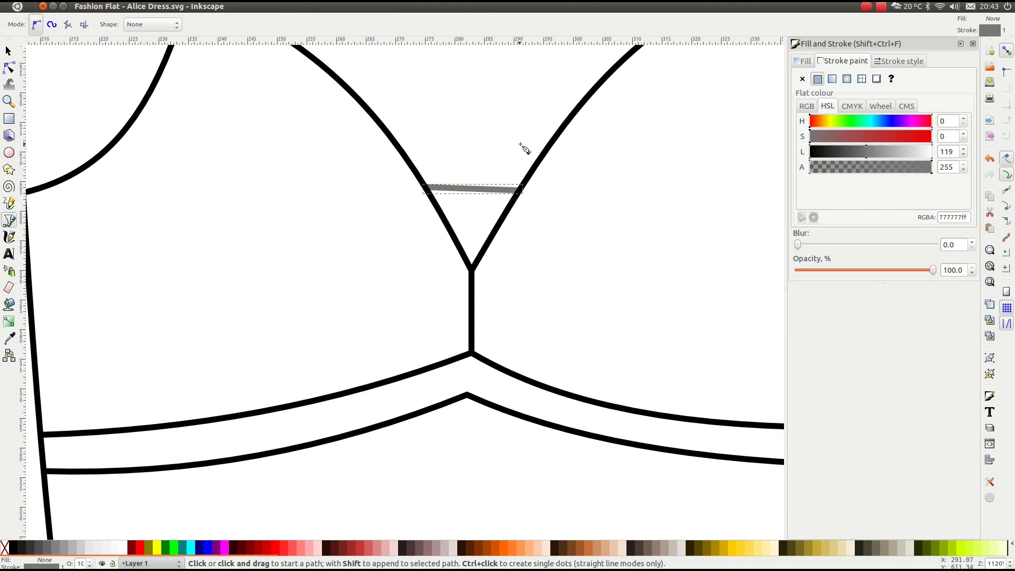
pyautogui.click(9, 69)
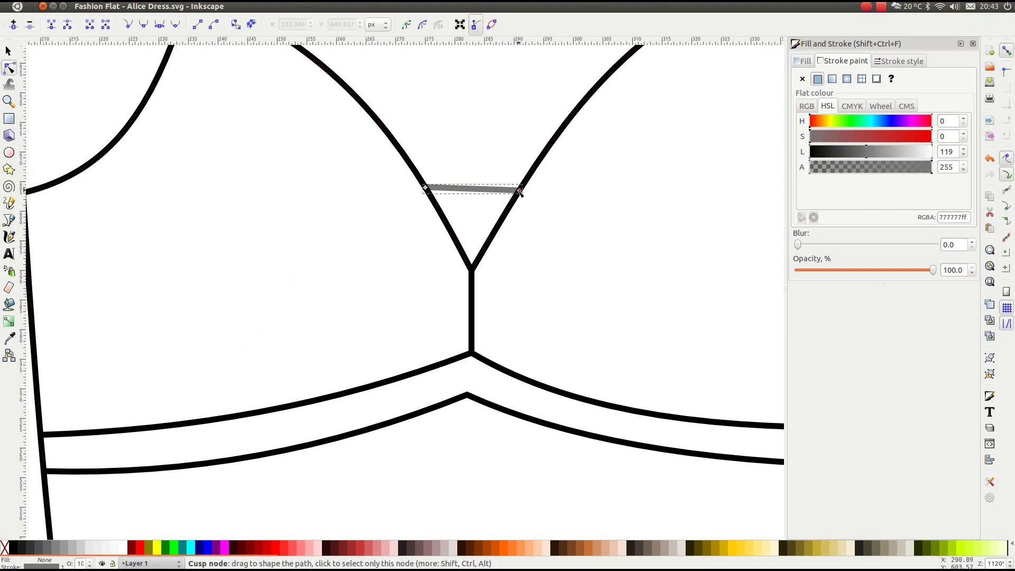
pyautogui.moveTo(519, 191); pyautogui.dragTo(524, 188)
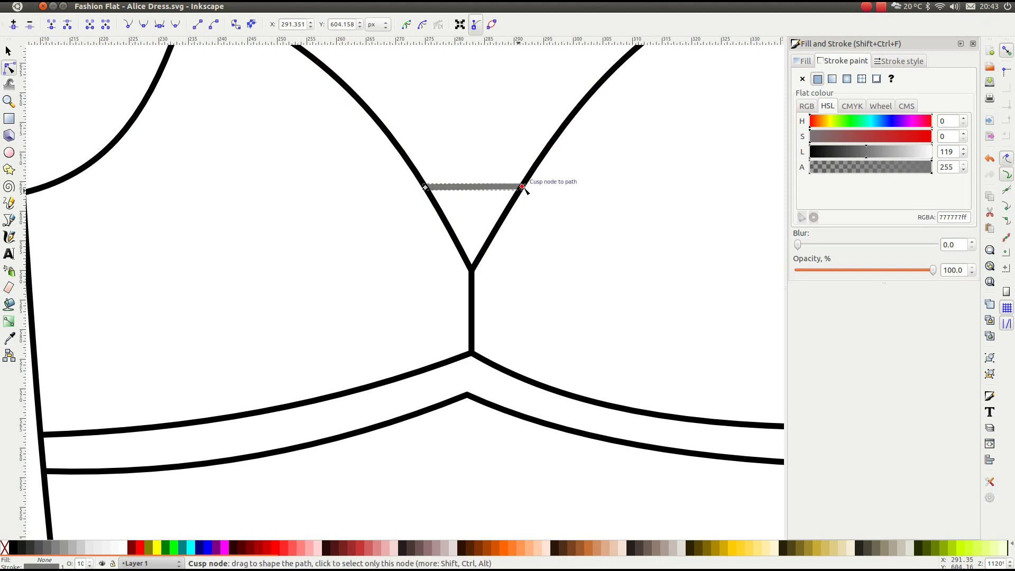
pyautogui.click(505, 124)
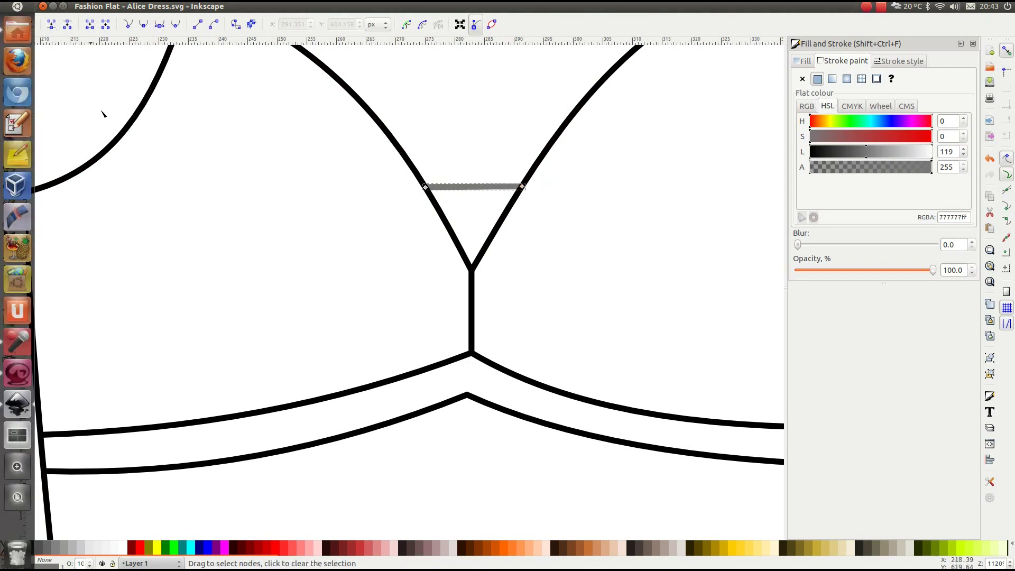
pyautogui.press('Escape')
pyautogui.press('s')
pyautogui.press('-')
pyautogui.press('-')
pyautogui.press('-')
pyautogui.press('-')
pyautogui.scroll(2, 317, 199)
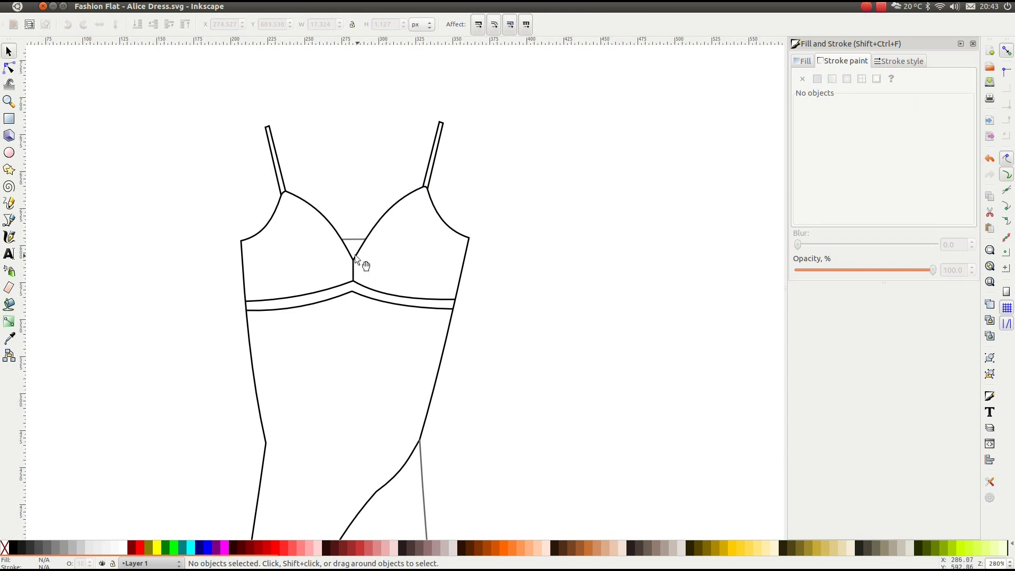
# Draw two straight grey fold lines from the left strap's top down to the left cup curve
pyautogui.click(9, 220)
pyautogui.press('+')
pyautogui.press('+')
pyautogui.press('+')
pyautogui.press('+')
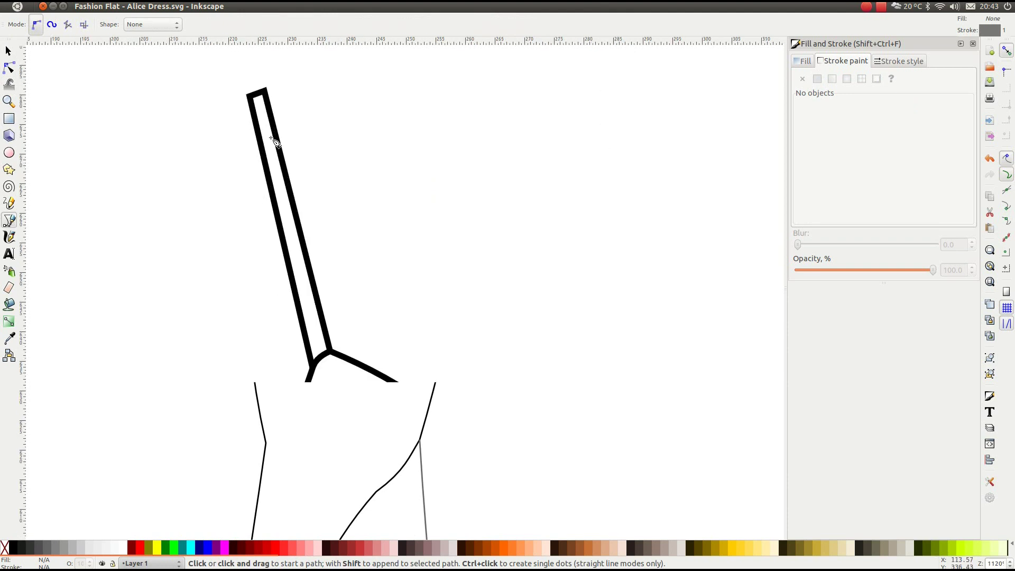
pyautogui.click(264, 92)
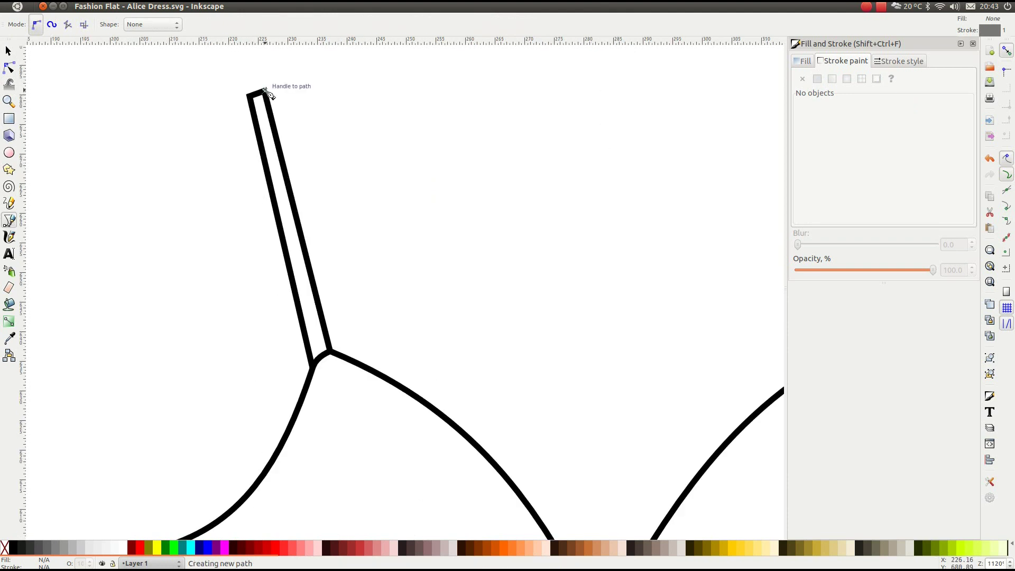
pyautogui.doubleClick(471, 437)
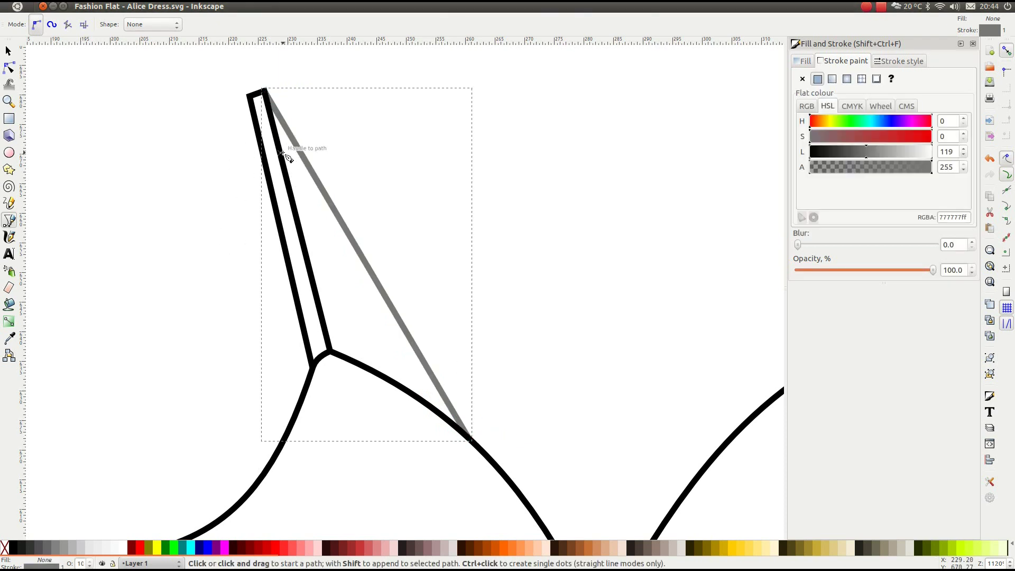
pyautogui.click(275, 134)
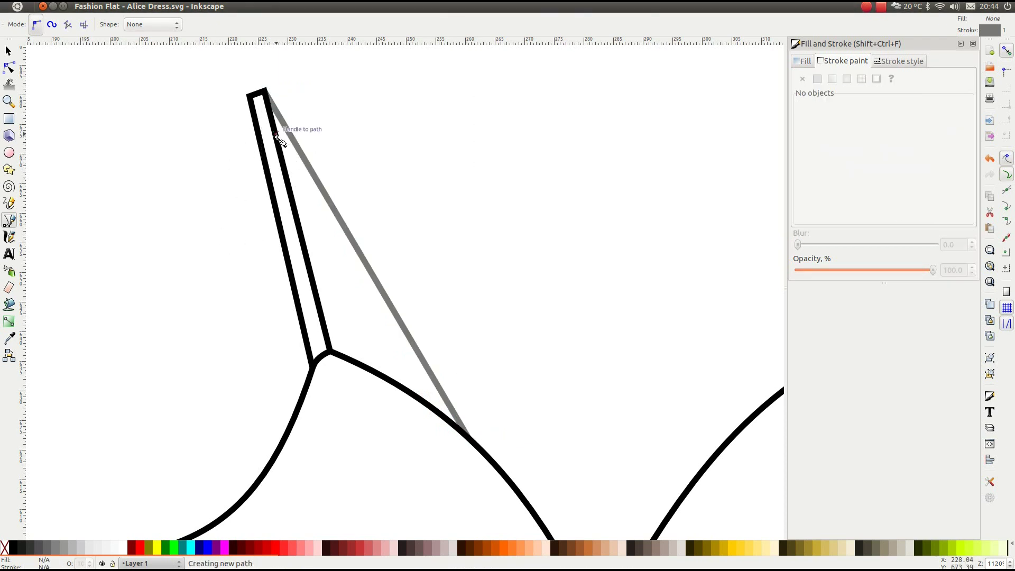
pyautogui.doubleClick(426, 404)
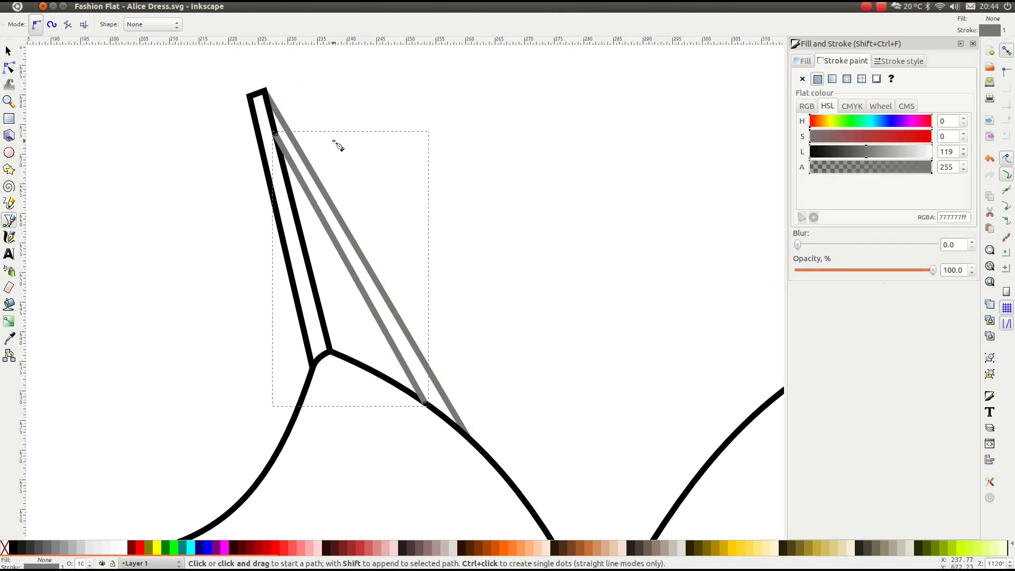
pyautogui.scroll(-2, 140, 214)
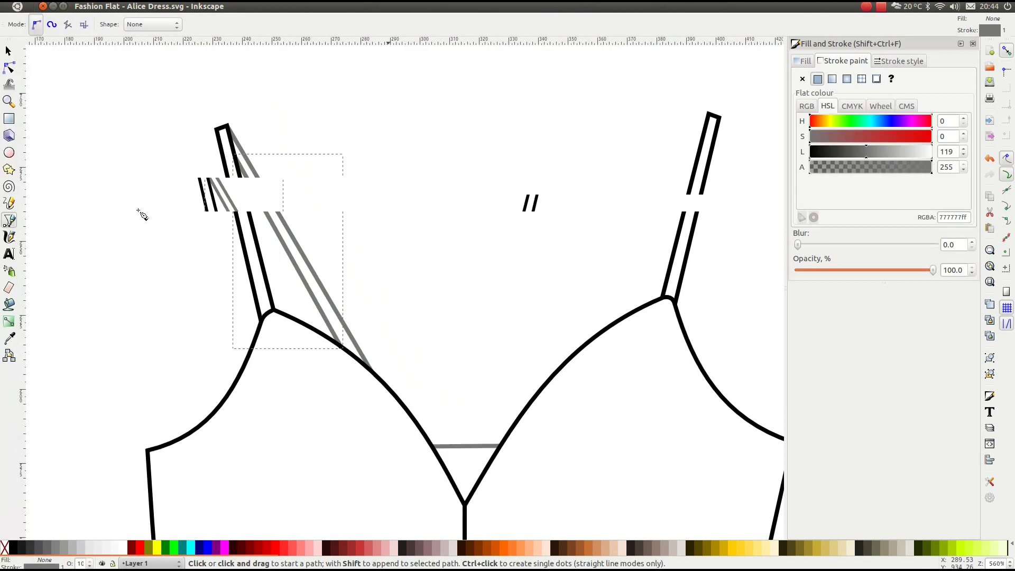
pyautogui.scroll(-5, 140, 214)
pyautogui.scroll(-2, 214, 237)
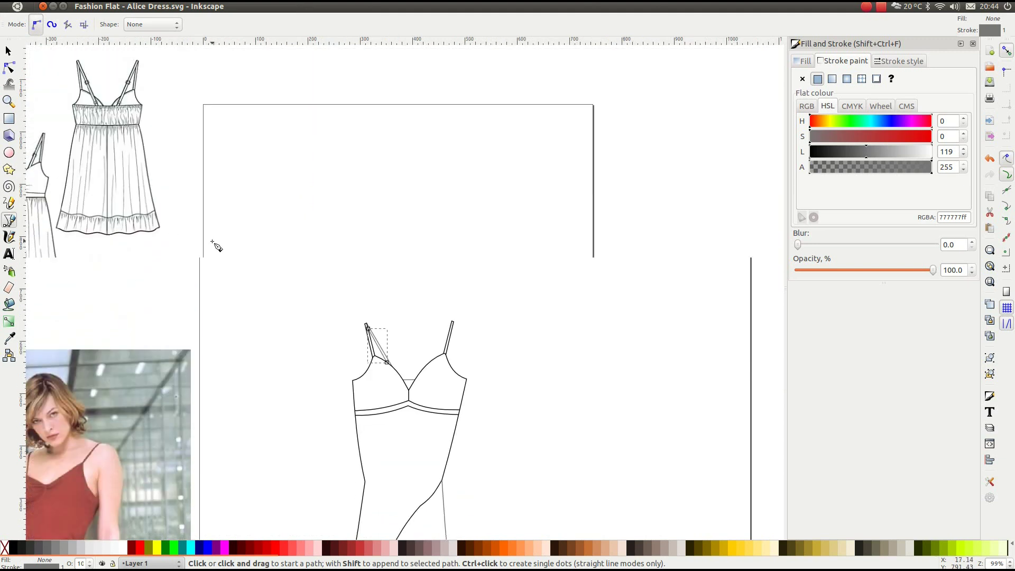
# Try mirroring a single left-strap fold line toward the right strap, then undo it
pyautogui.press('`')
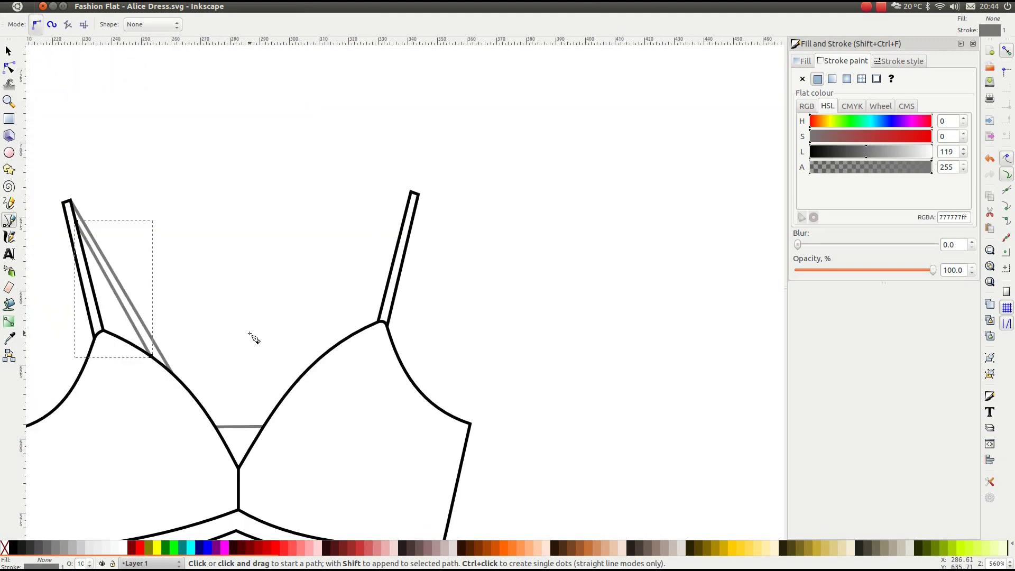
pyautogui.press('s')
pyautogui.click(174, 334)
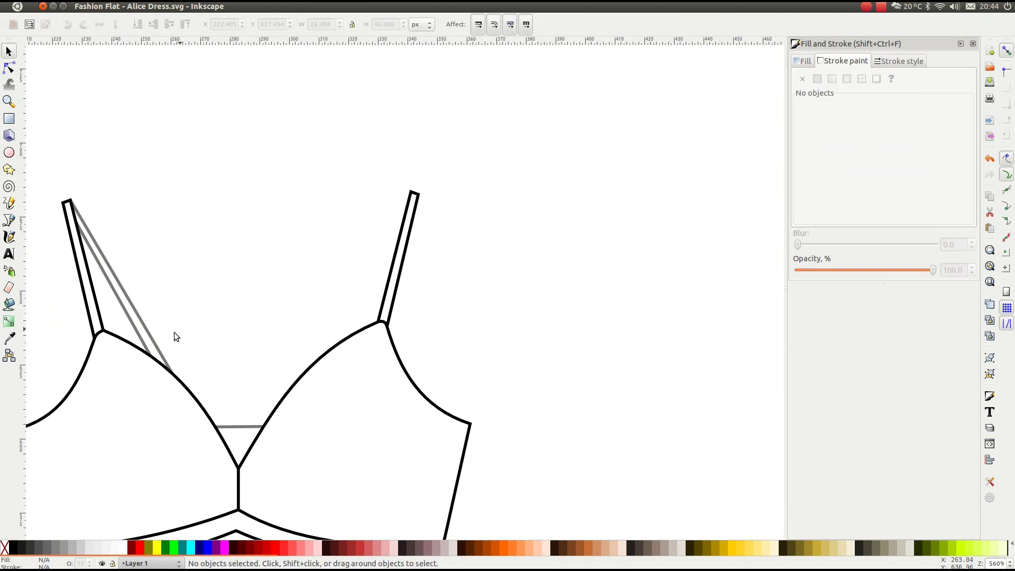
pyautogui.click(153, 333)
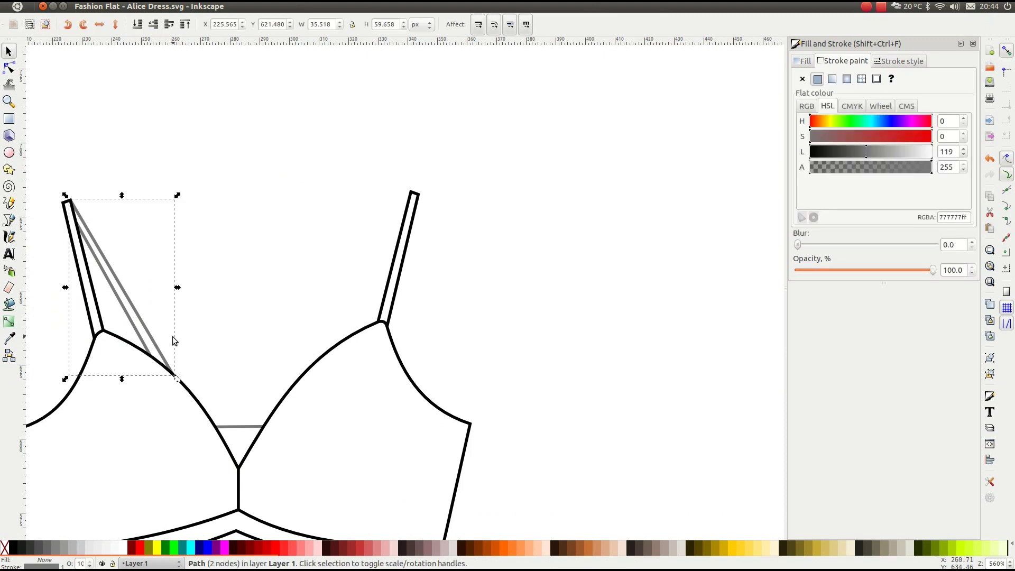
pyautogui.hotkey('ctrl', 'd')
pyautogui.press('h')
pyautogui.press('Right')
pyautogui.press('Right')
pyautogui.press('Right')
pyautogui.press('Right')
pyautogui.press('Right')
pyautogui.press('Right')
pyautogui.press('Right')
pyautogui.press('Right')
pyautogui.press('Right')
pyautogui.press('Right')
pyautogui.press('Right')
pyautogui.press('Right')
pyautogui.press('Right')
pyautogui.press('Right')
pyautogui.press('Right')
pyautogui.press('Right')
pyautogui.press('Right')
pyautogui.press('Right')
pyautogui.press('Right')
pyautogui.press('Right')
pyautogui.press('Right')
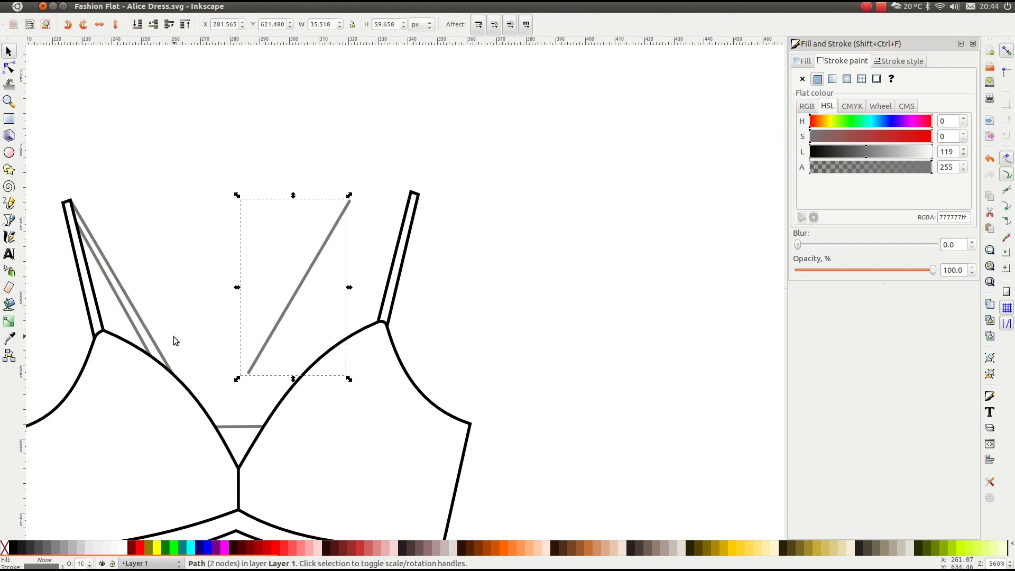
pyautogui.press('Right')
pyautogui.hotkey('ctrl', 'z')
pyautogui.hotkey('ctrl', 'z')
pyautogui.click(185, 322)
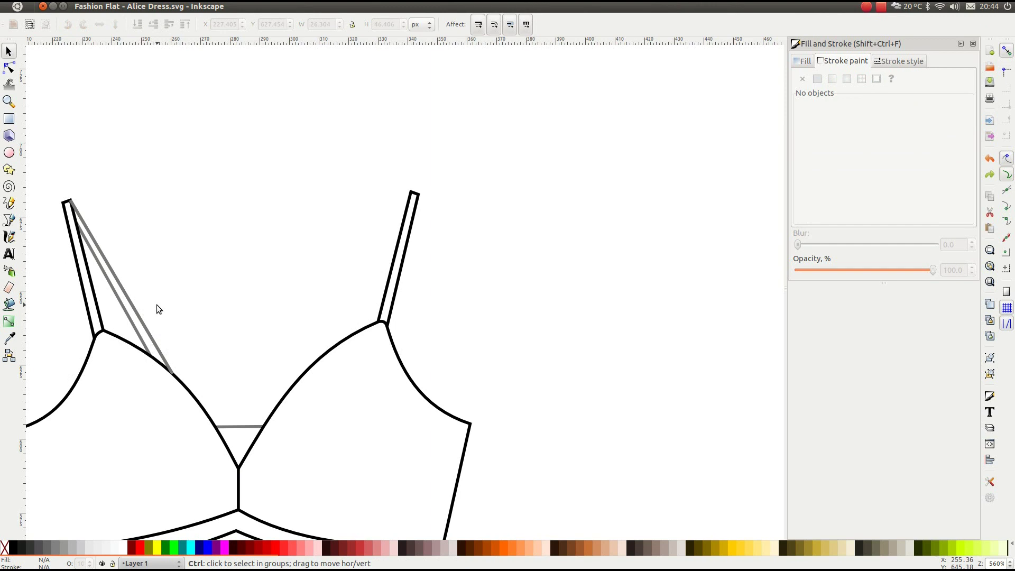
# Duplicate both left-strap fold lines, mirror them and move the copies onto the right strap
pyautogui.click(123, 317)
pyautogui.keyDown('shift'); pyautogui.click(124, 318); pyautogui.keyUp('shift')
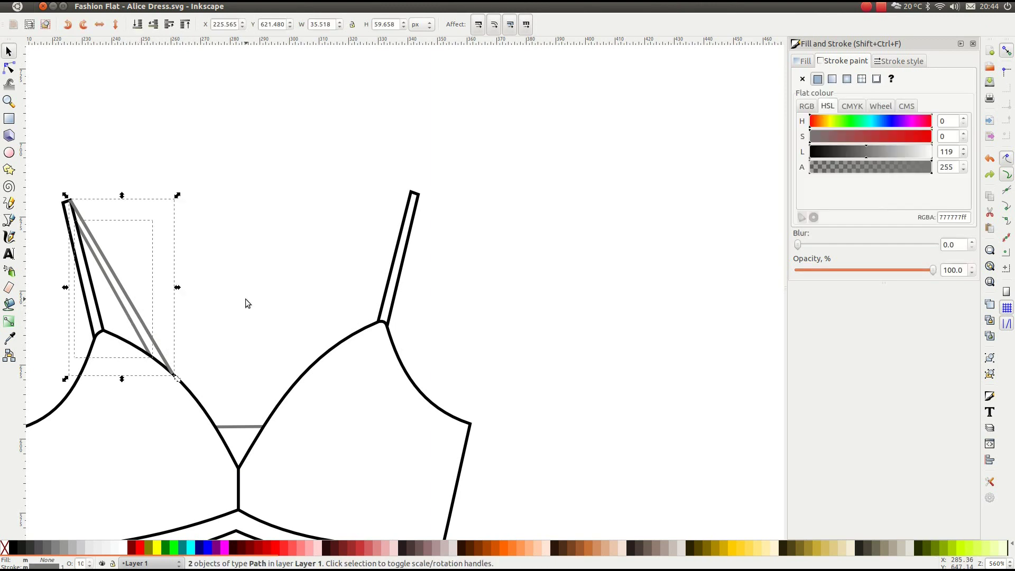
pyautogui.press('ctrl')
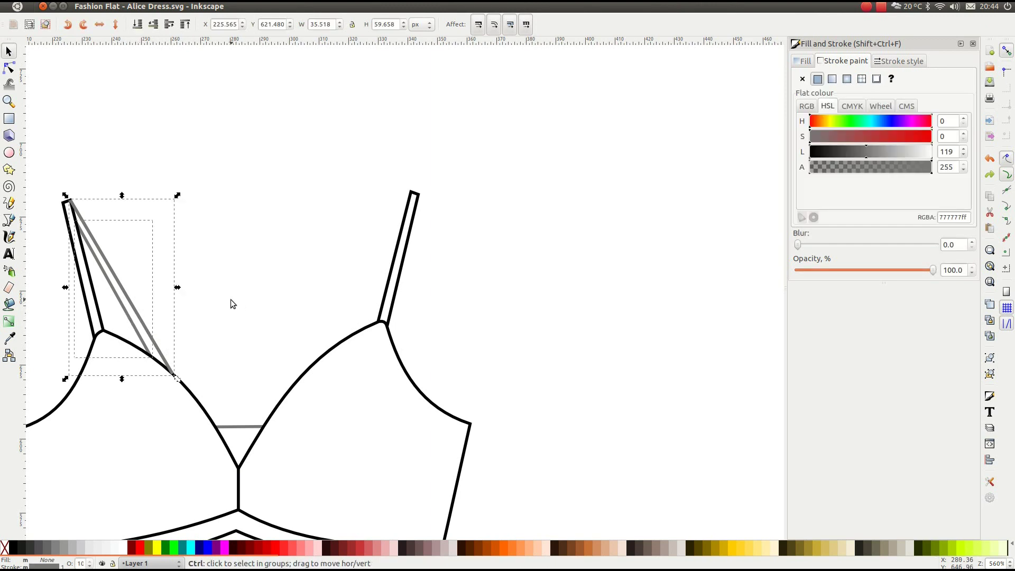
pyautogui.press('alt')
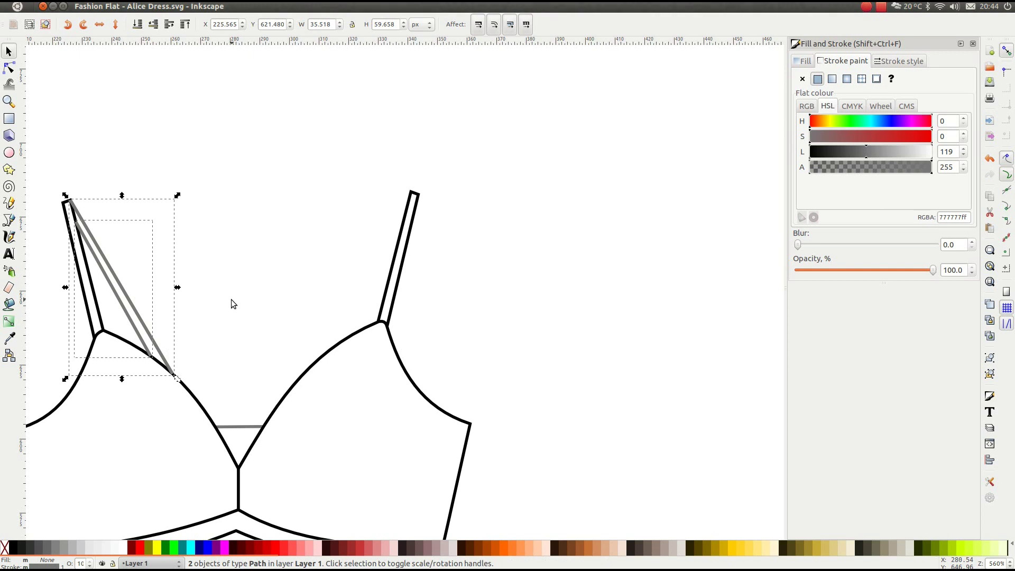
pyautogui.hotkey('ctrl', 'd')
pyautogui.press('h')
pyautogui.press('Right')
pyautogui.press('Right')
pyautogui.press('Right')
pyautogui.press('Right')
pyautogui.press('Right')
pyautogui.press('Right')
pyautogui.press('Right')
pyautogui.press('Right')
pyautogui.press('Right')
pyautogui.press('Right')
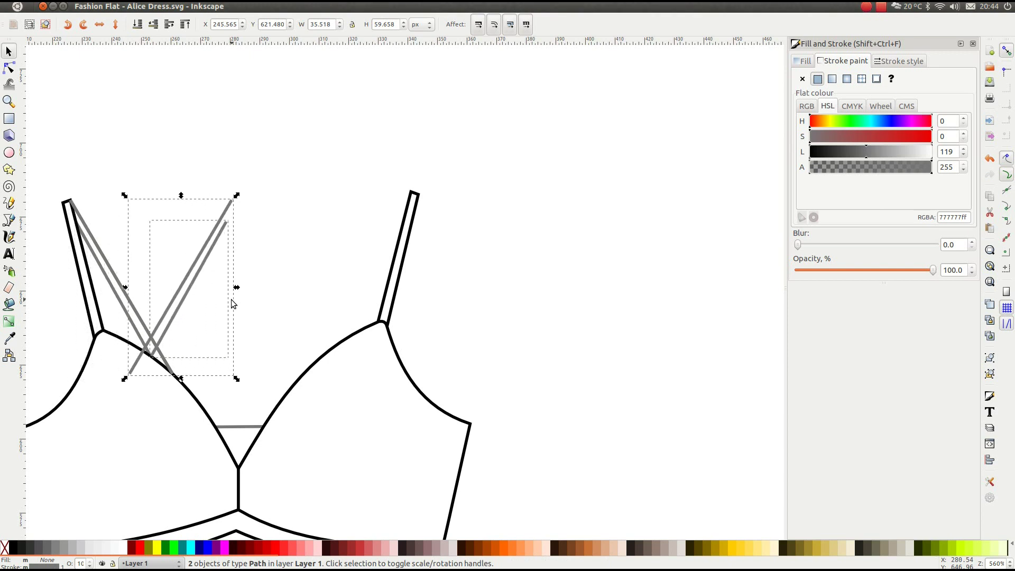
pyautogui.press('Right')
pyautogui.press('Right')
pyautogui.press('Right')
pyautogui.press('Right')
pyautogui.press('Right')
pyautogui.press('Right')
pyautogui.press('Right')
pyautogui.press('Right')
pyautogui.press('Right')
pyautogui.press('Right')
pyautogui.press('Right')
pyautogui.press('Right')
pyautogui.press('Right')
pyautogui.press('Right')
pyautogui.press('Right')
pyautogui.press('Right')
pyautogui.press('Right')
pyautogui.press('Right')
pyautogui.press('Right')
pyautogui.press('Right')
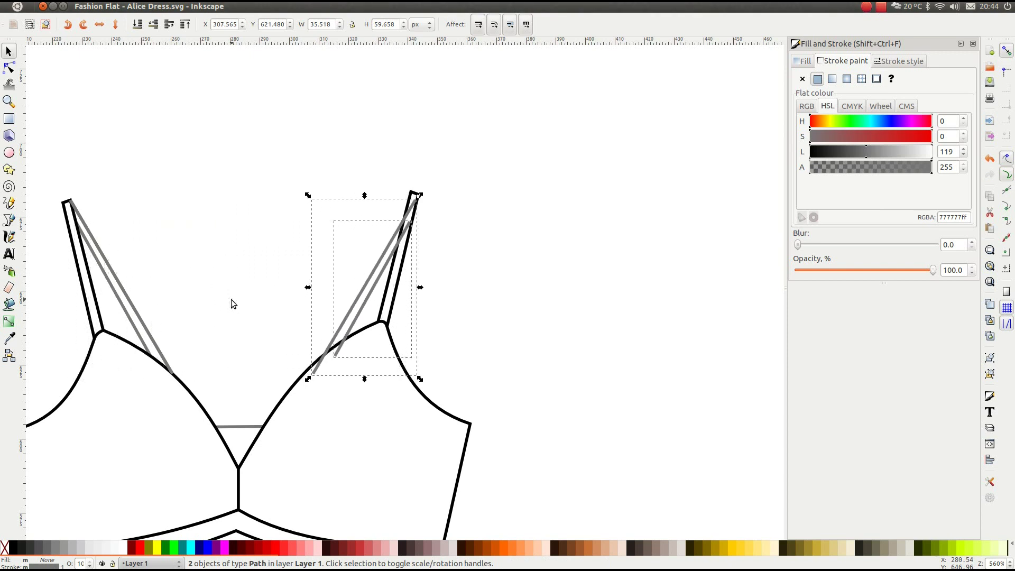
pyautogui.press('Left')
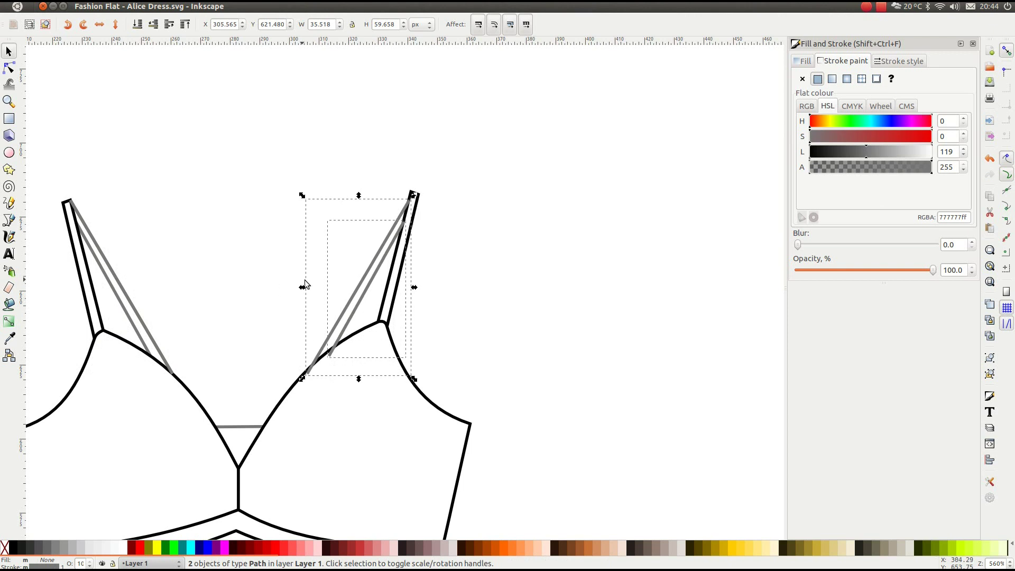
pyautogui.scroll(1, 359, 319)
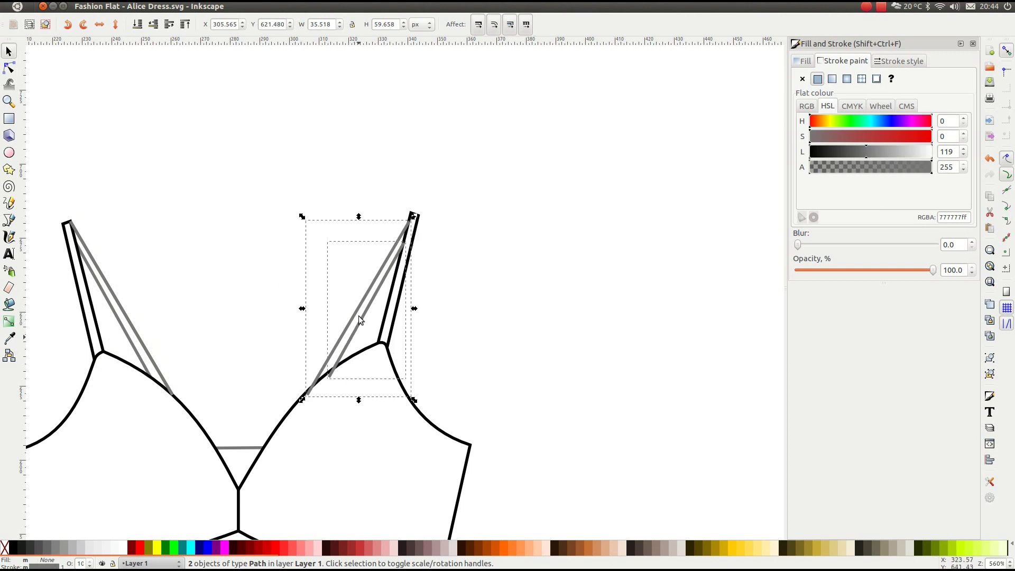
pyautogui.scroll(2, 358, 316)
pyautogui.moveTo(358, 315); pyautogui.dragTo(332, 316)
pyautogui.click(233, 331)
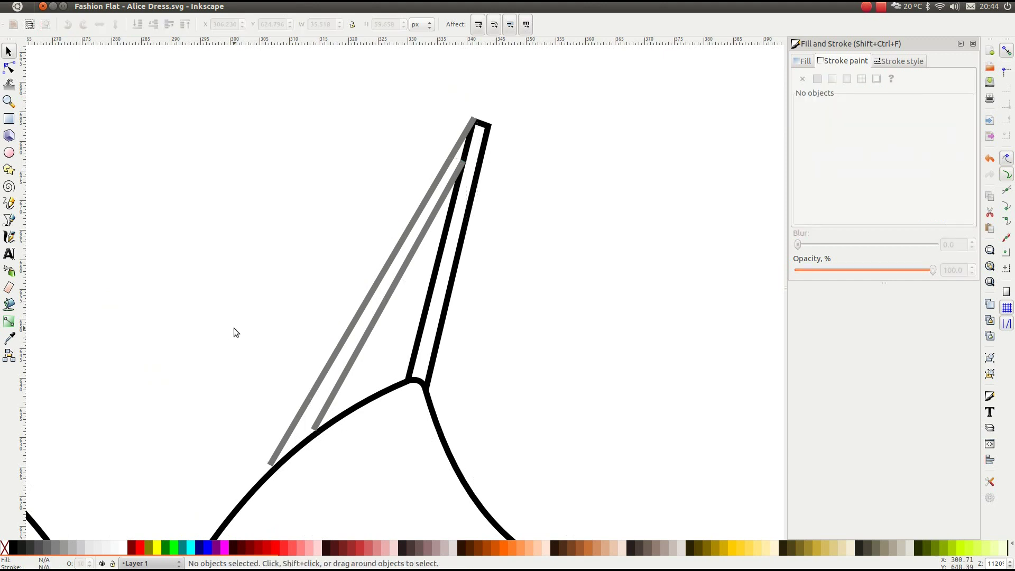
# Snap the inner right-strap fold line's lower node onto the bodice curve, then select the whole dress
pyautogui.press('-')
pyautogui.press('n')
pyautogui.click(313, 390)
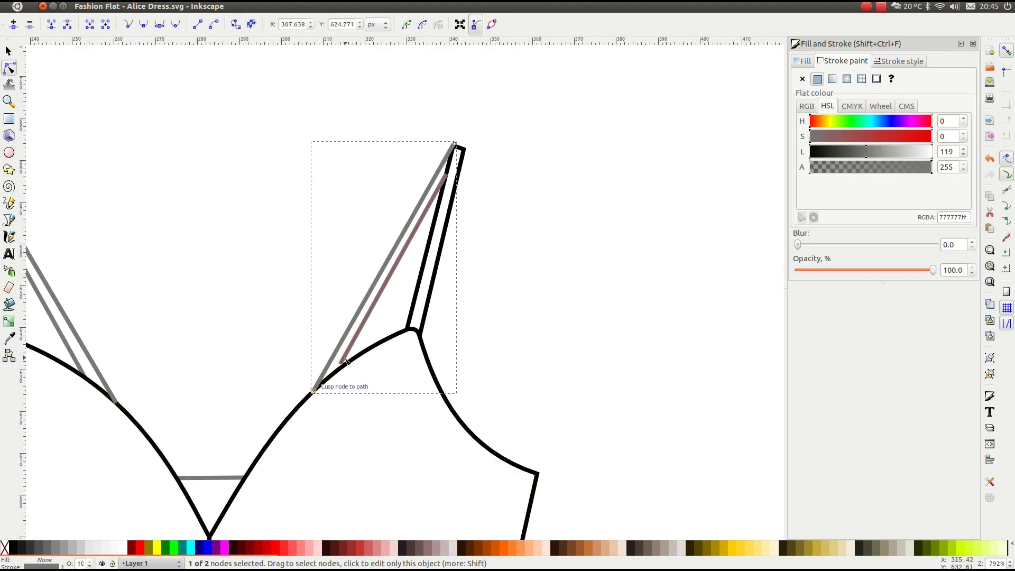
pyautogui.click(341, 362)
pyautogui.moveTo(341, 363); pyautogui.dragTo(341, 369)
pyautogui.press('s')
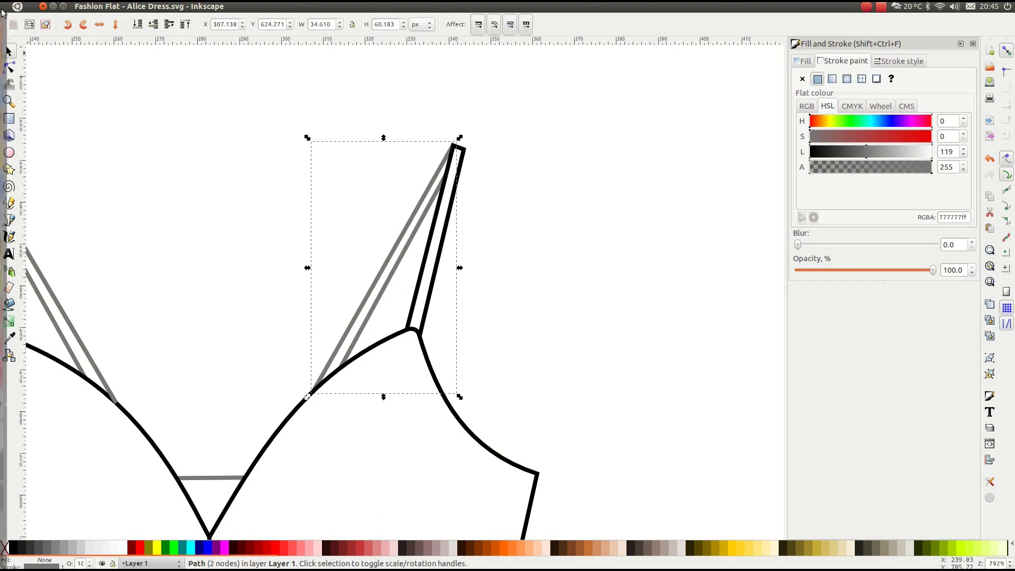
pyautogui.scroll(-1, 227, 266)
pyautogui.click(552, 282)
pyautogui.keyDown('ctrl'); pyautogui.scroll(-1, 551, 282); pyautogui.keyUp('ctrl')
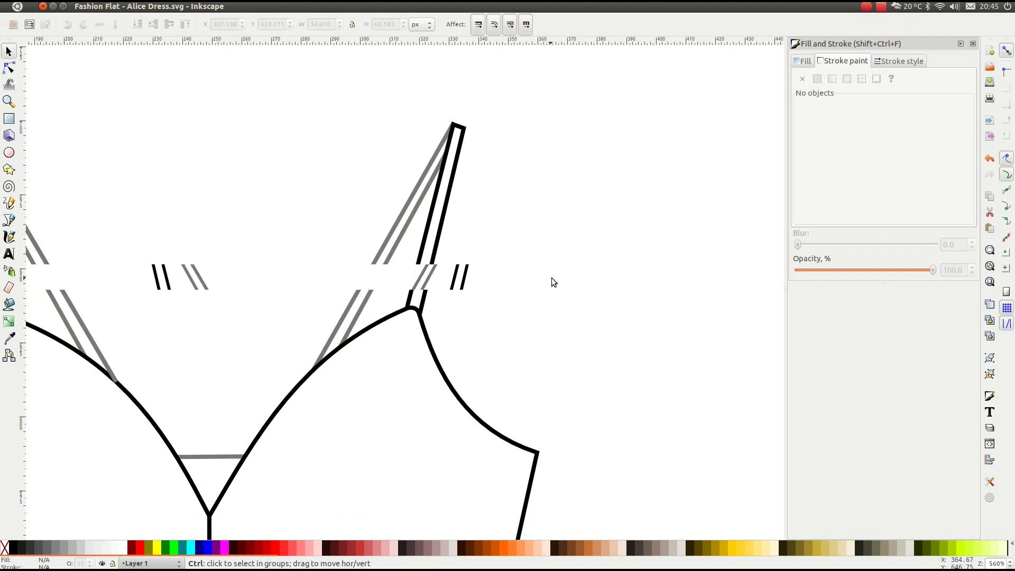
pyautogui.press('5')
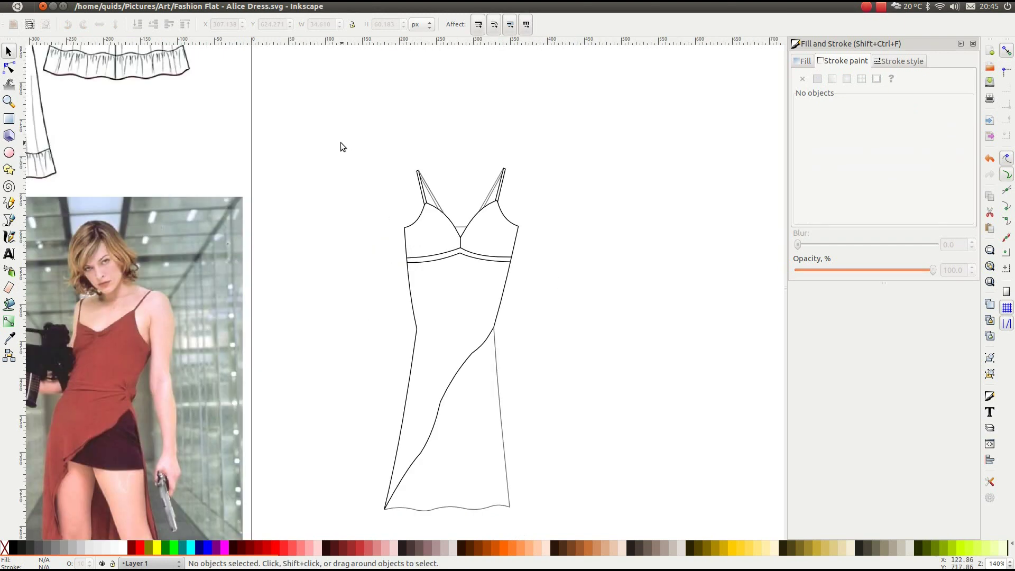
pyautogui.moveTo(339, 142)
pyautogui.mouseDown()
pyautogui.moveTo(392, 159)
pyautogui.moveTo(577, 534)
pyautogui.moveTo(557, 519)
pyautogui.mouseUp()
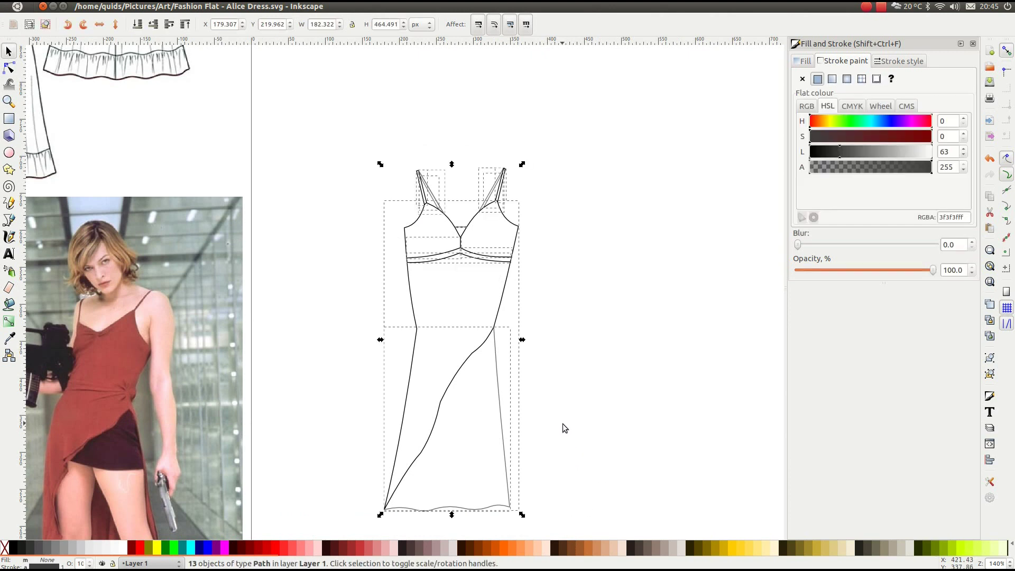
# Duplicate the selected 13-path dress and slide the copy clear to the right of the original
pyautogui.hotkey('ctrl', 'Right')
pyautogui.hotkey('ctrl', 'd')
pyautogui.press('Right')
pyautogui.press('Right')
pyautogui.press('Right')
pyautogui.press('Right')
pyautogui.press('Right')
pyautogui.press('Right')
pyautogui.press('Right')
pyautogui.press('Right')
pyautogui.press('Right')
pyautogui.press('Right')
pyautogui.press('Right')
pyautogui.press('Right')
pyautogui.press('Right')
pyautogui.press('Right')
pyautogui.press('Right')
pyautogui.press('Right')
pyautogui.press('Right')
pyautogui.press('Right')
pyautogui.press('Right')
pyautogui.press('Right')
pyautogui.press('Right')
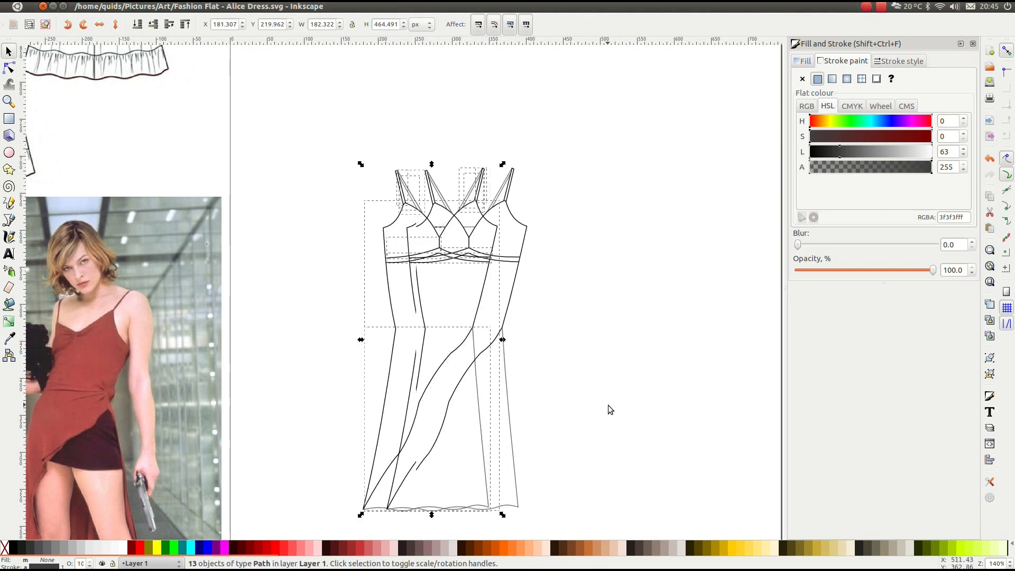
pyautogui.press('Right')
pyautogui.press('Right')
pyautogui.press('Right')
pyautogui.press('Right')
pyautogui.press('Right')
pyautogui.press('Right')
pyautogui.press('Right')
pyautogui.press('Right')
pyautogui.press('Right')
pyautogui.press('Right')
pyautogui.press('Right')
pyautogui.press('Right')
pyautogui.press('Right')
pyautogui.press('Right')
pyautogui.press('Right')
pyautogui.press('Right')
pyautogui.press('Right')
pyautogui.press('Right')
pyautogui.press('Right')
pyautogui.press('Right')
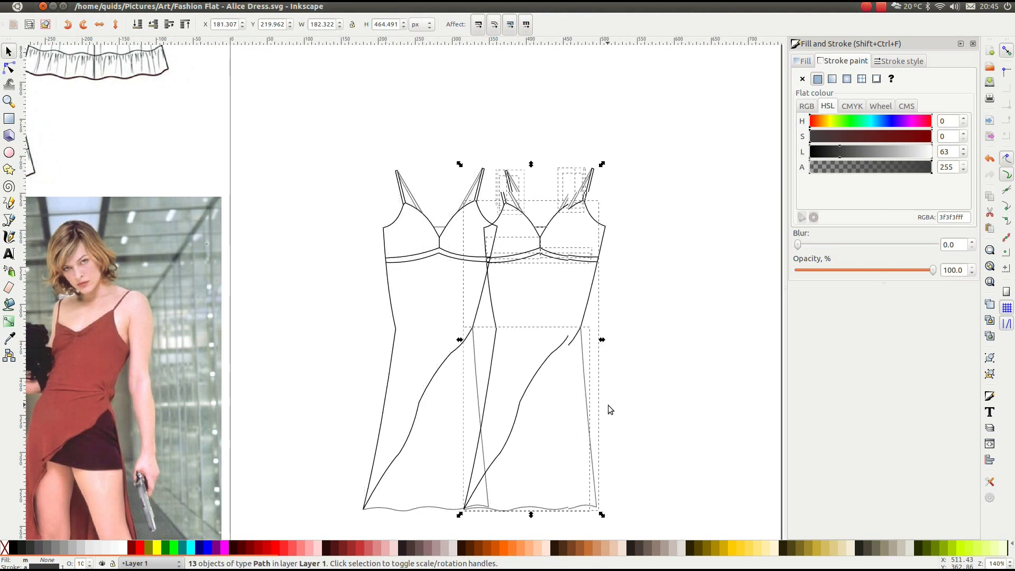
pyautogui.press('Right')
pyautogui.press('Right')
pyautogui.press('Right')
pyautogui.press('Right')
pyautogui.press('Right')
pyautogui.press('Right')
pyautogui.press('Right')
pyautogui.press('Right')
pyautogui.press('Right')
pyautogui.press('Right')
pyautogui.press('Right')
pyautogui.press('Right')
pyautogui.press('Right')
pyautogui.press('Right')
pyautogui.press('Right')
pyautogui.press('Right')
pyautogui.press('Right')
pyautogui.press('Right')
pyautogui.press('Right')
pyautogui.press('Right')
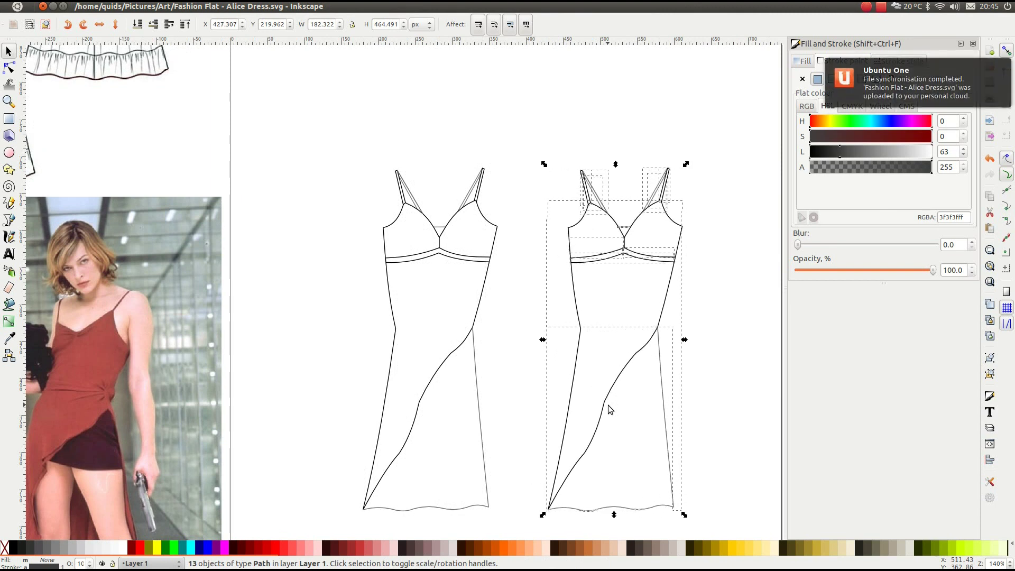
pyautogui.click(746, 360)
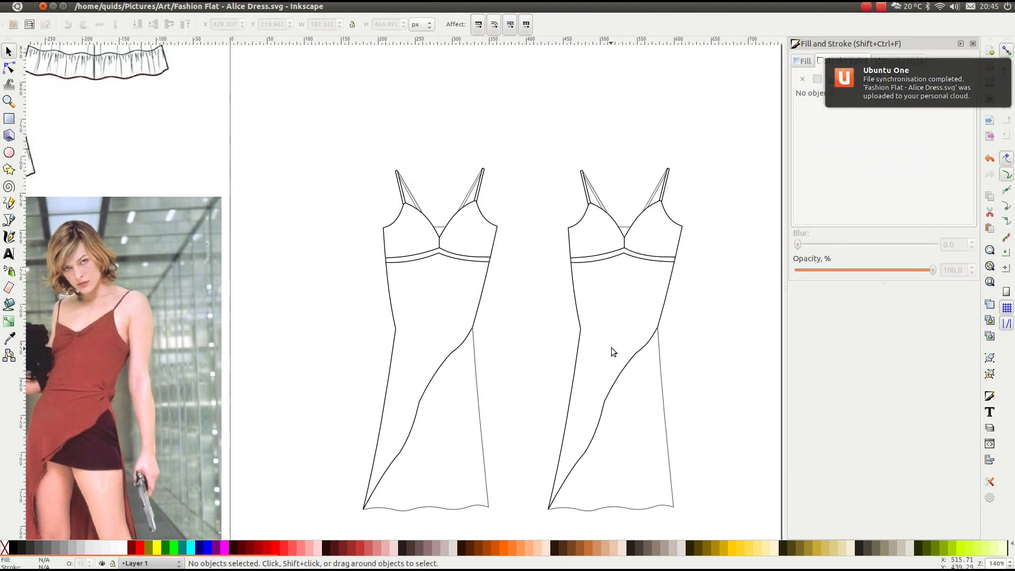
pyautogui.scroll(2, 612, 347)
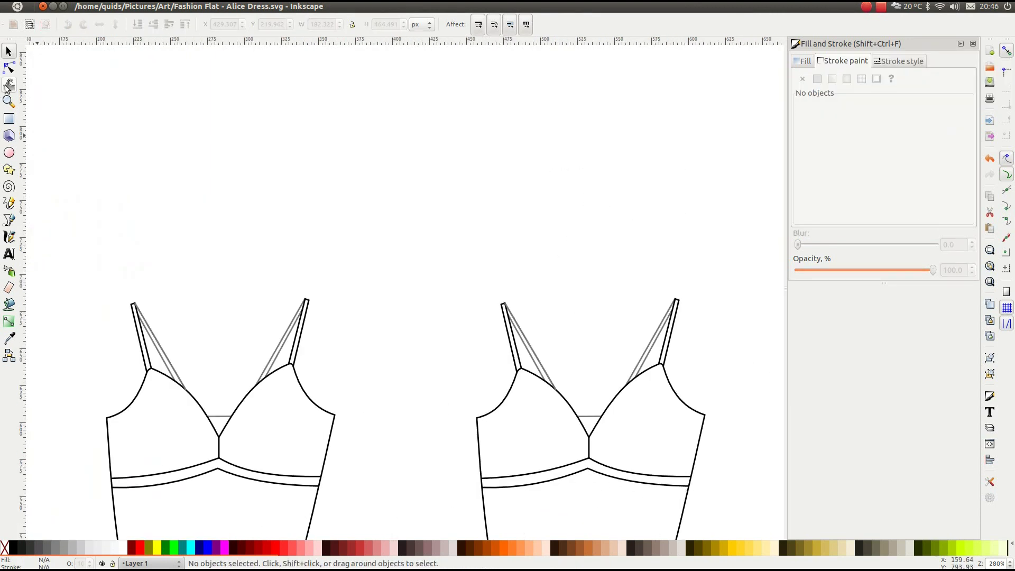
pyautogui.scroll(-20, 446, 257)
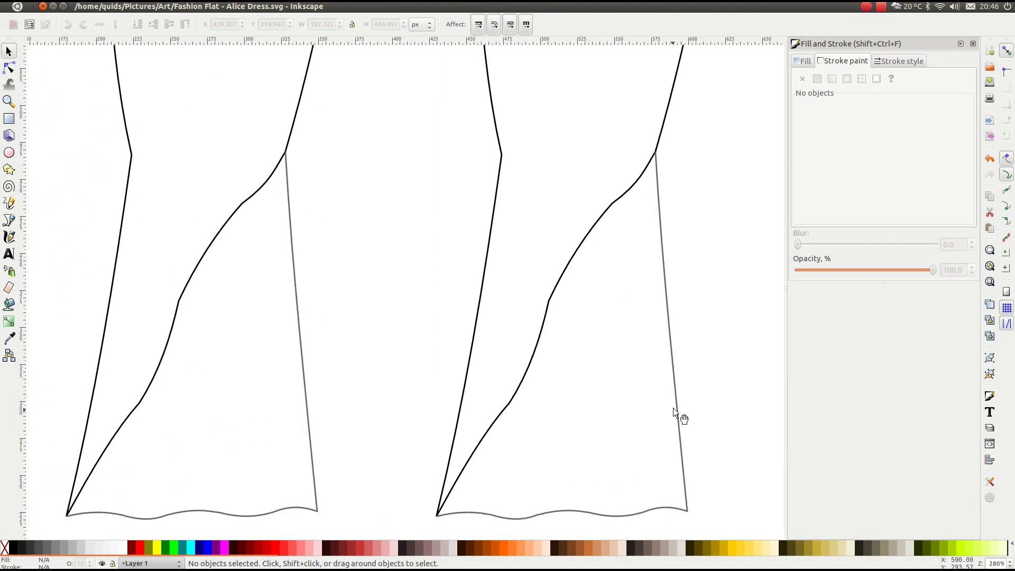
# Give the copied dress's skirt a black outline
pyautogui.click(676, 415)
pyautogui.scroll(-2, 659, 366)
pyautogui.scroll(5, 639, 327)
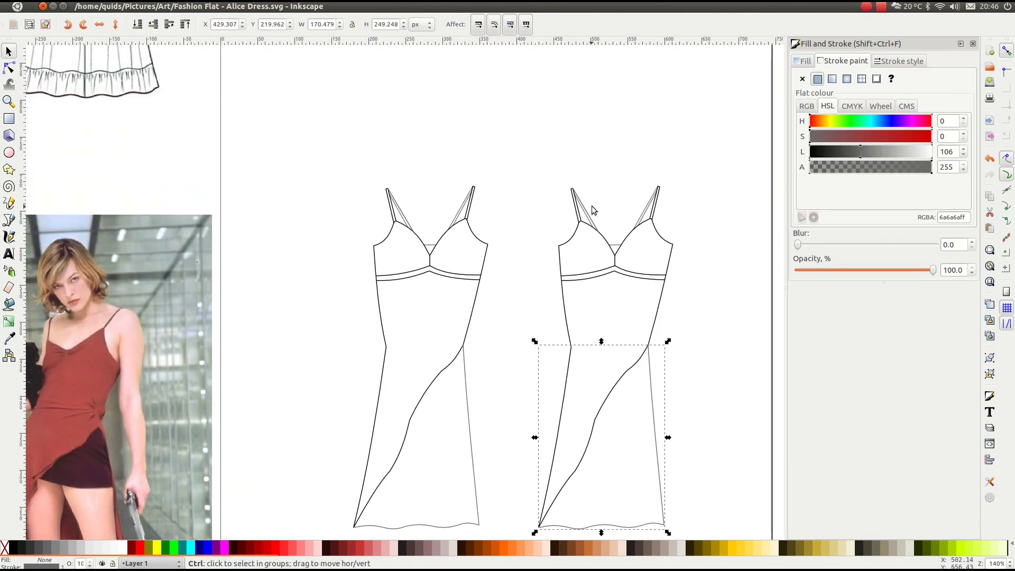
pyautogui.hotkey('ctrl', 'shift', 'v')
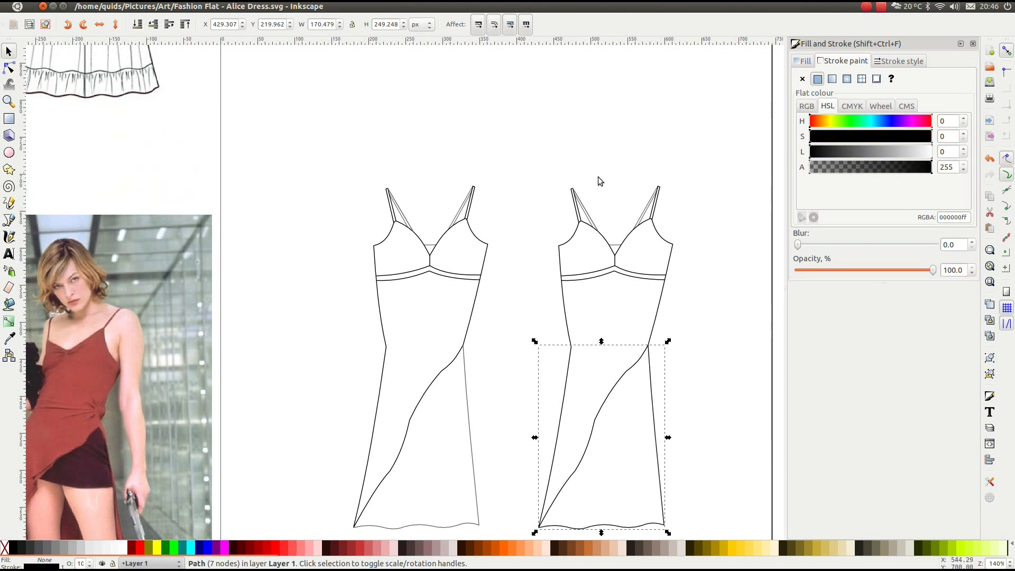
# Delete the nodes along the copied skirt's diagonal drape curve
pyautogui.click(9, 67)
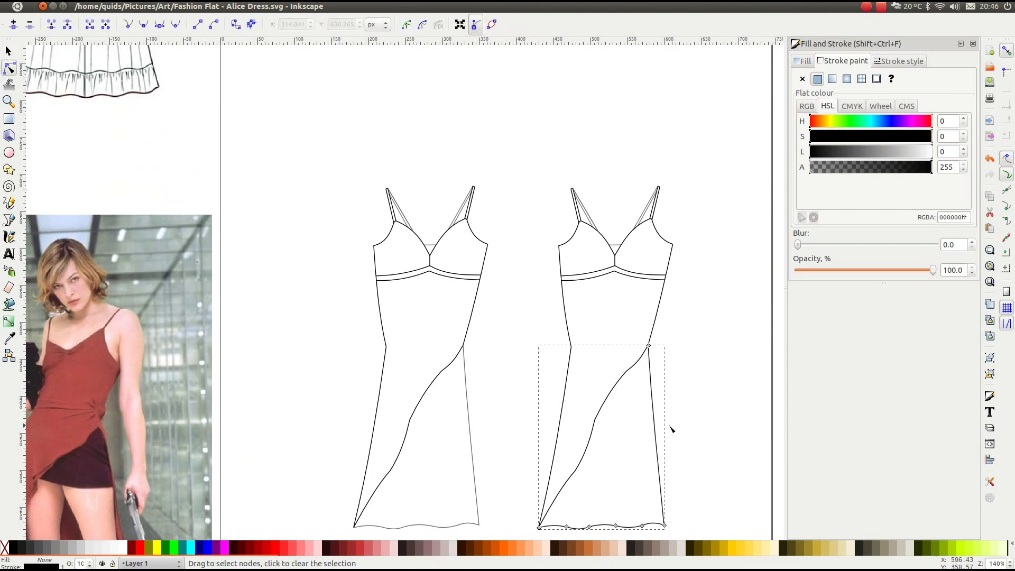
pyautogui.scroll(1, 638, 426)
pyautogui.scroll(-7, 638, 426)
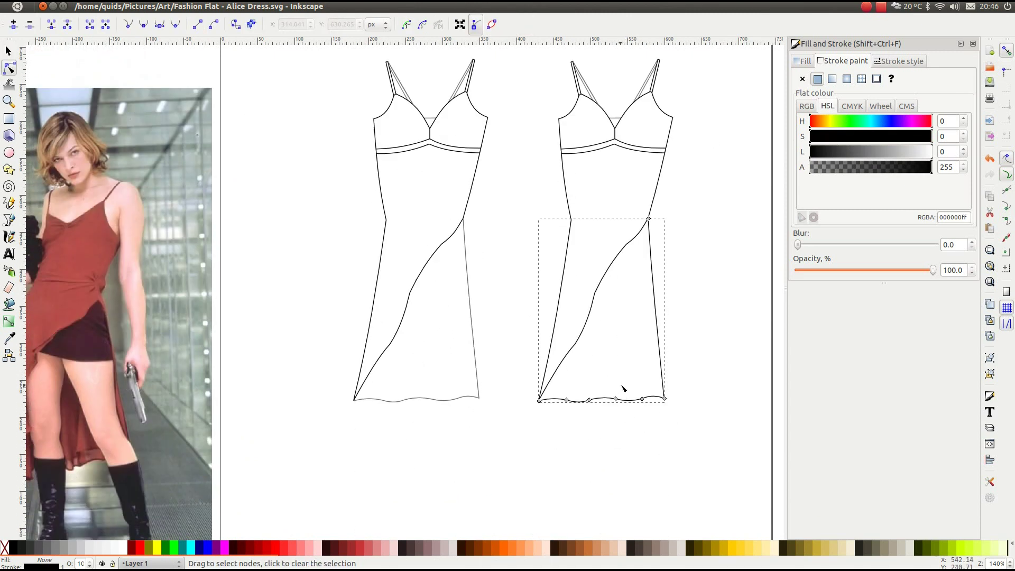
pyautogui.scroll(1, 604, 342)
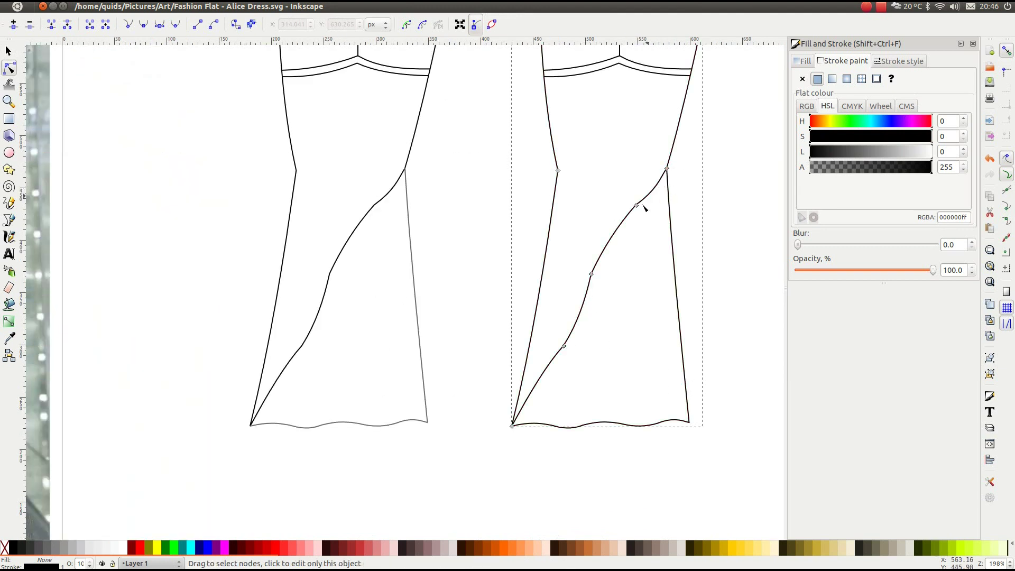
pyautogui.click(563, 348)
pyautogui.press('Delete')
pyautogui.click(591, 275)
pyautogui.press('Delete')
pyautogui.click(636, 206)
pyautogui.press('Delete')
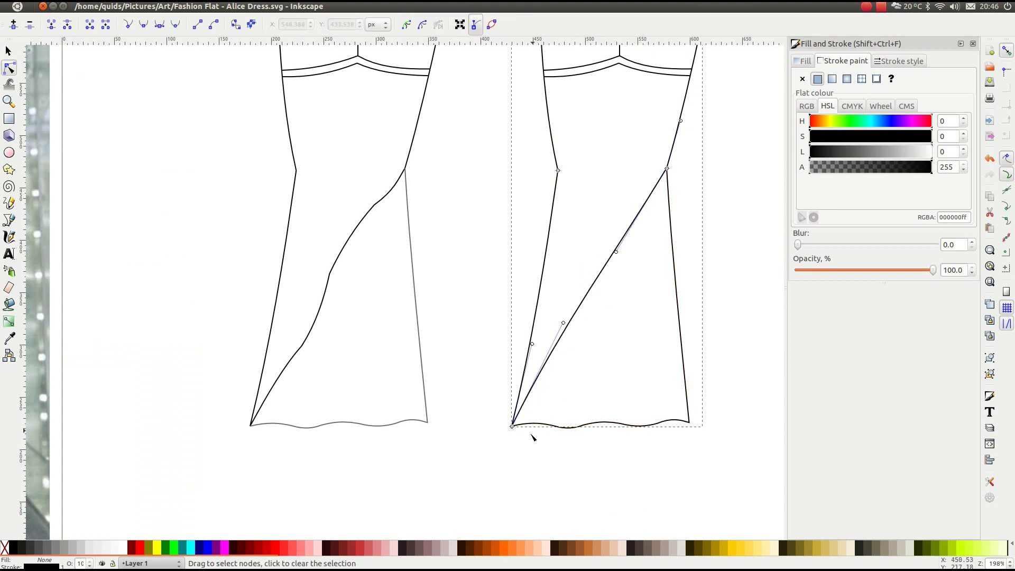
# Break the skirt path at the bottom-left hem corner and delete the leftover diagonal segment
pyautogui.scroll(2, 525, 429)
pyautogui.scroll(3, 525, 429)
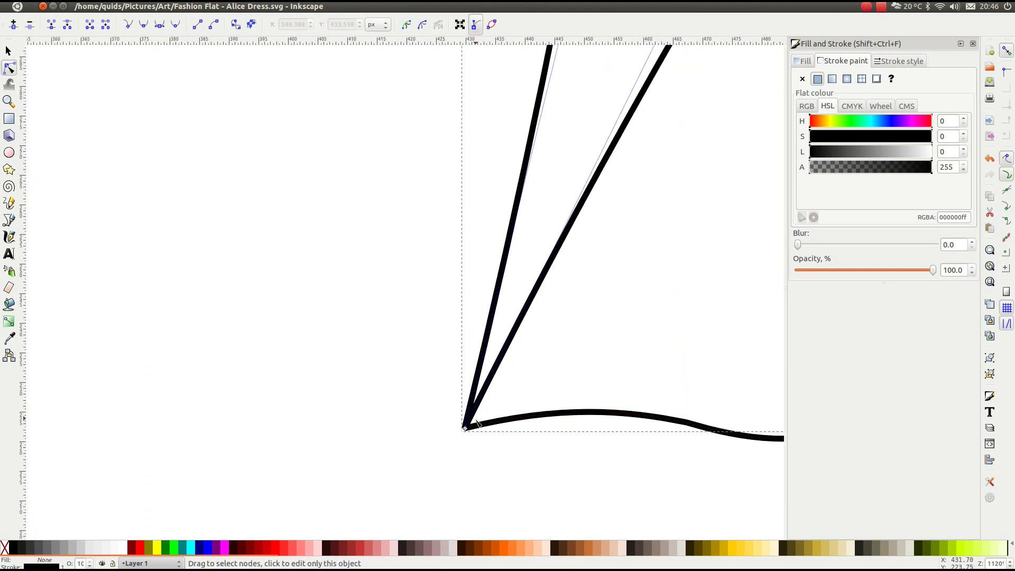
pyautogui.click(465, 427)
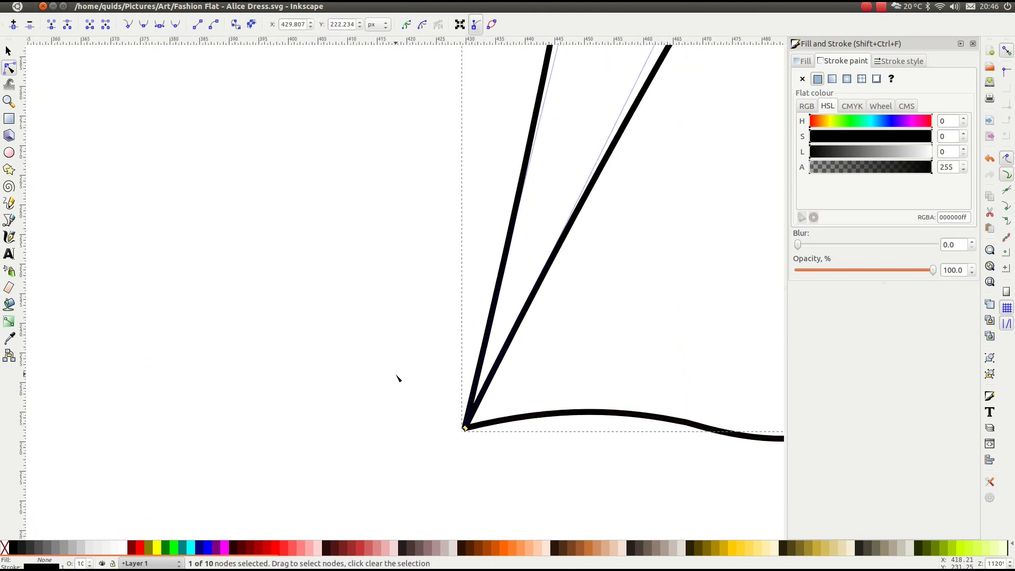
pyautogui.click(68, 28)
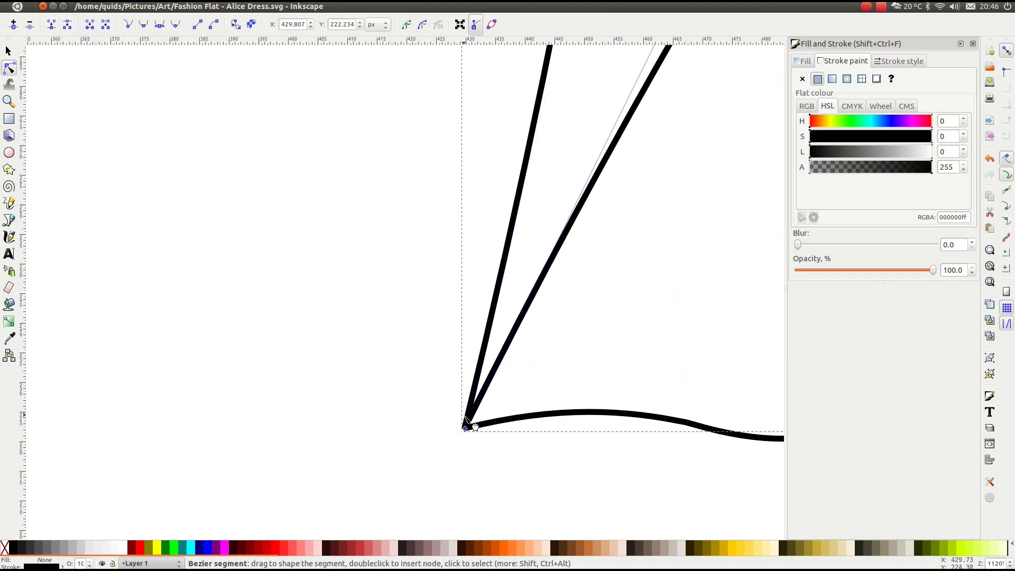
pyautogui.moveTo(465, 428); pyautogui.dragTo(603, 347)
pyautogui.scroll(-2, 659, 287)
pyautogui.scroll(-3, 659, 287)
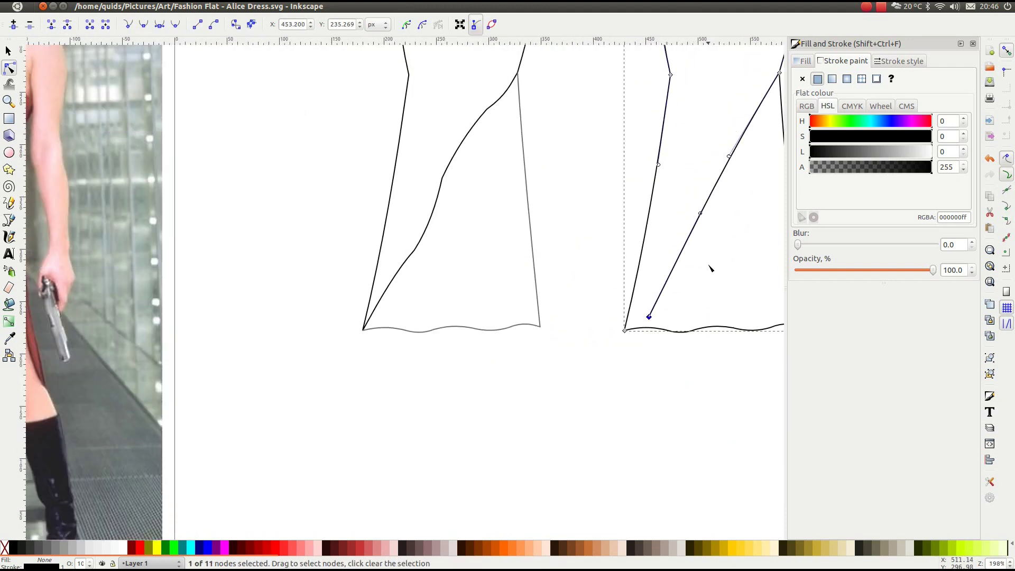
pyautogui.hscroll(3, 667, 313)
pyautogui.press('Delete')
pyautogui.scroll(6, 670, 167)
pyautogui.click(722, 254)
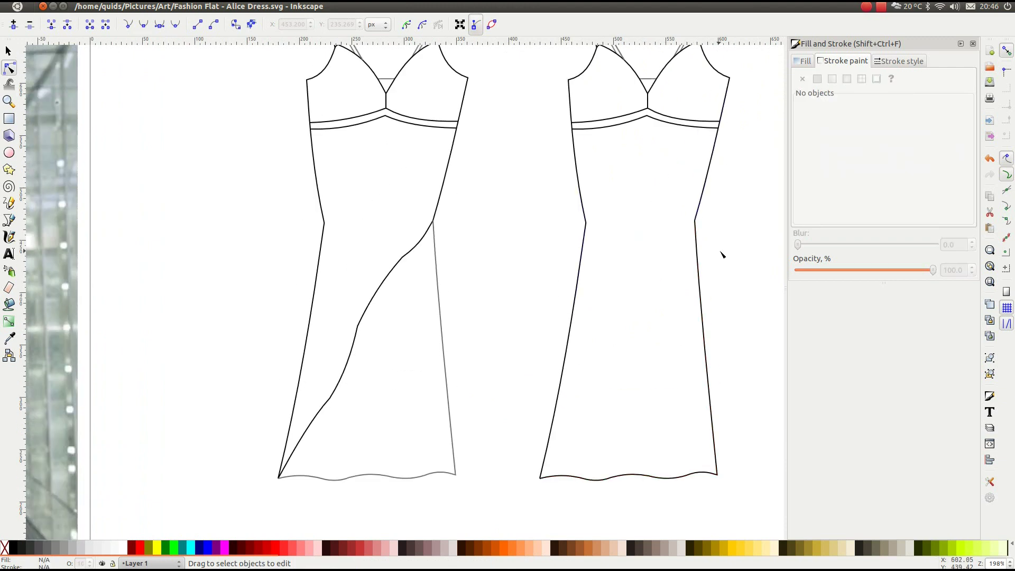
pyautogui.scroll(2, 664, 272)
pyautogui.scroll(-4, 675, 265)
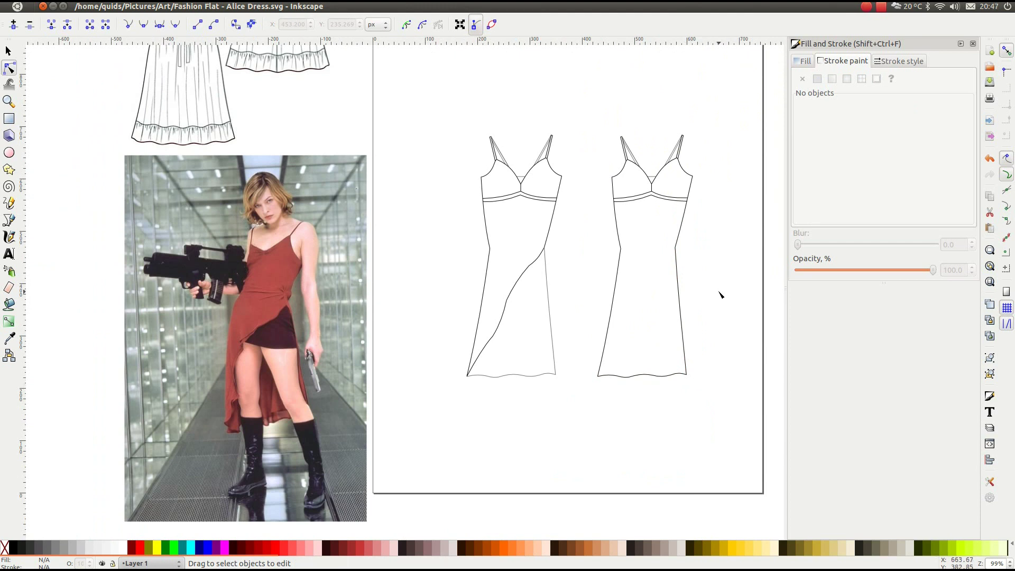
# Draw a straight back-edge line across the bodice between its left and right side points
pyautogui.press('b')
pyautogui.scroll(8, 682, 213)
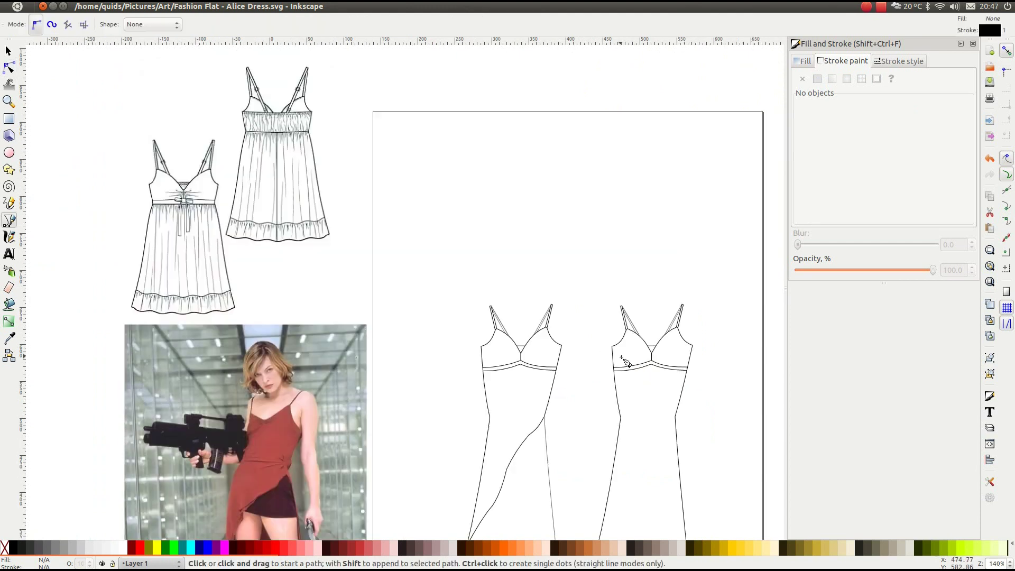
pyautogui.scroll(2, 616, 356)
pyautogui.scroll(2, 706, 333)
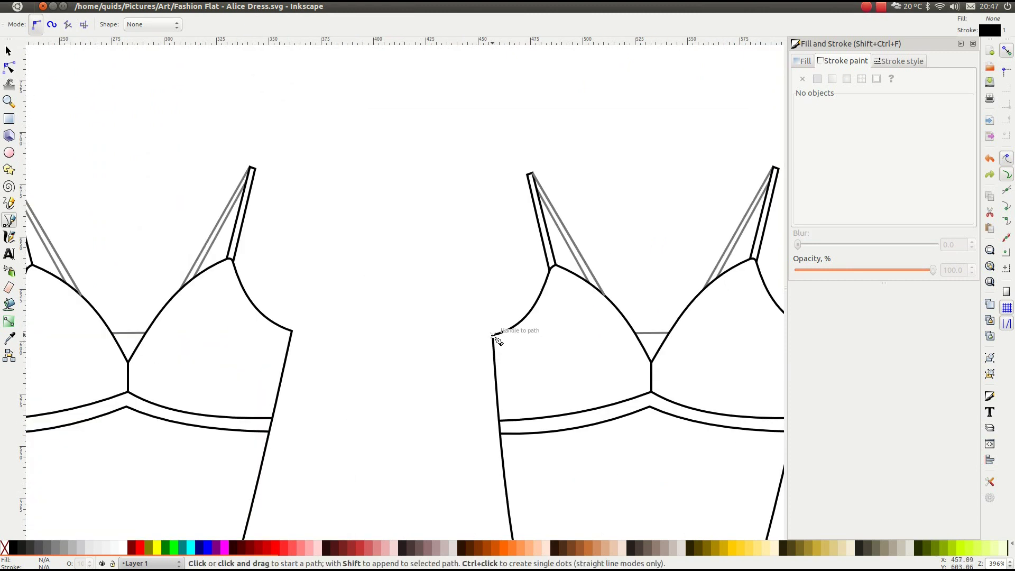
pyautogui.click(492, 335)
pyautogui.hscroll(6, 729, 344)
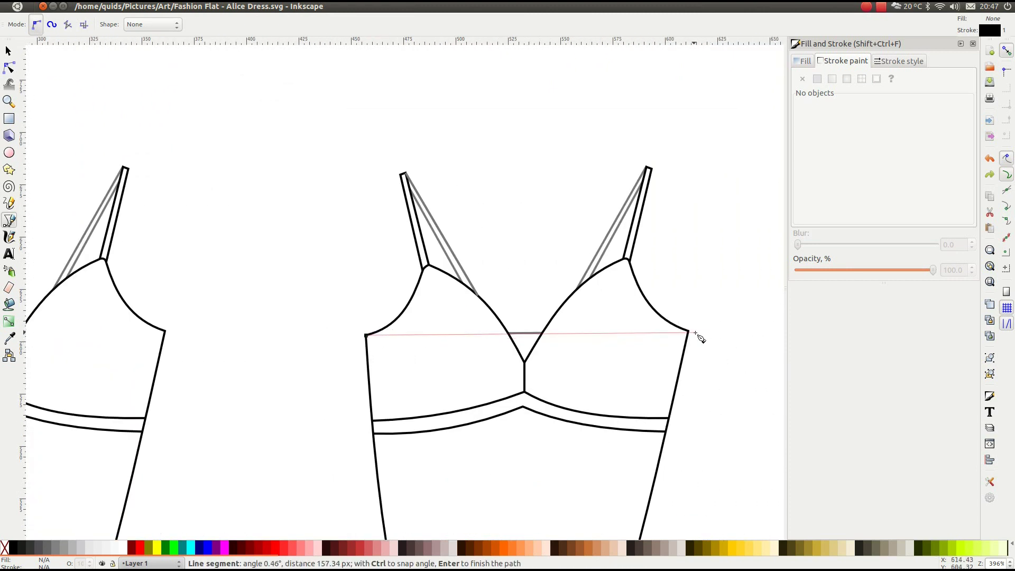
pyautogui.click(689, 332)
pyautogui.press('n')
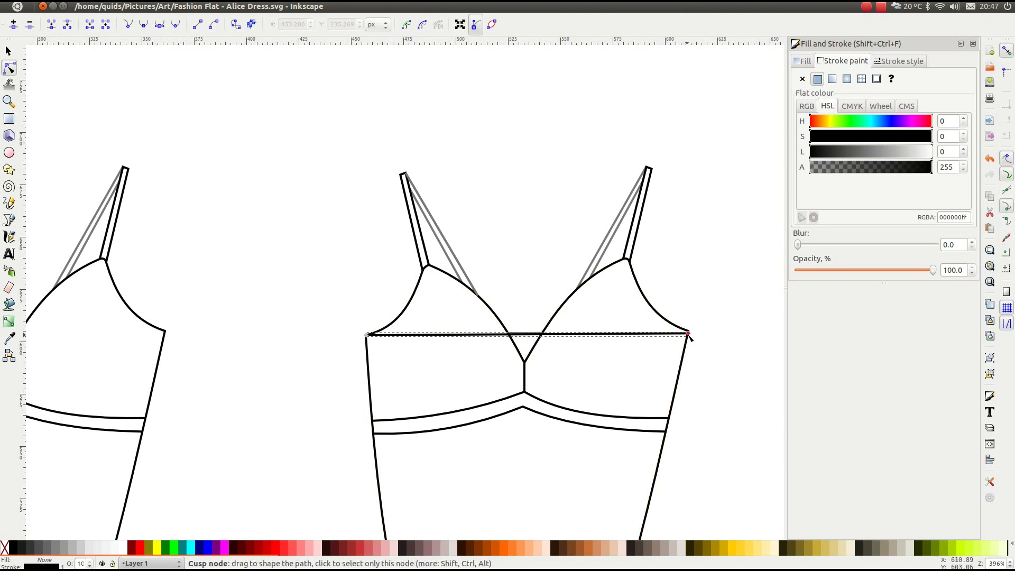
pyautogui.moveTo(689, 334); pyautogui.dragTo(689, 332)
pyautogui.click(717, 336)
# Delete the curved waistband lines from the right-hand back-view dress
pyautogui.press('-')
pyautogui.press('-')
pyautogui.press('-')
pyautogui.press('-')
pyautogui.scroll(1, 70, 228)
pyautogui.click(10, 51)
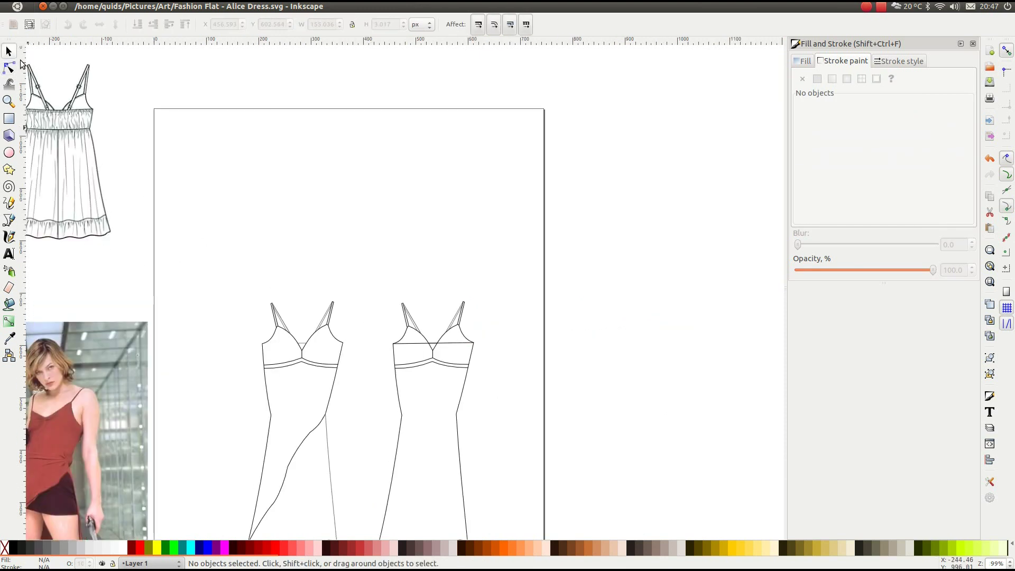
pyautogui.click(450, 366)
pyautogui.click(452, 369)
pyautogui.click(442, 366)
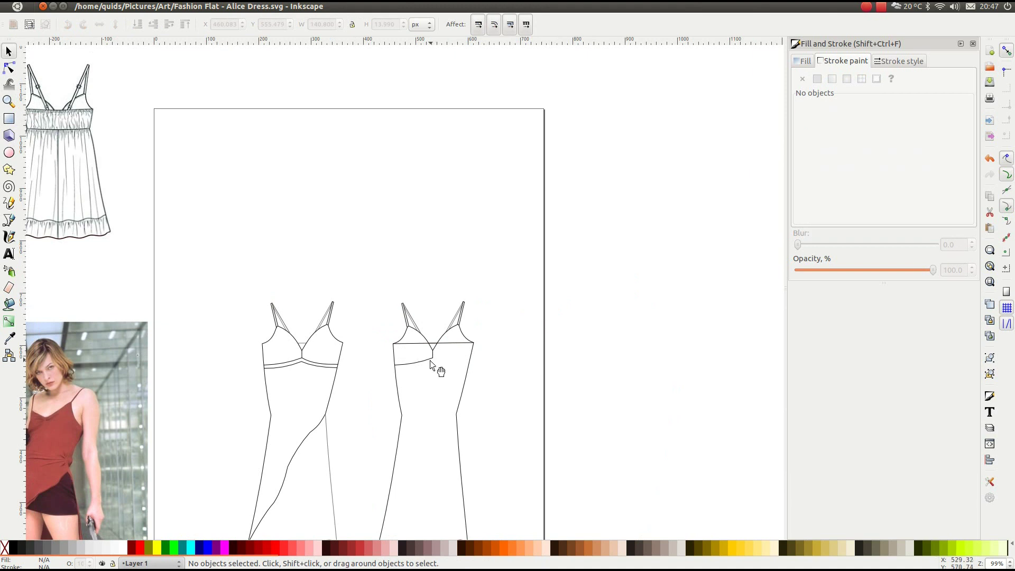
pyautogui.click(429, 362)
pyautogui.press('Delete')
pyautogui.click(10, 67)
pyautogui.scroll(4, 433, 355)
pyautogui.scroll(2, 420, 358)
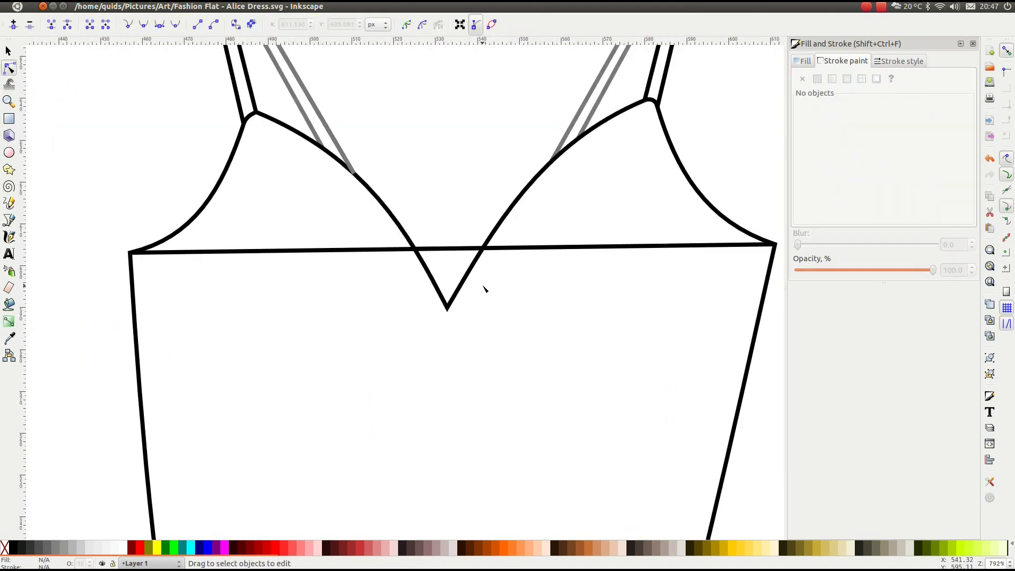
# Add nodes at both neckline crossings, delete the V's bottom node and straighten the segment
pyautogui.click(501, 246)
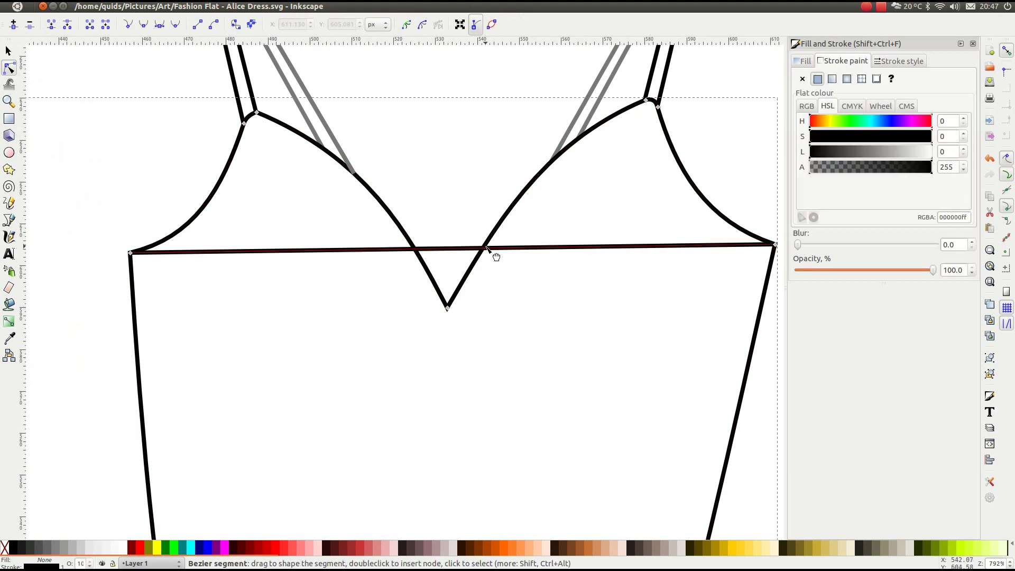
pyautogui.doubleClick(417, 251)
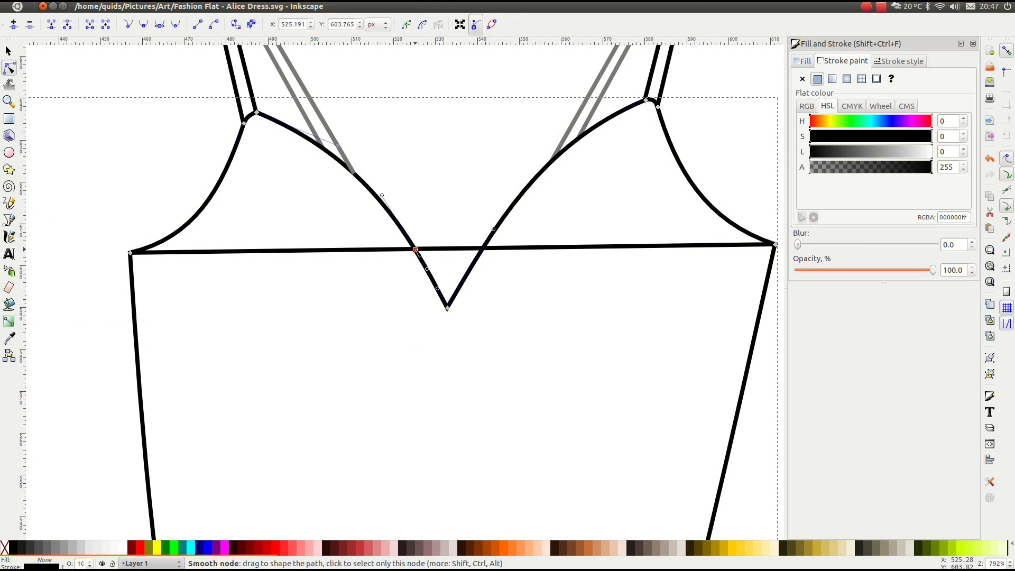
pyautogui.click(484, 252)
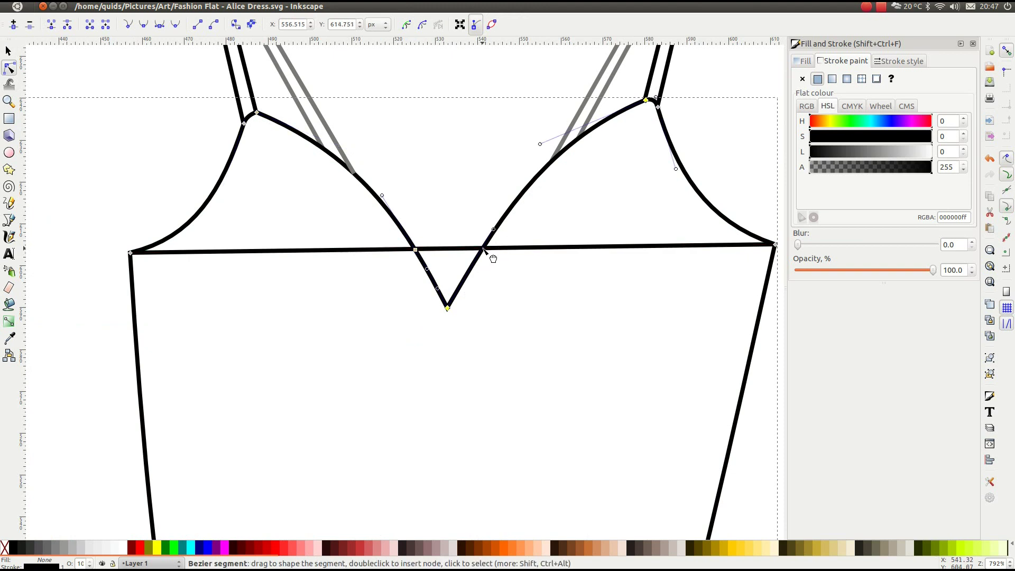
pyautogui.doubleClick(482, 249)
pyautogui.click(447, 309)
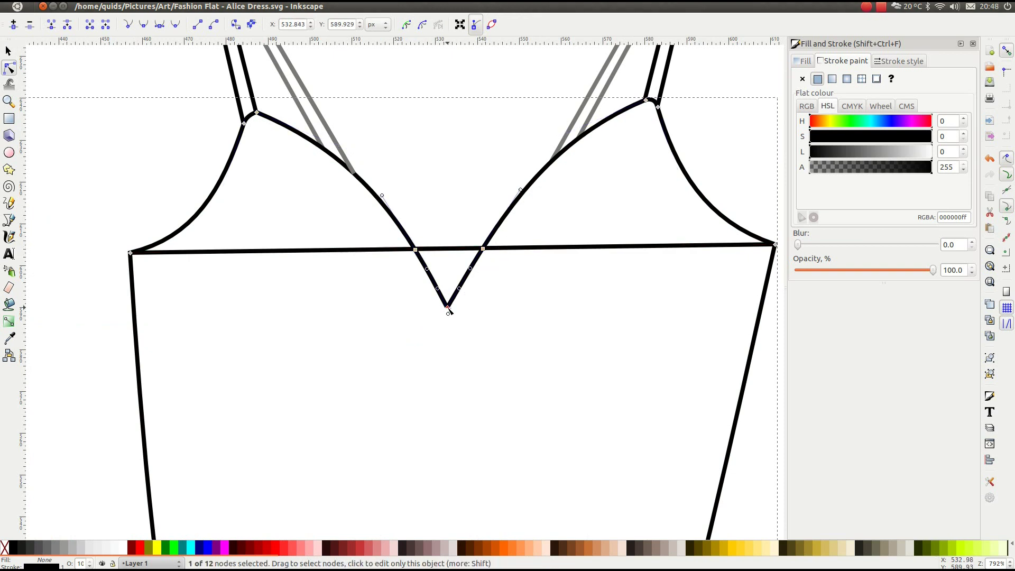
pyautogui.press('Delete')
pyautogui.moveTo(450, 310); pyautogui.dragTo(453, 303)
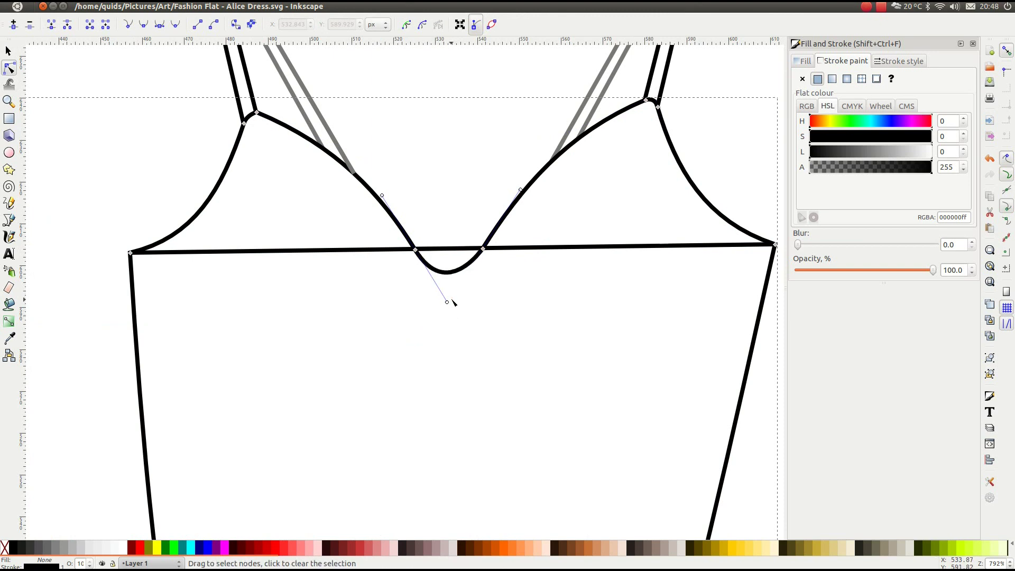
pyautogui.keyDown('ctrl'); pyautogui.click(448, 304); pyautogui.keyUp('ctrl')
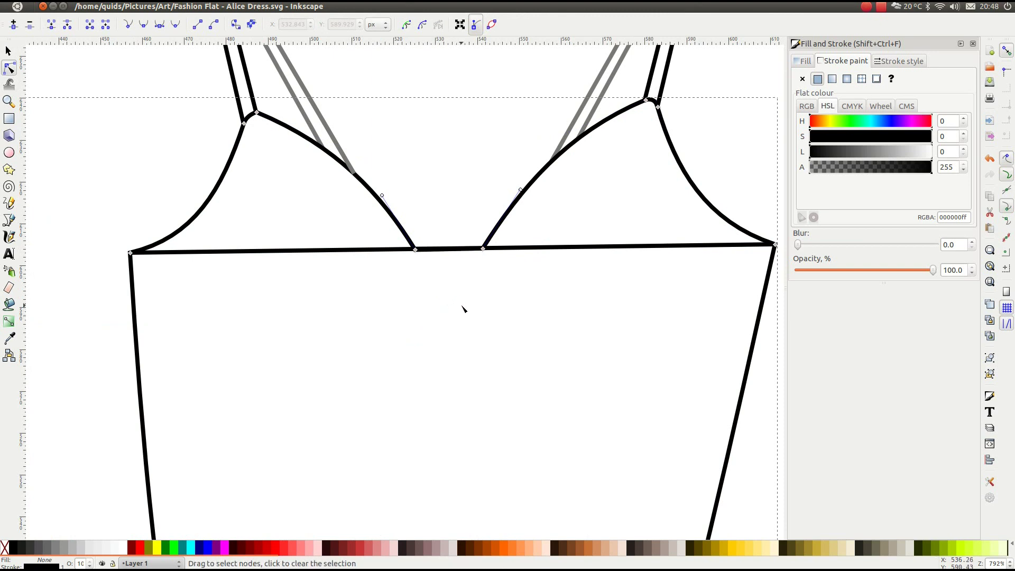
pyautogui.click(463, 309)
# Check the bodice top edge's right cup junction node, undoing an accidental move
pyautogui.scroll(1, 480, 265)
pyautogui.scroll(1, 483, 263)
pyautogui.click(486, 241)
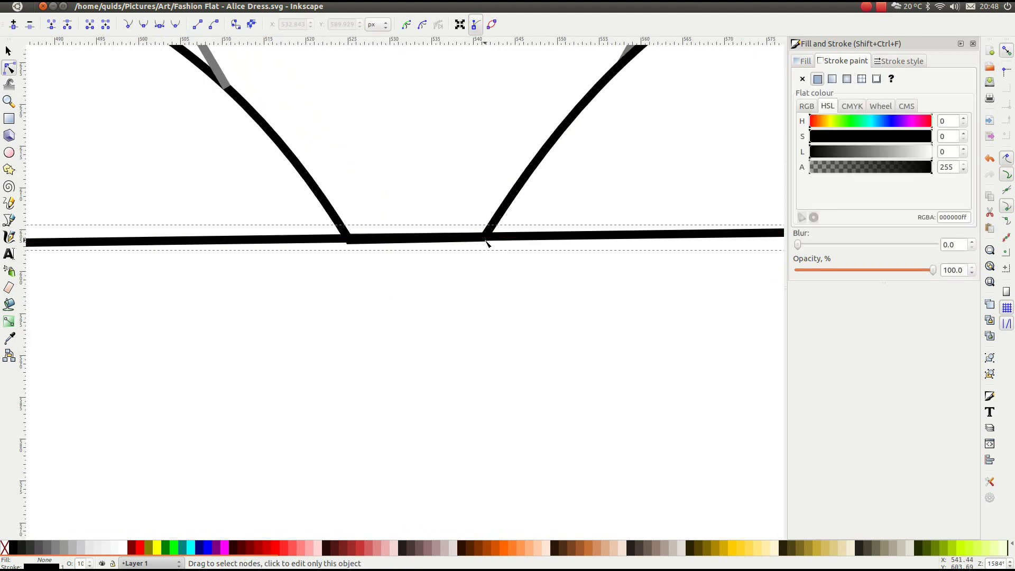
pyautogui.click(419, 244)
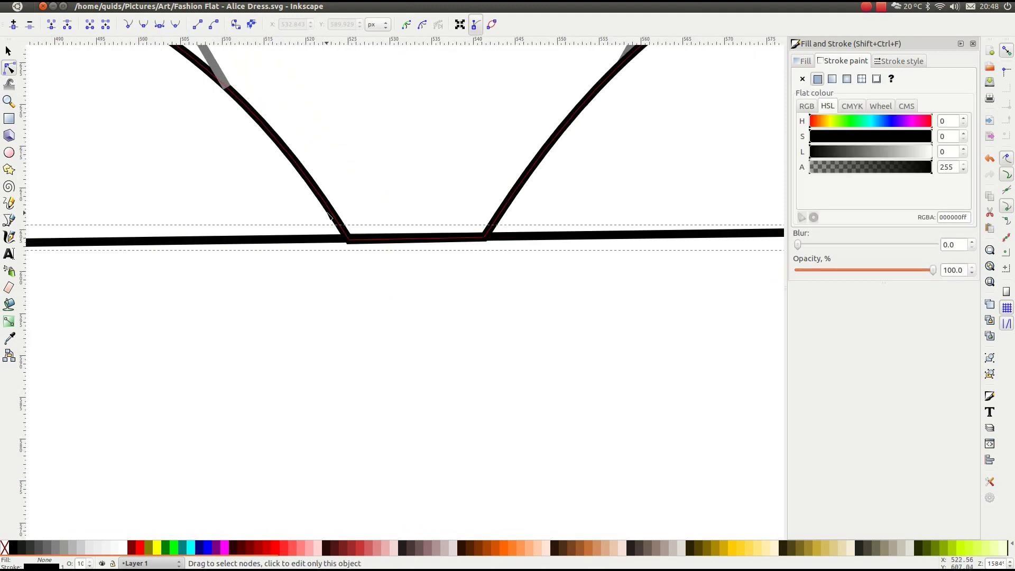
pyautogui.click(484, 238)
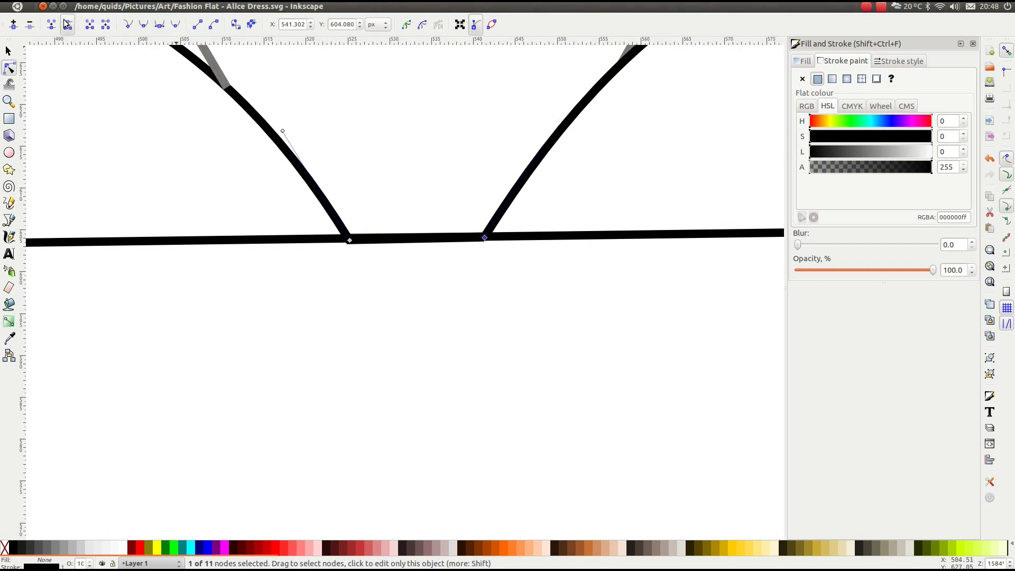
pyautogui.moveTo(484, 237); pyautogui.dragTo(455, 317)
pyautogui.hotkey('ctrl', 'z')
pyautogui.click(433, 315)
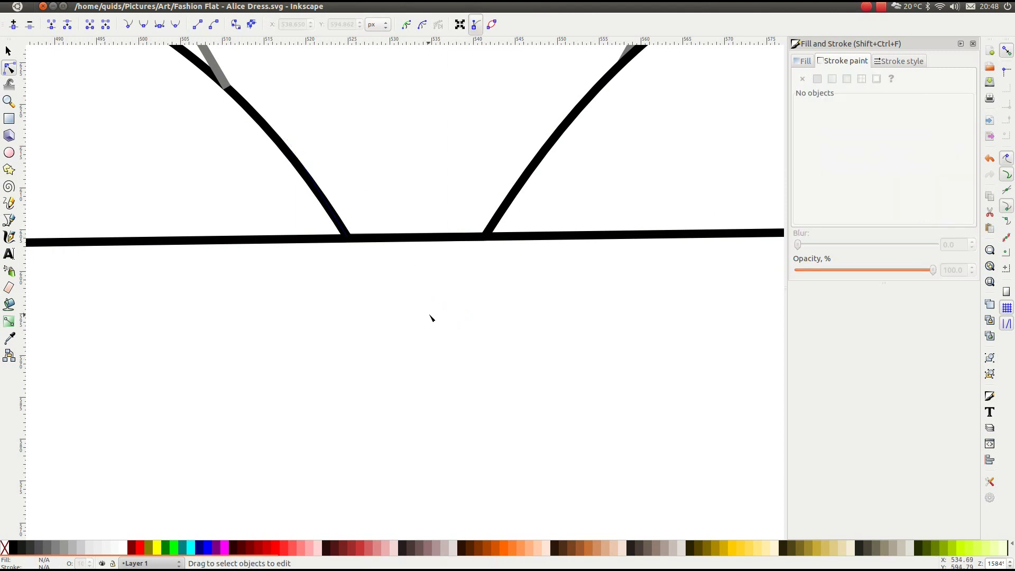
pyautogui.keyDown('ctrl'); pyautogui.scroll(-6, 437, 323); pyautogui.keyUp('ctrl')
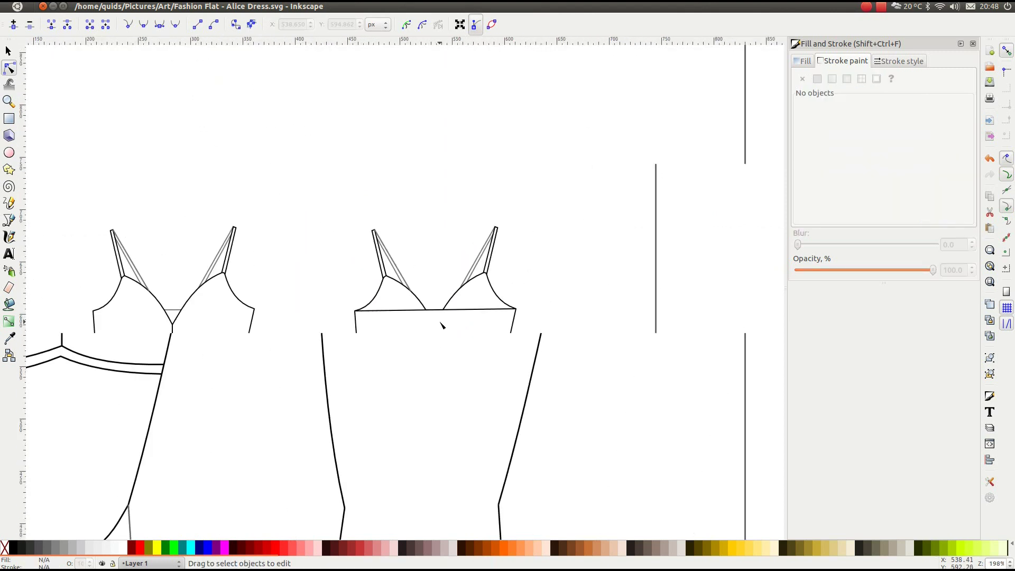
# Extend the lower ends of all four grey strap lines down onto the bodice edge
pyautogui.keyDown('ctrl'); pyautogui.scroll(-2, 441, 324); pyautogui.keyUp('ctrl')
pyautogui.keyDown('ctrl'); pyautogui.scroll(5, 571, 373); pyautogui.keyUp('ctrl')
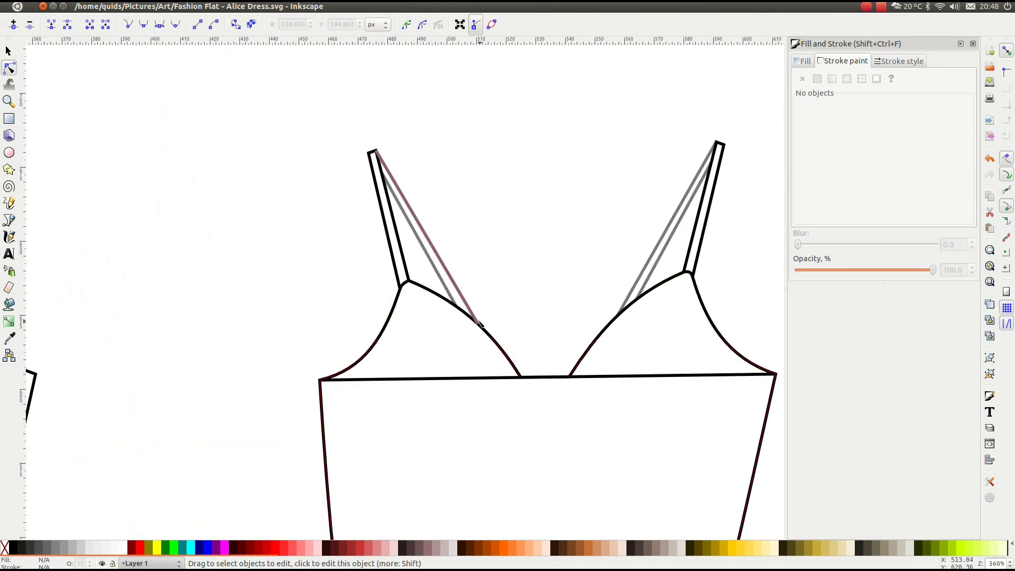
pyautogui.click(462, 308)
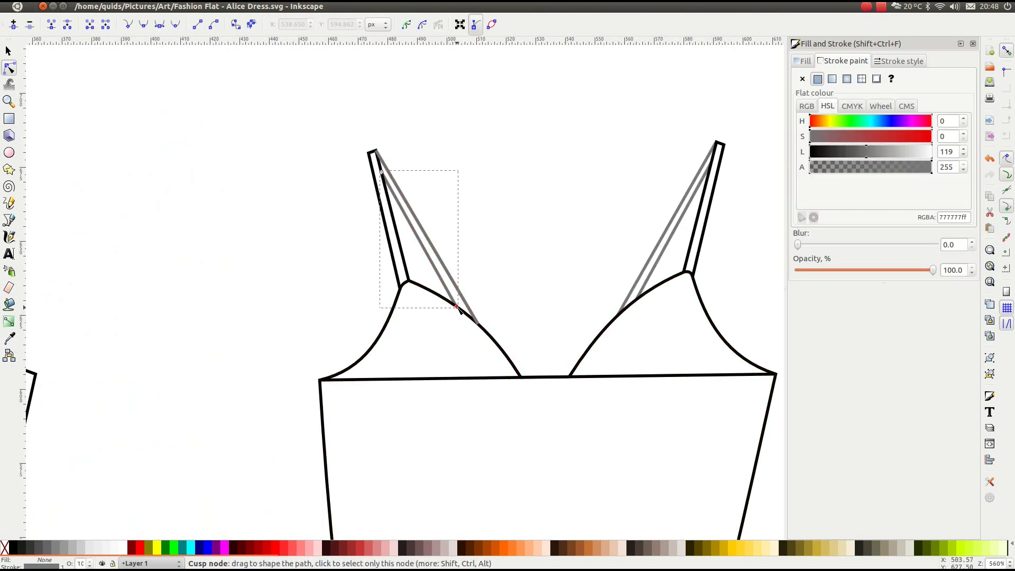
pyautogui.moveTo(463, 311); pyautogui.dragTo(495, 378)
pyautogui.click(474, 316)
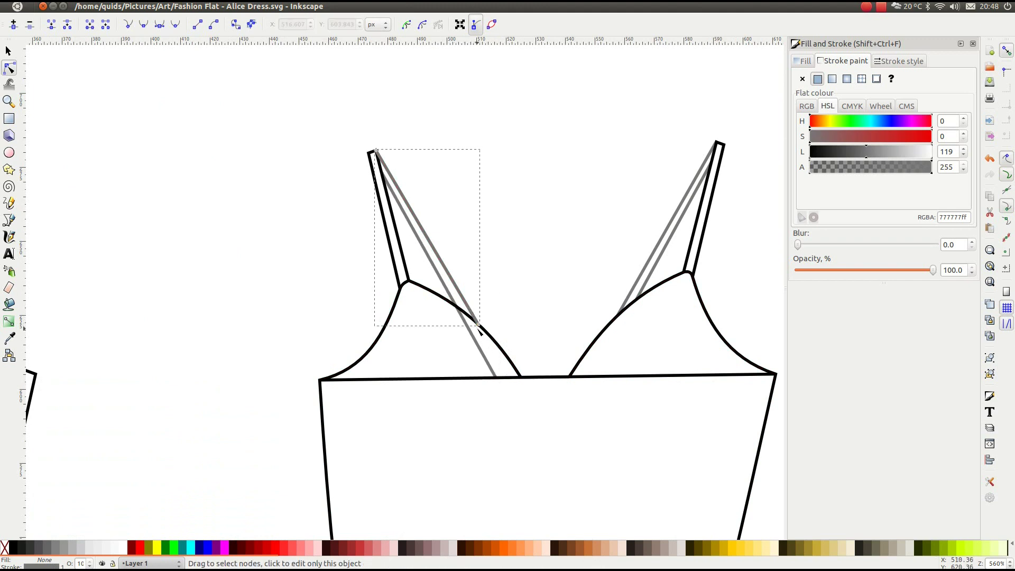
pyautogui.moveTo(484, 336); pyautogui.dragTo(508, 378)
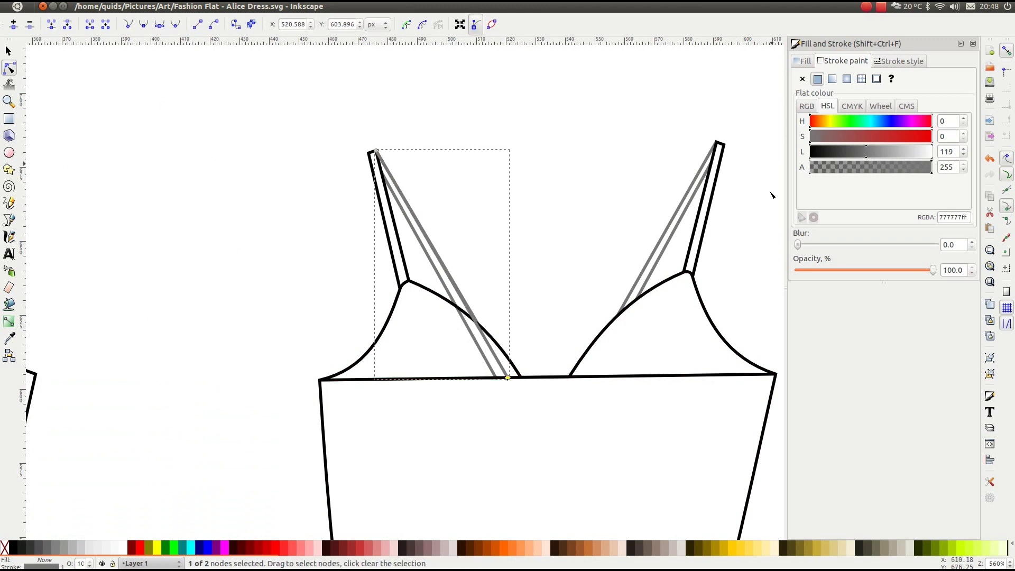
pyautogui.click(616, 316)
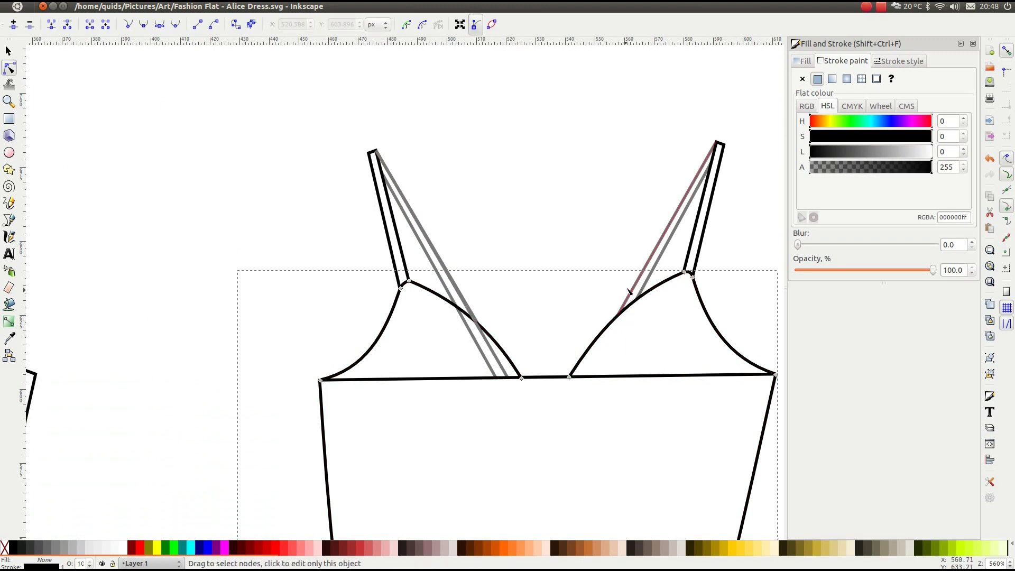
pyautogui.click(641, 278)
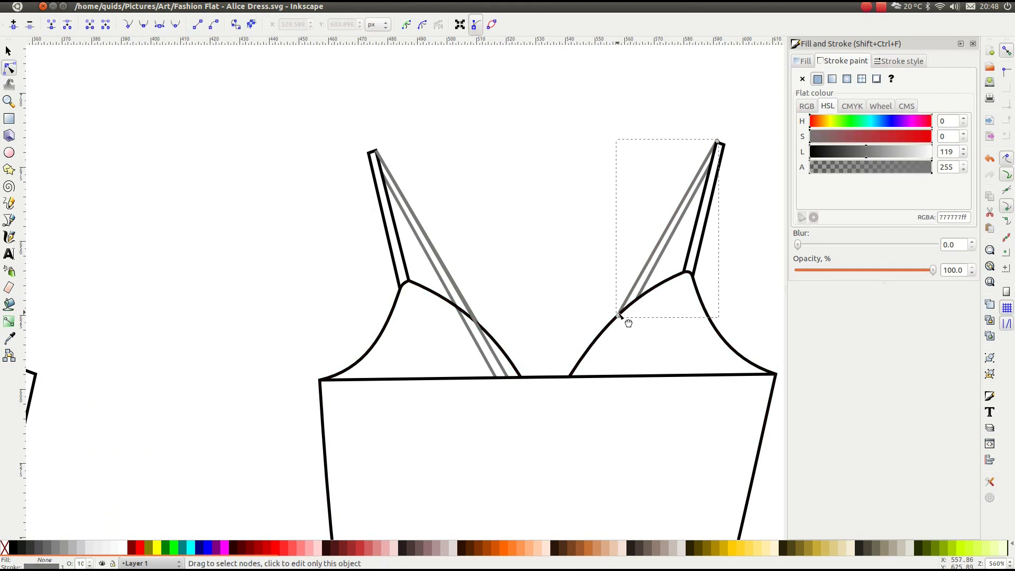
pyautogui.moveTo(620, 315); pyautogui.dragTo(582, 376)
pyautogui.click(650, 280)
pyautogui.moveTo(638, 300); pyautogui.dragTo(595, 376)
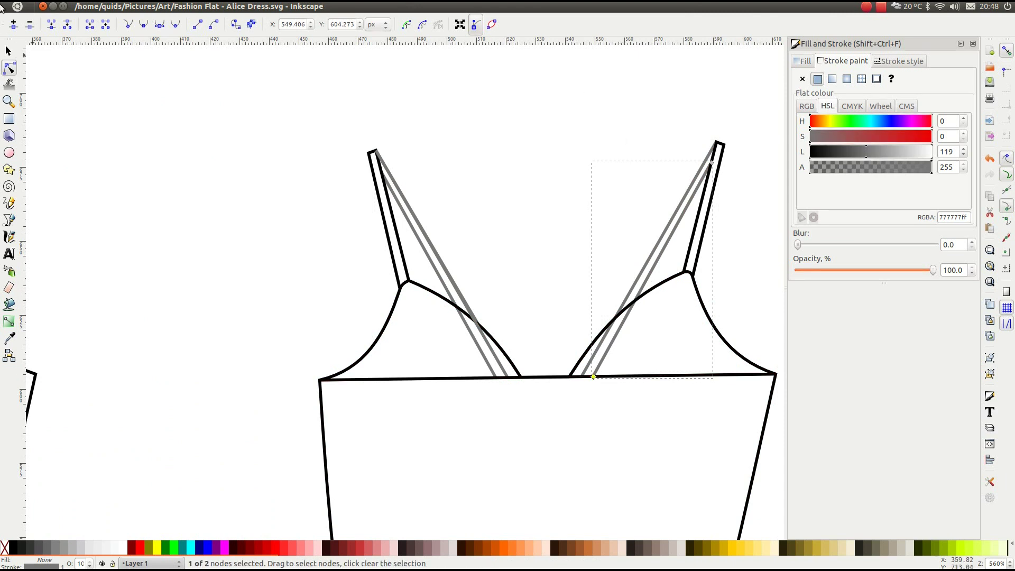
# Turn the four strap lines black (000000ff) by setting their stroke lightness to 0
pyautogui.click(8, 53)
pyautogui.click(436, 254)
pyautogui.keyDown('shift'); pyautogui.click(436, 254); pyautogui.keyUp('shift')
pyautogui.keyDown('shift'); pyautogui.click(660, 259); pyautogui.keyUp('shift')
pyautogui.moveTo(863, 160); pyautogui.dragTo(791, 158)
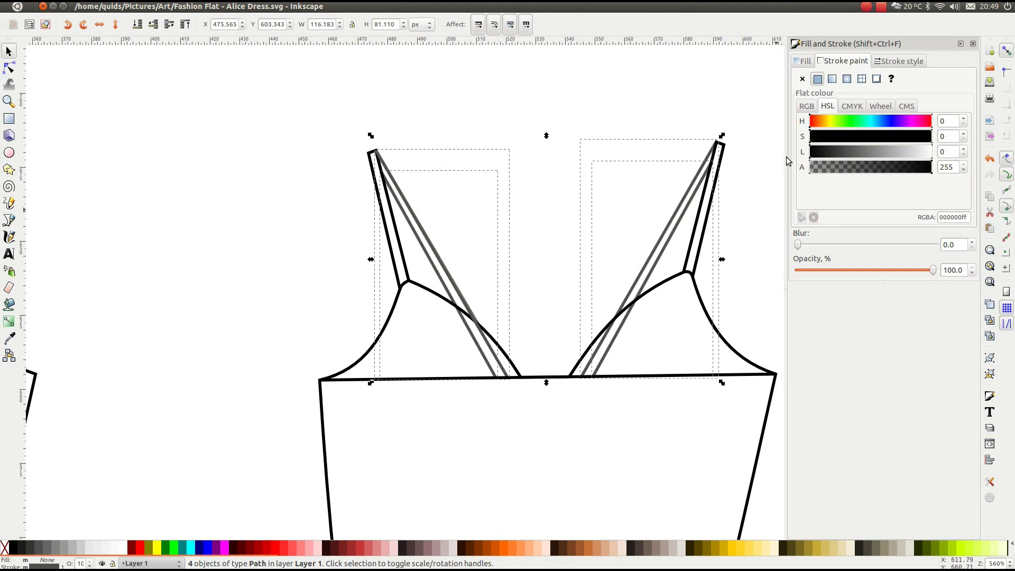
pyautogui.click(74, 55)
pyautogui.scroll(3, 451, 421)
pyautogui.hscroll(4, 451, 420)
pyautogui.scroll(1, 446, 415)
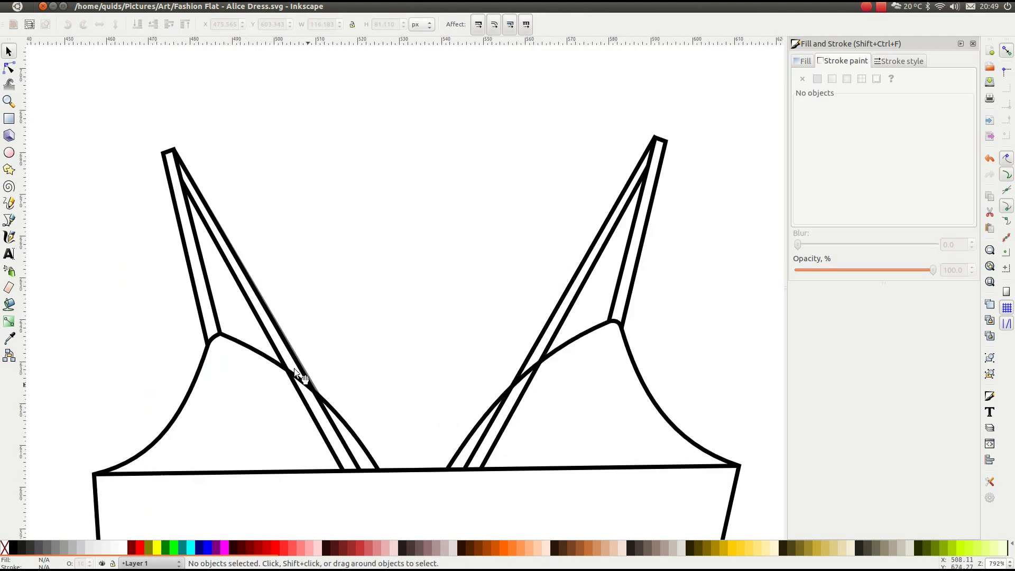
pyautogui.click(9, 68)
# Add a node where the strap crosses the left cup outline, undoing a failed reshape
pyautogui.click(313, 392)
pyautogui.scroll(2, 322, 404)
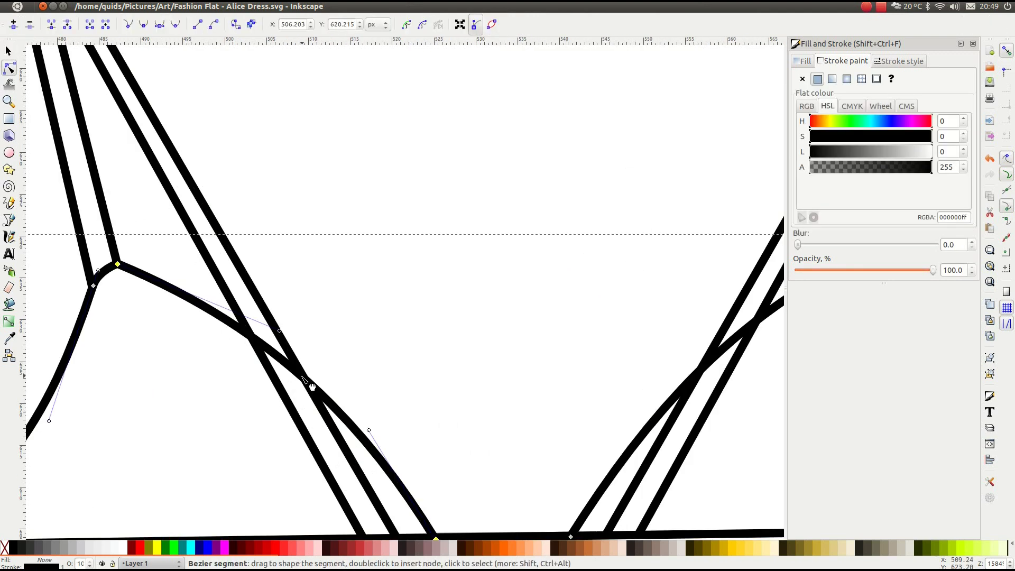
pyautogui.doubleClick(260, 345)
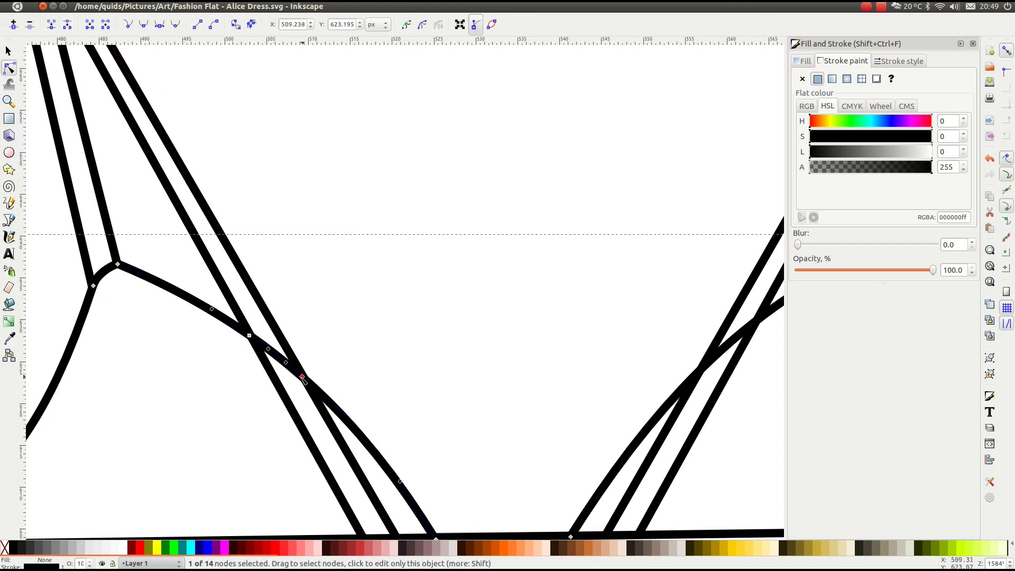
pyautogui.moveTo(303, 379); pyautogui.dragTo(304, 285)
pyautogui.press('Escape')
pyautogui.press('Escape')
pyautogui.click(439, 323)
pyautogui.hscroll(5, 499, 330)
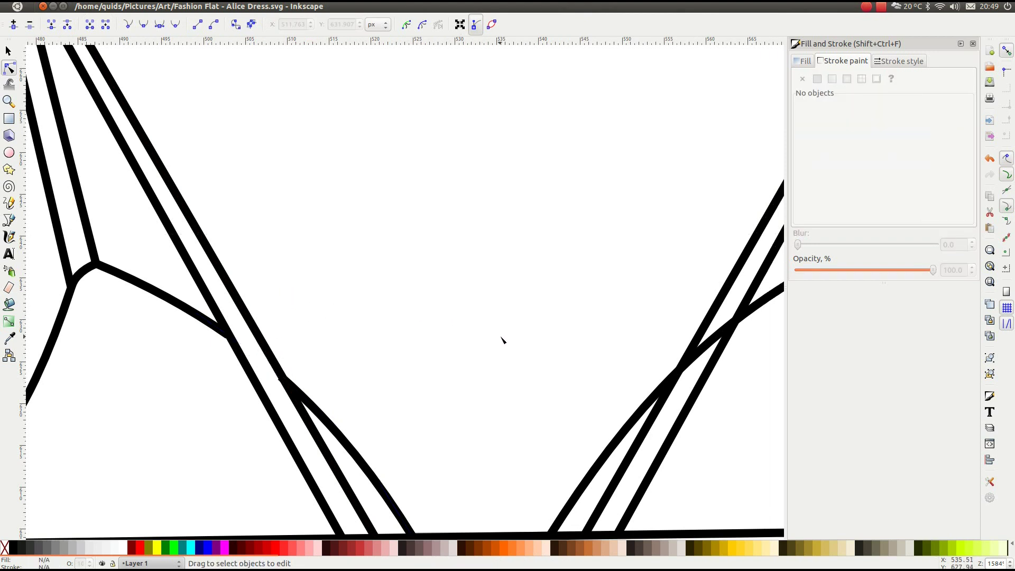
# Add a node where the right cup crosses the inner strap and break the path there
pyautogui.click(609, 350)
pyautogui.click(570, 374)
pyautogui.click(573, 372)
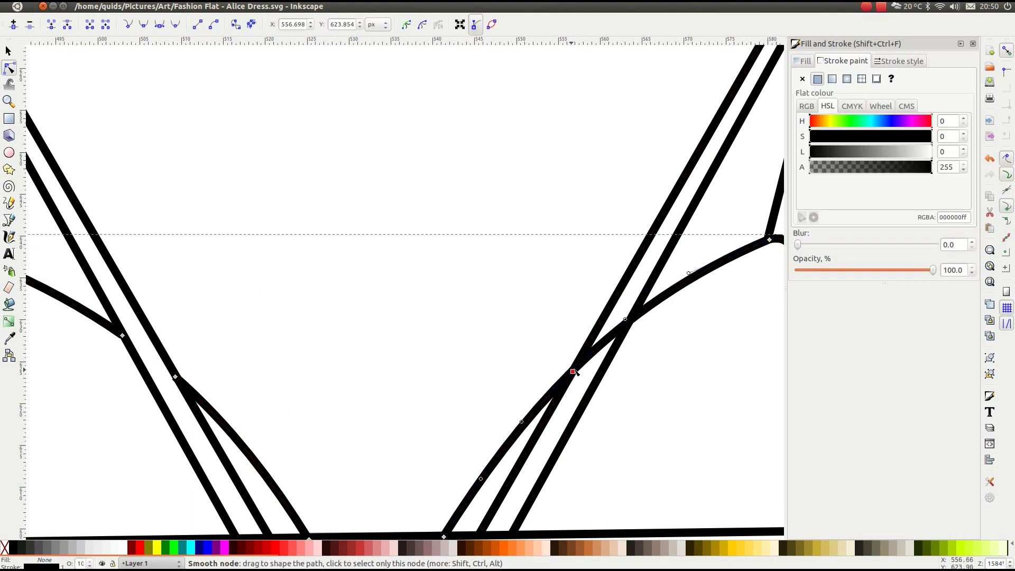
pyautogui.doubleClick(632, 320)
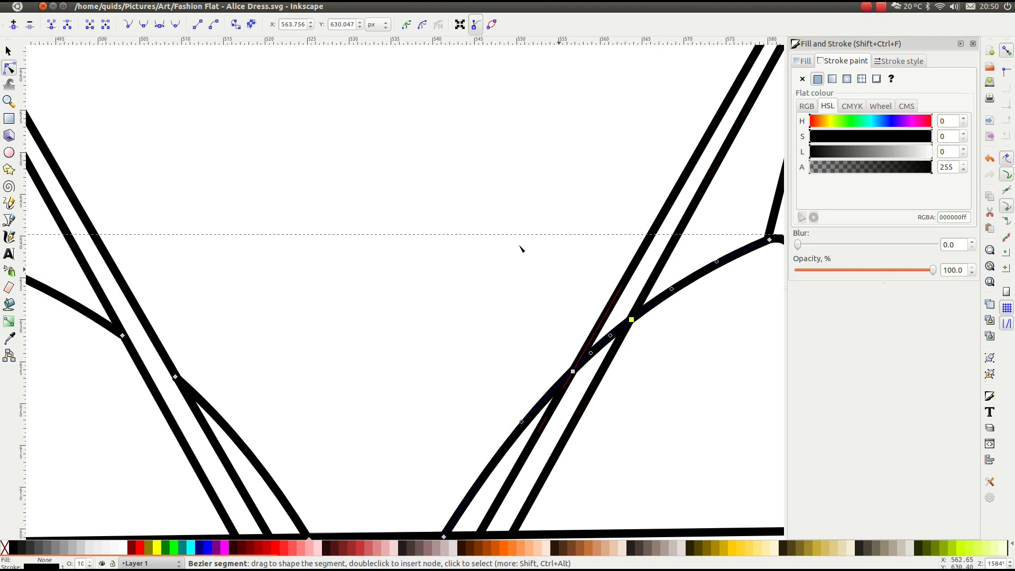
pyautogui.click(63, 26)
pyautogui.moveTo(632, 321); pyautogui.dragTo(566, 281)
pyautogui.hotkey('ctrl', 'z')
pyautogui.scroll(-1, 482, 271)
pyautogui.scroll(-2, 485, 270)
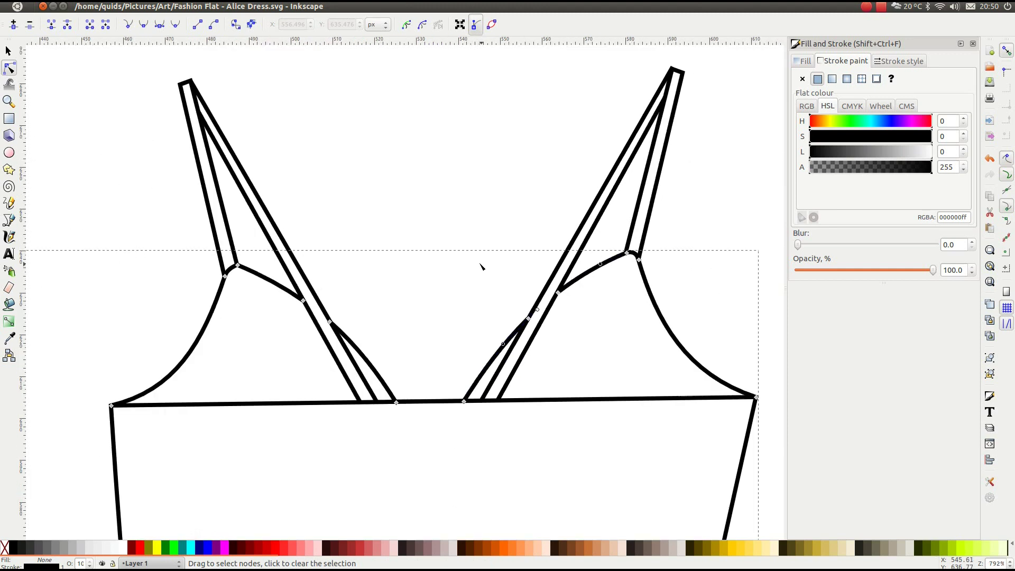
pyautogui.click(450, 207)
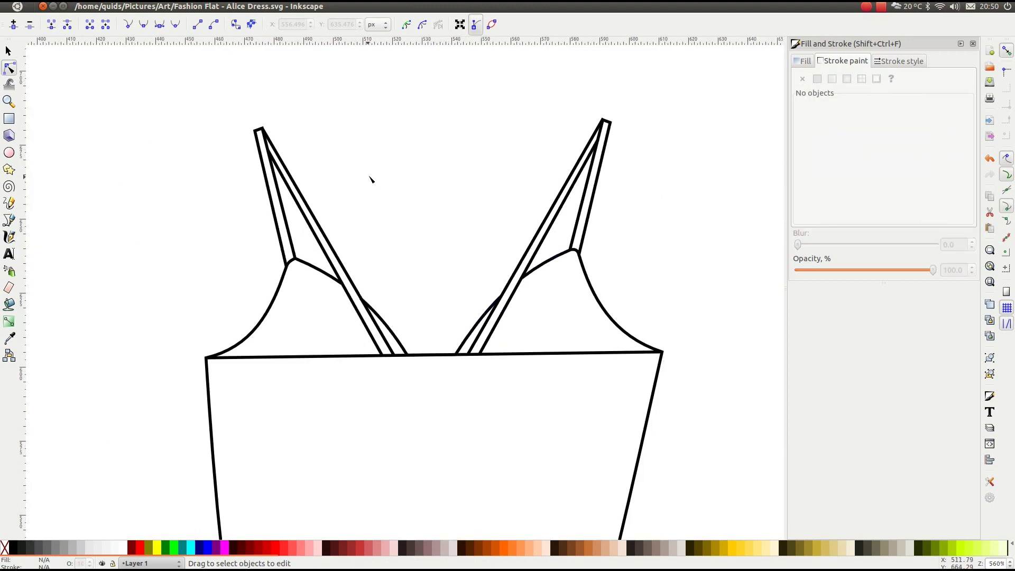
pyautogui.scroll(-1, 380, 175)
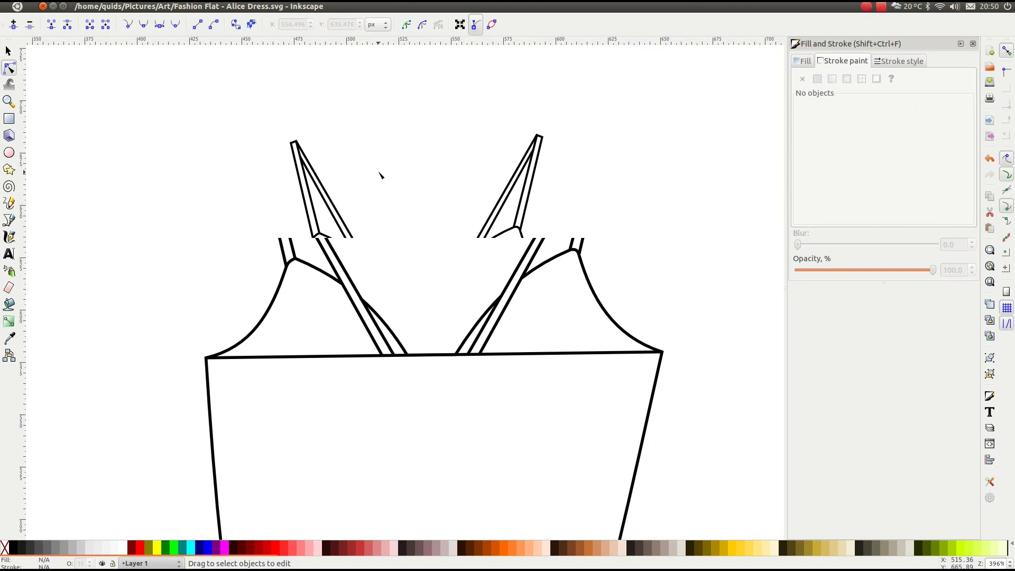
pyautogui.scroll(-2, 380, 175)
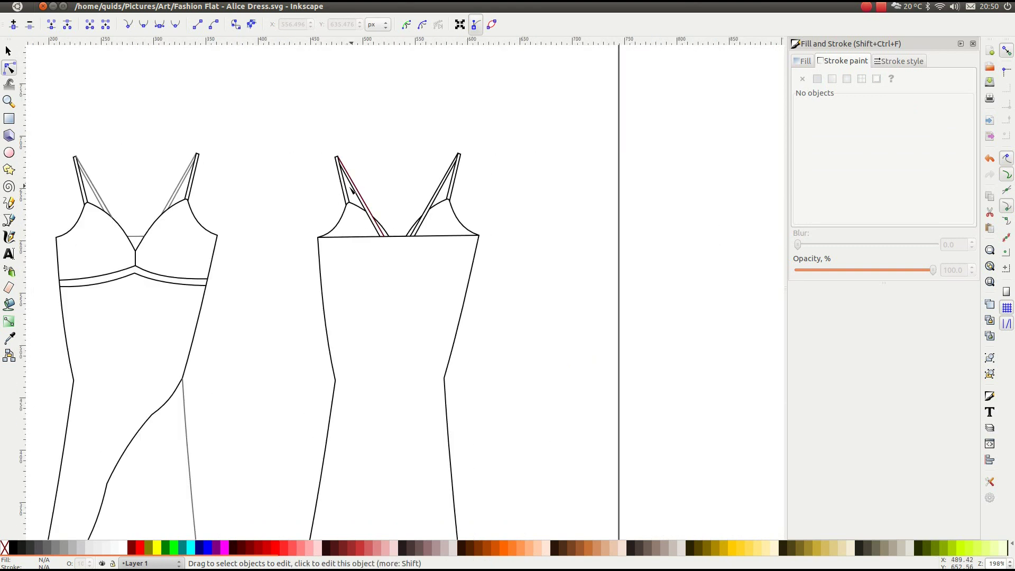
pyautogui.scroll(-1, 303, 204)
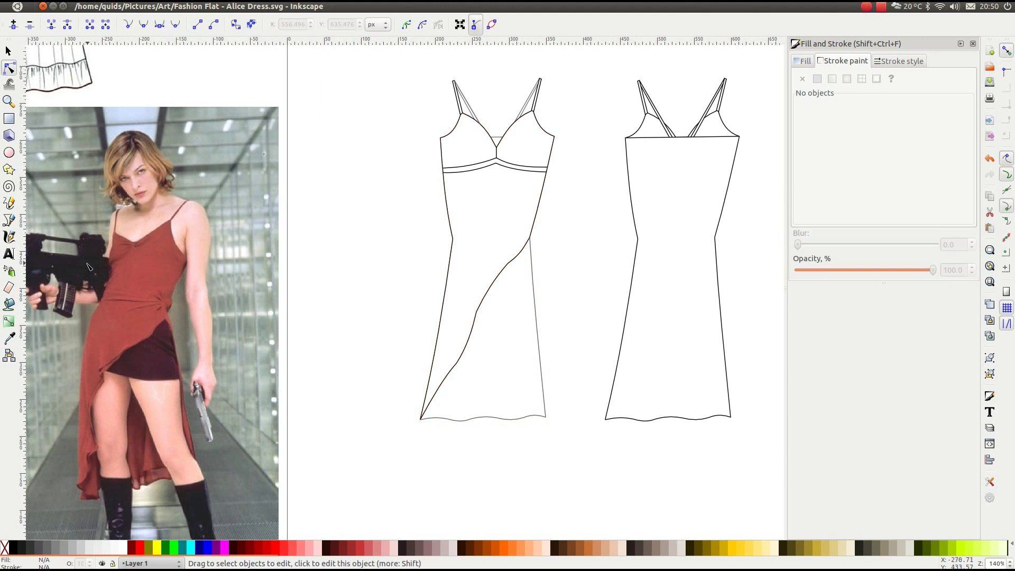
pyautogui.click(19, 219)
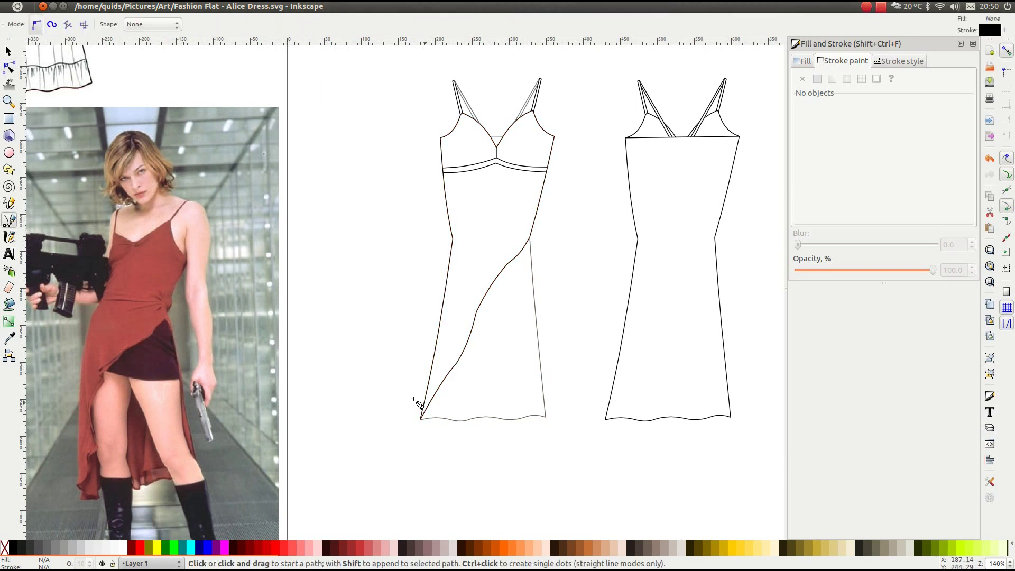
# Copy the grey 6a6a6aff stroke and draw the first grey fold line up from the hem
pyautogui.click(10, 50)
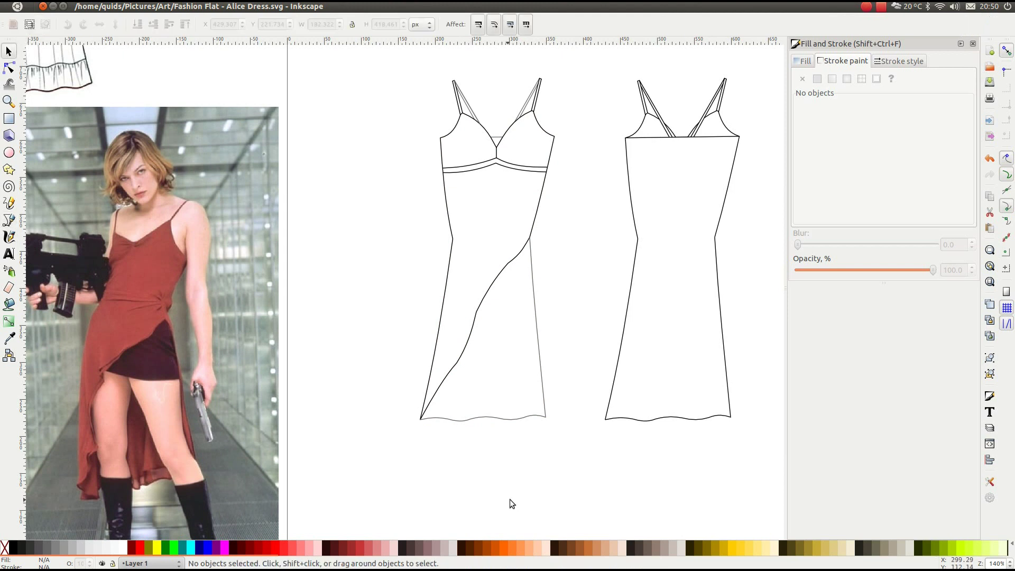
pyautogui.click(519, 420)
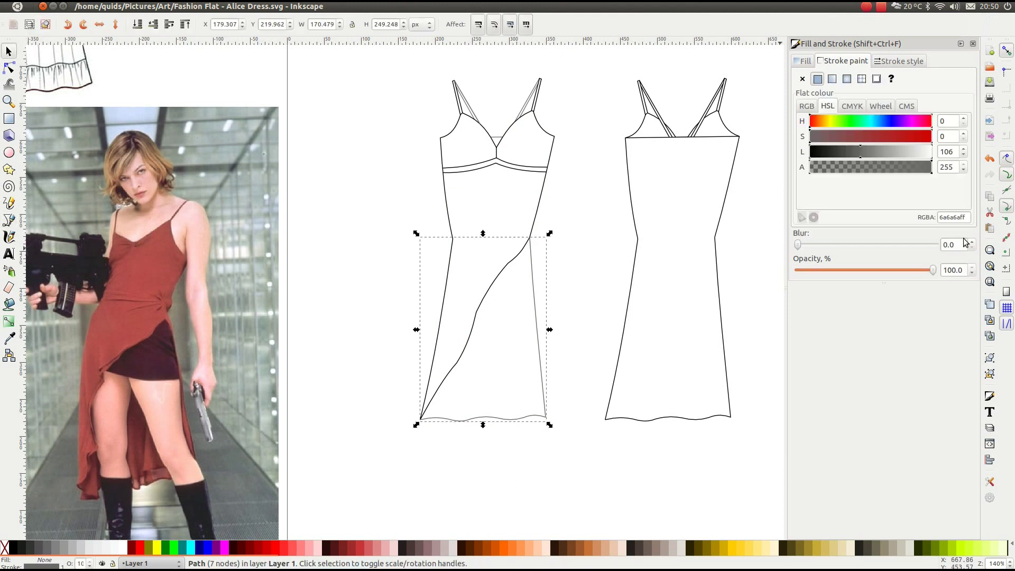
pyautogui.moveTo(967, 217); pyautogui.dragTo(893, 222)
pyautogui.hotkey('ctrl', 'c')
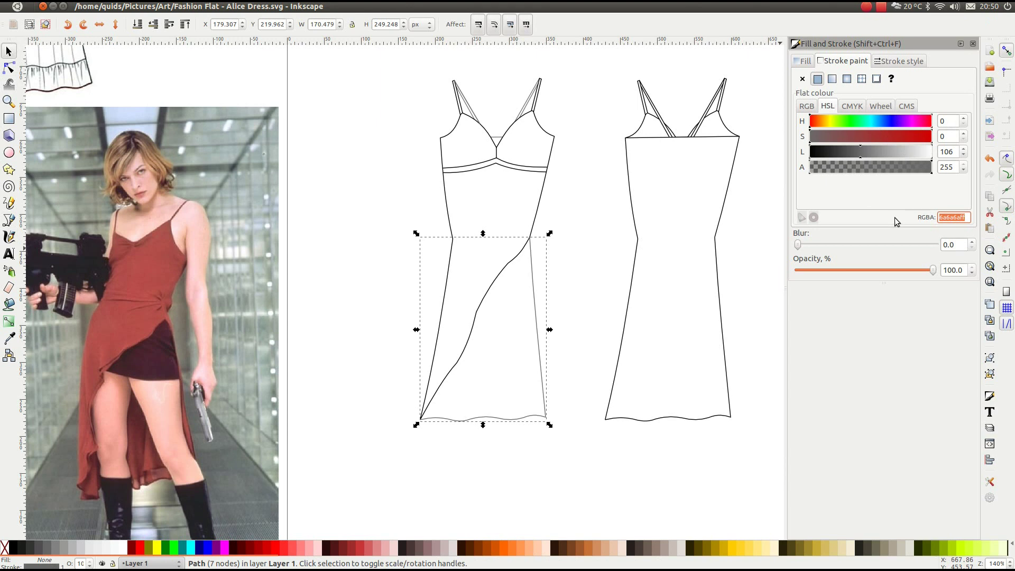
pyautogui.click(9, 219)
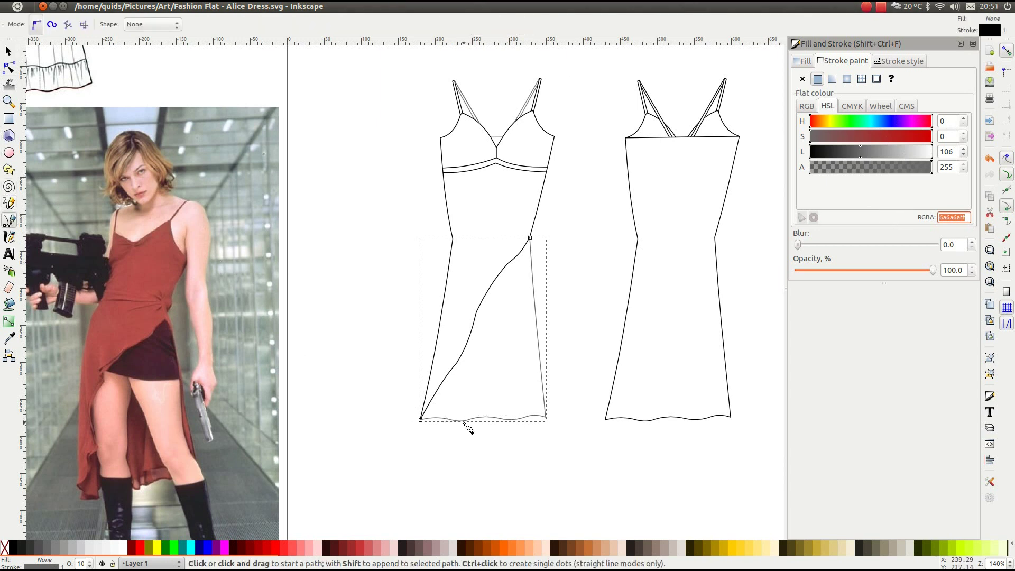
pyautogui.keyDown('ctrl'); pyautogui.scroll(2, 452, 422); pyautogui.keyUp('ctrl')
pyautogui.click(454, 419)
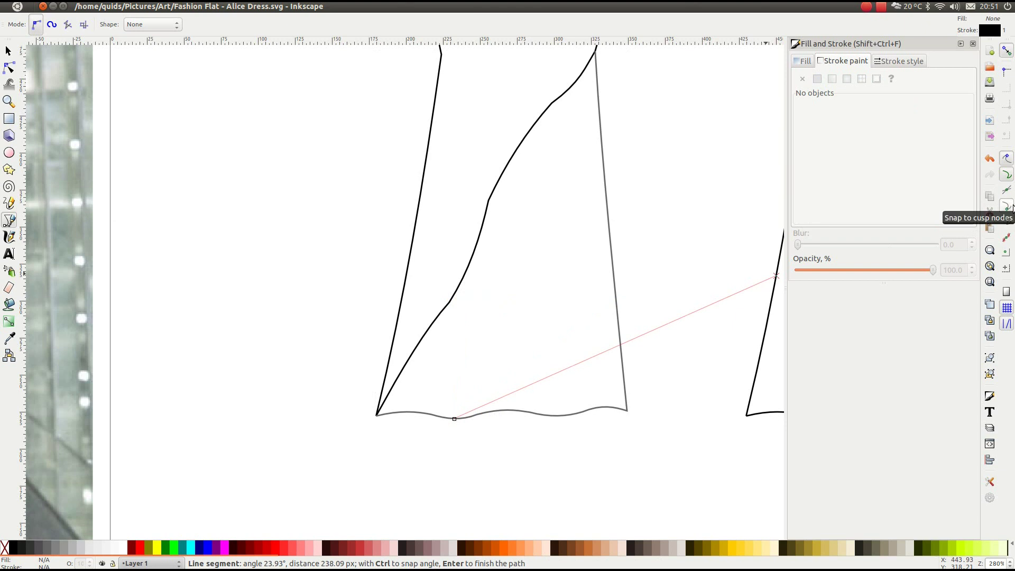
pyautogui.click(1006, 175)
pyautogui.click(1007, 208)
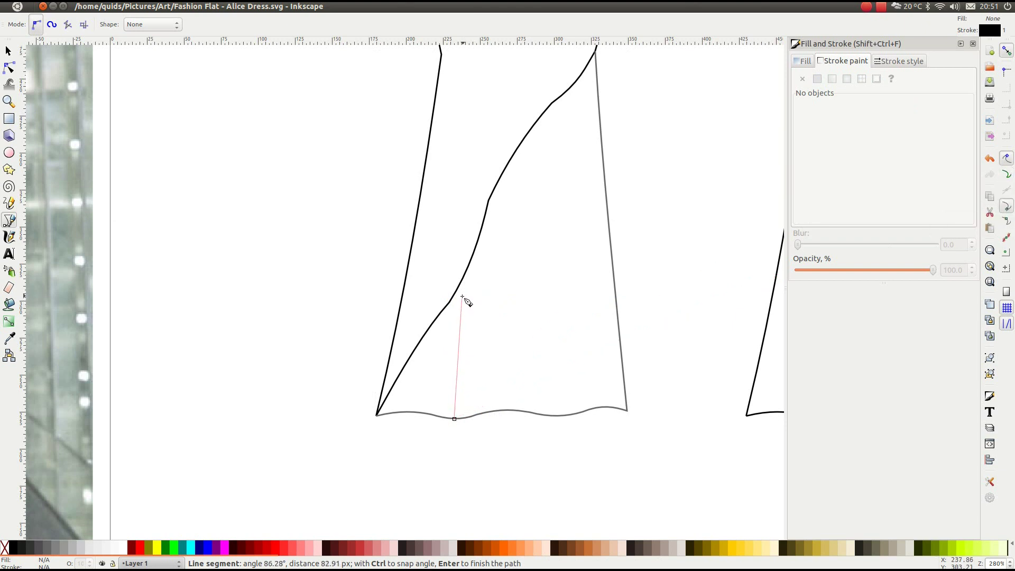
pyautogui.doubleClick(462, 297)
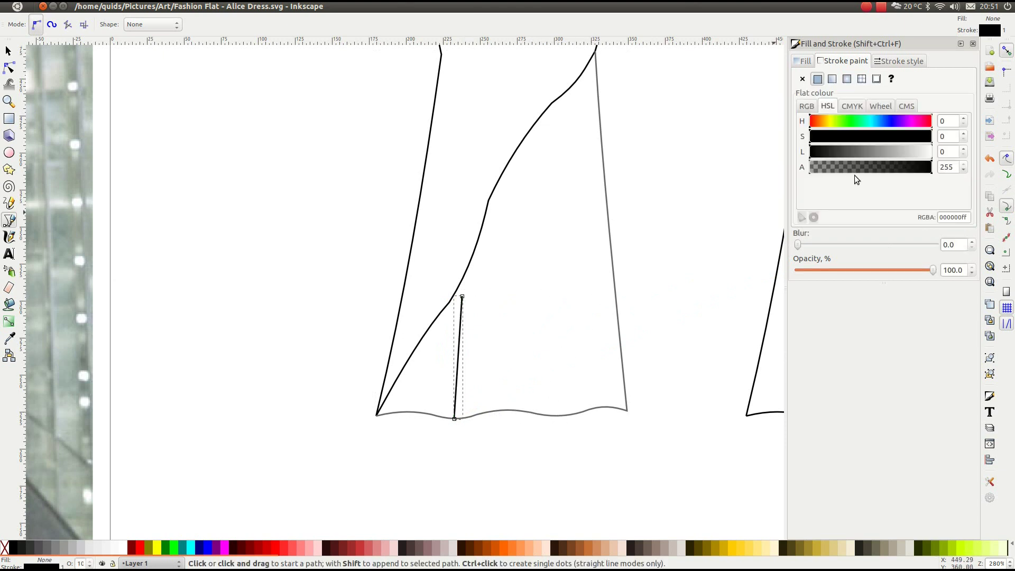
pyautogui.doubleClick(945, 217)
pyautogui.hotkey('ctrl', 'v')
pyautogui.press('Return')
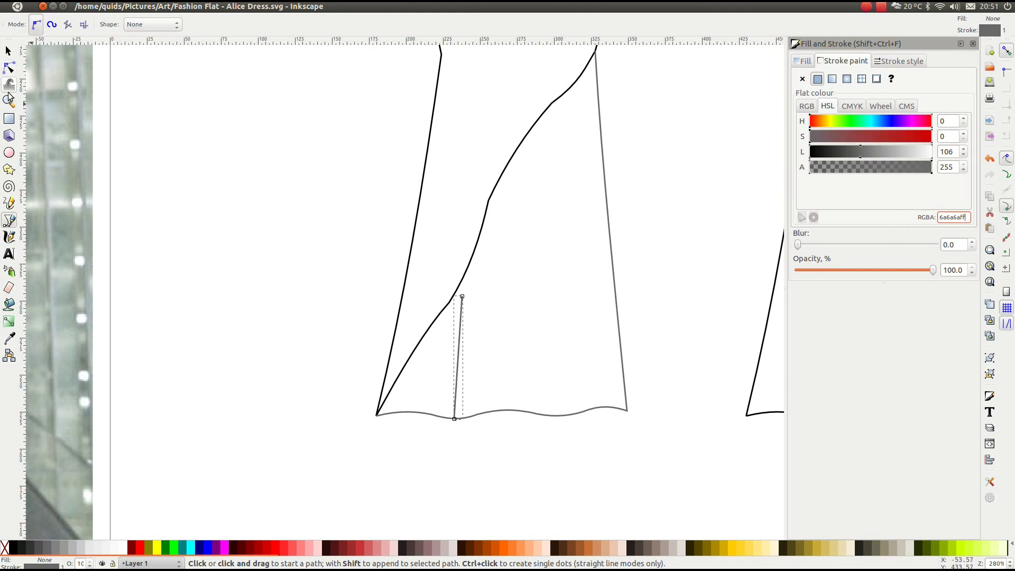
# Draw three more vertical fold lines rising from the lower skirt panel's hem
pyautogui.click(506, 411)
pyautogui.click(504, 256)
pyautogui.press('Return')
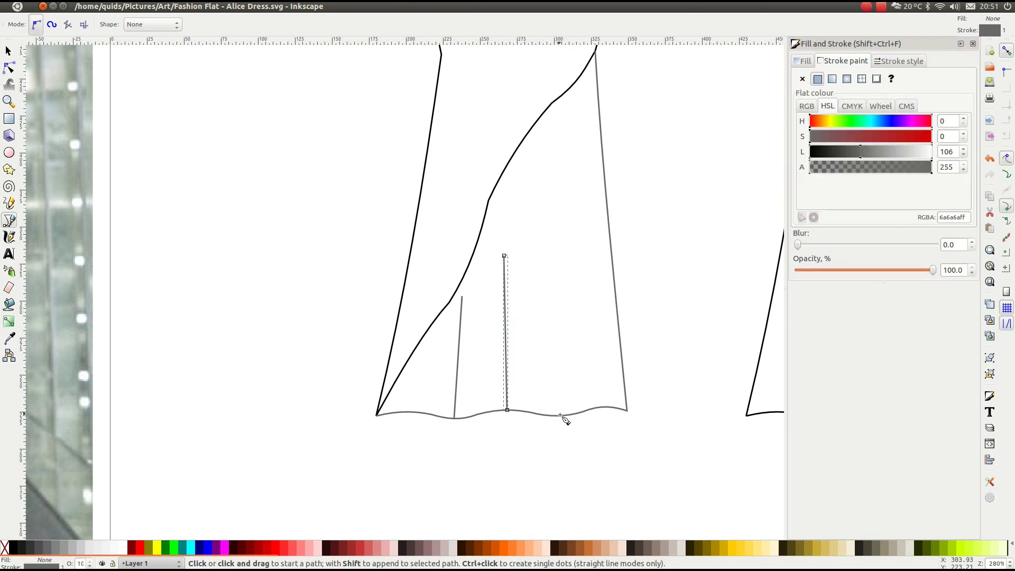
pyautogui.click(560, 414)
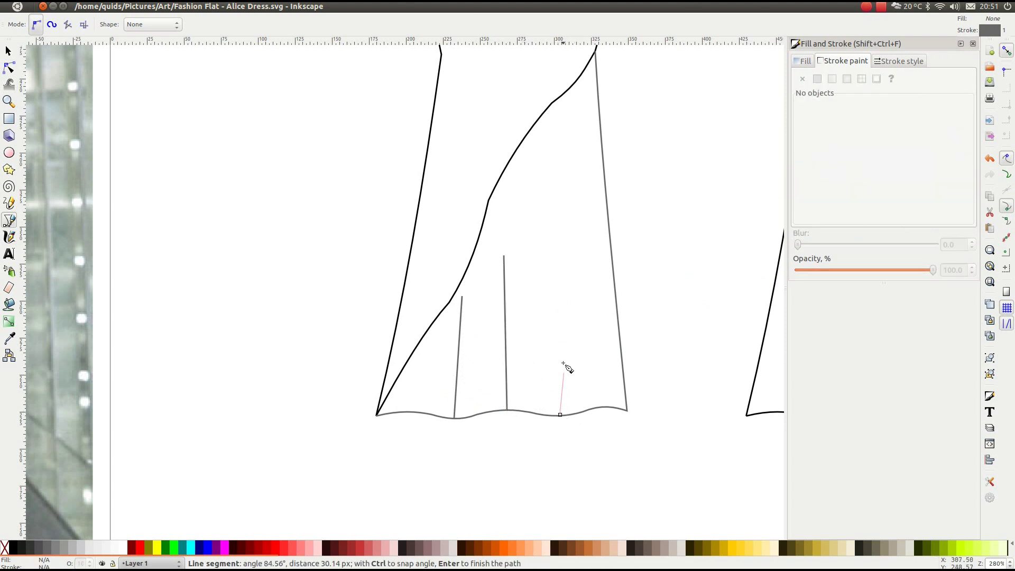
pyautogui.doubleClick(549, 269)
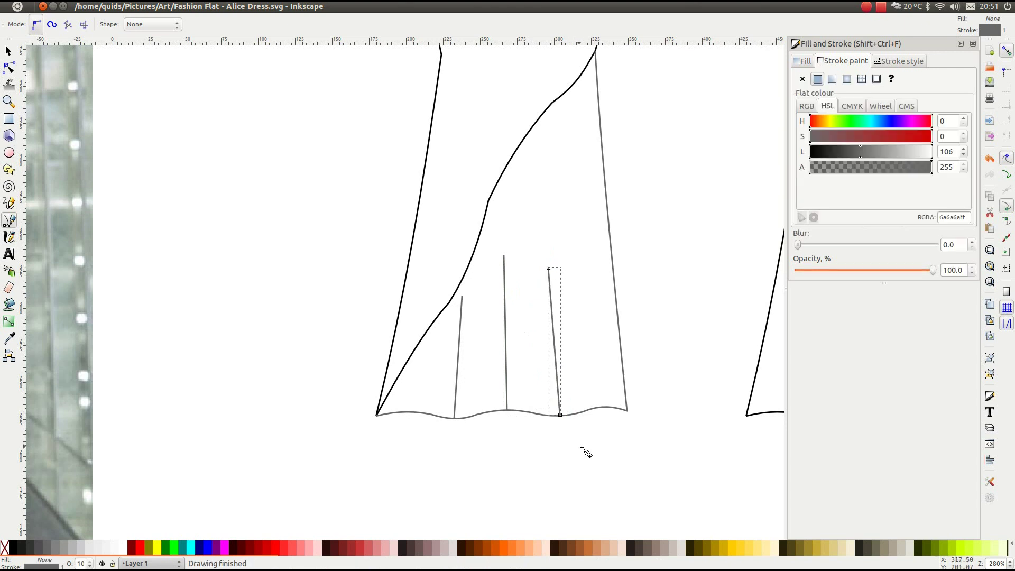
pyautogui.click(601, 407)
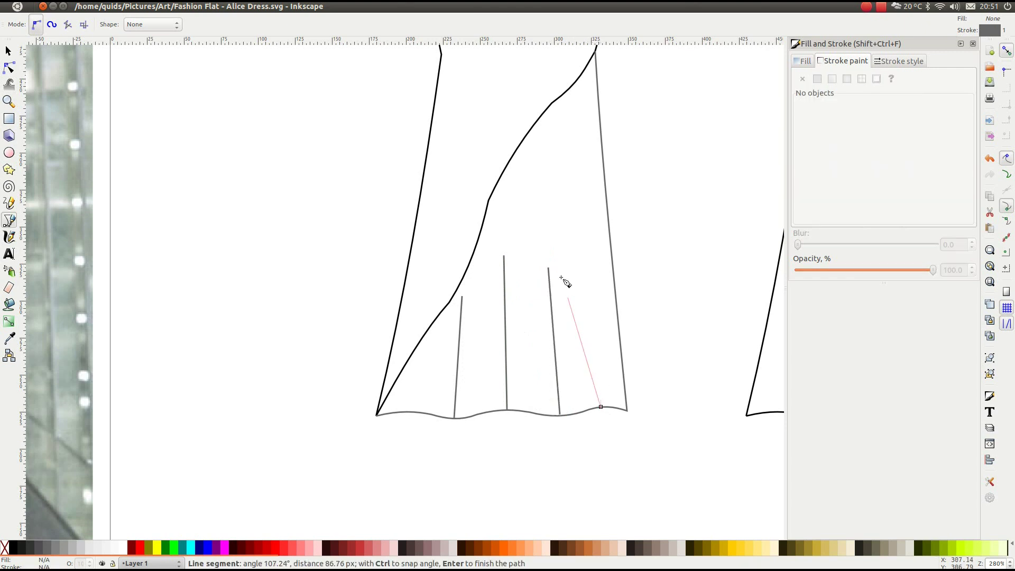
pyautogui.doubleClick(580, 242)
pyautogui.keyDown('ctrl'); pyautogui.scroll(-2, 387, 321); pyautogui.keyUp('ctrl')
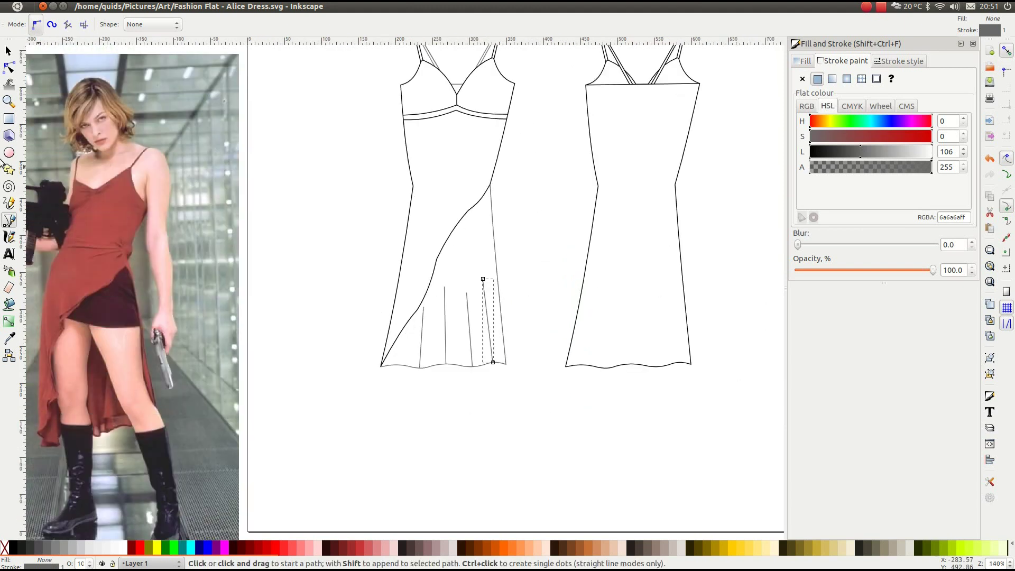
# Draw two grey fold lines on the front dress's left skirt panel
pyautogui.click(418, 310)
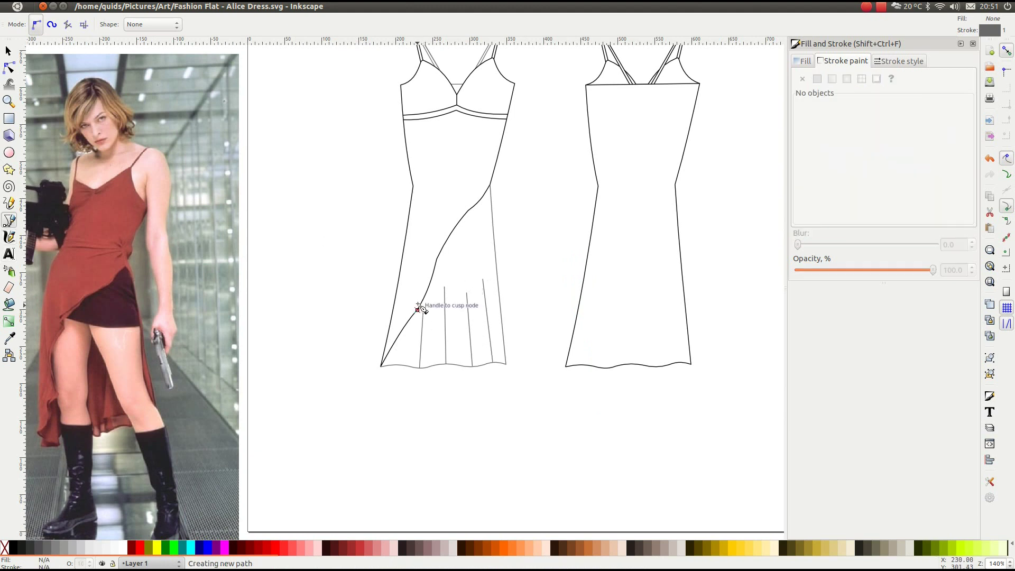
pyautogui.doubleClick(412, 251)
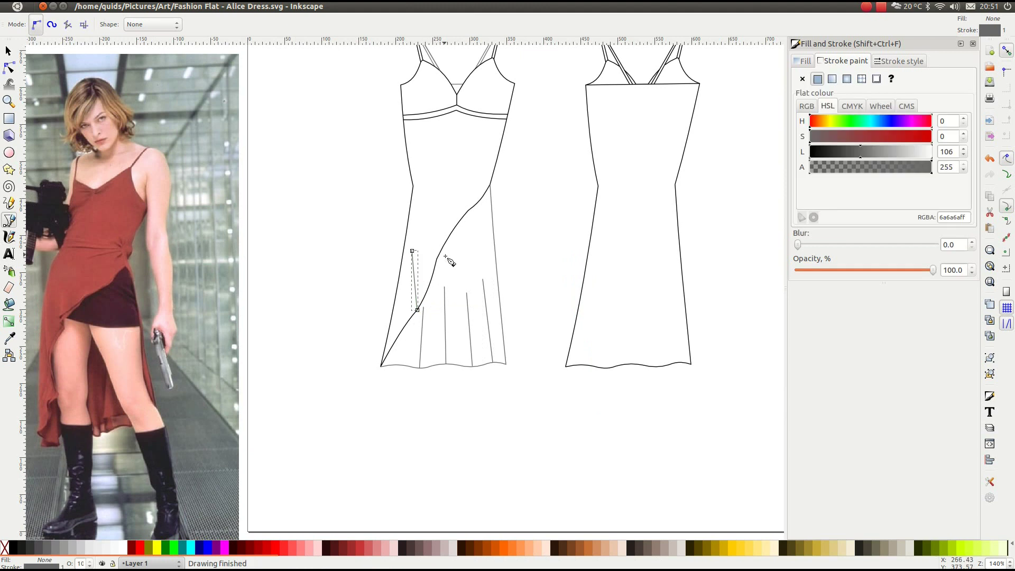
pyautogui.click(436, 260)
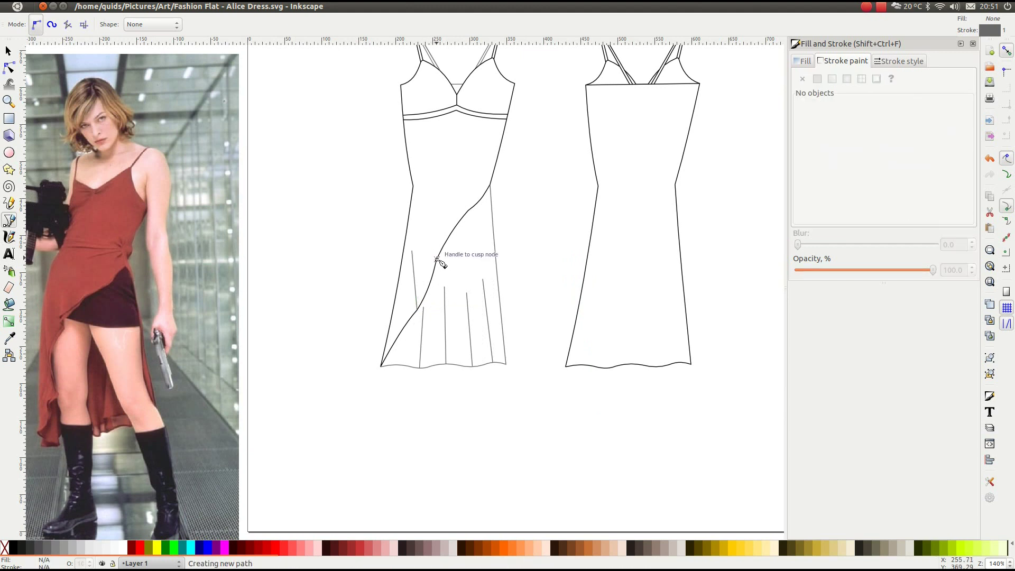
pyautogui.doubleClick(435, 228)
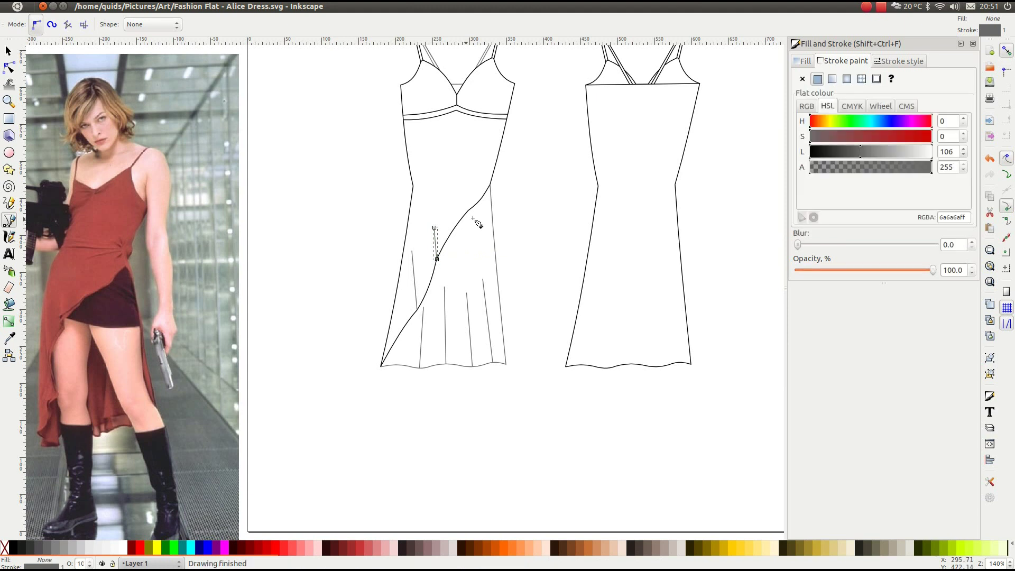
# Draw three short gather lines fanning out from the wrap point on the side seam
pyautogui.click(491, 186)
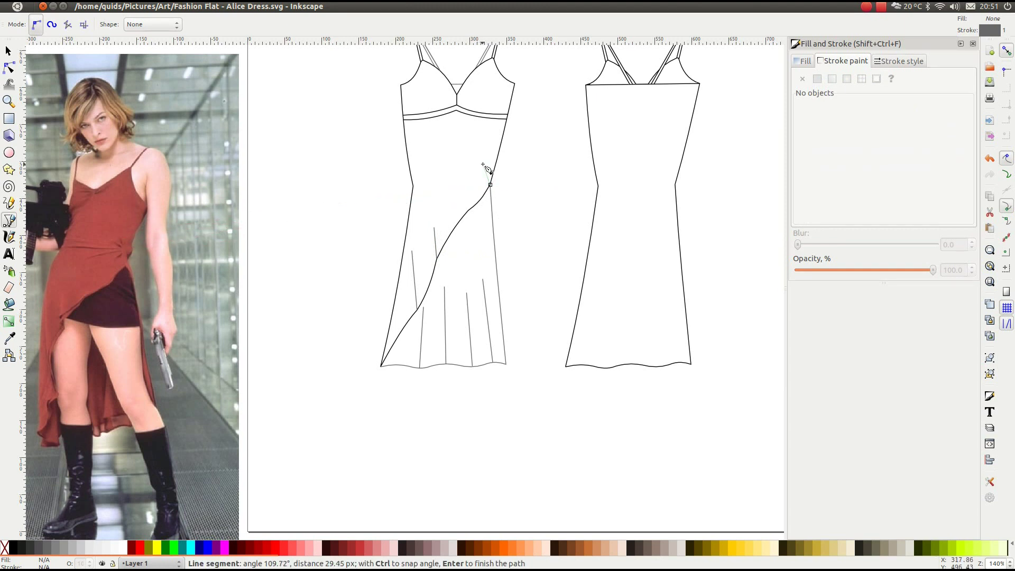
pyautogui.click(491, 185)
pyautogui.click(490, 185)
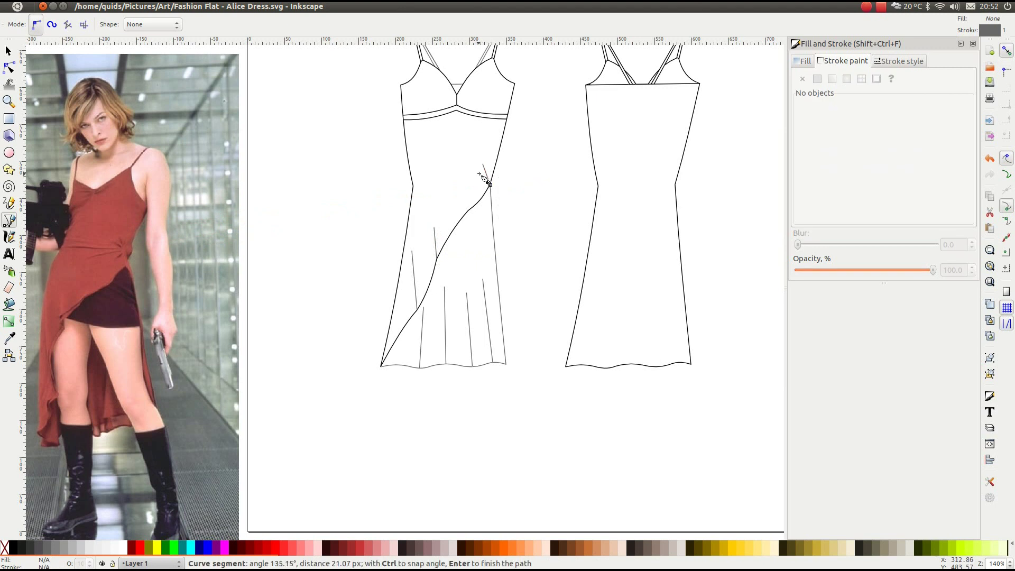
pyautogui.scroll(4, 482, 177)
pyautogui.doubleClick(479, 175)
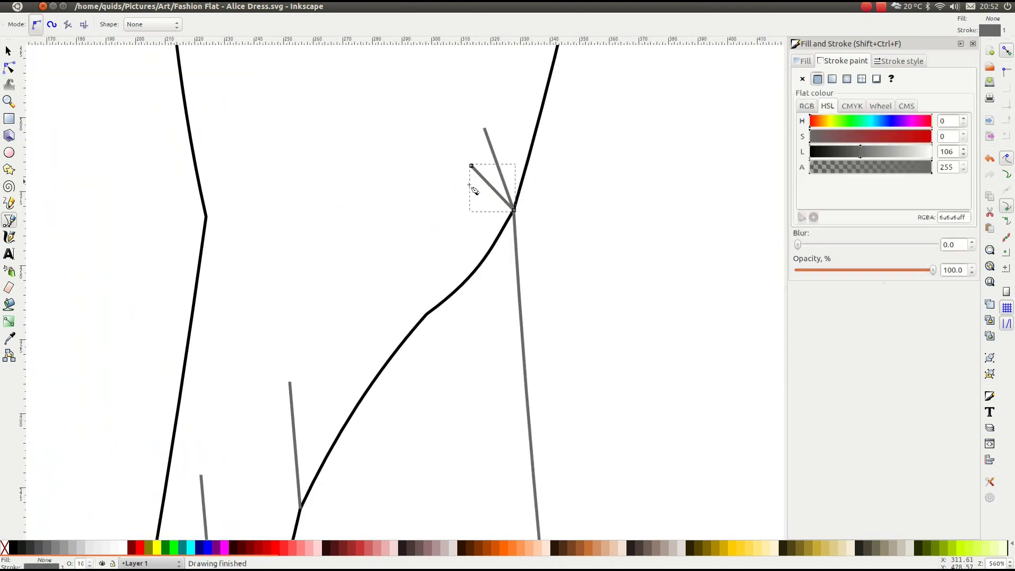
pyautogui.click(514, 210)
pyautogui.doubleClick(469, 229)
pyautogui.click(514, 211)
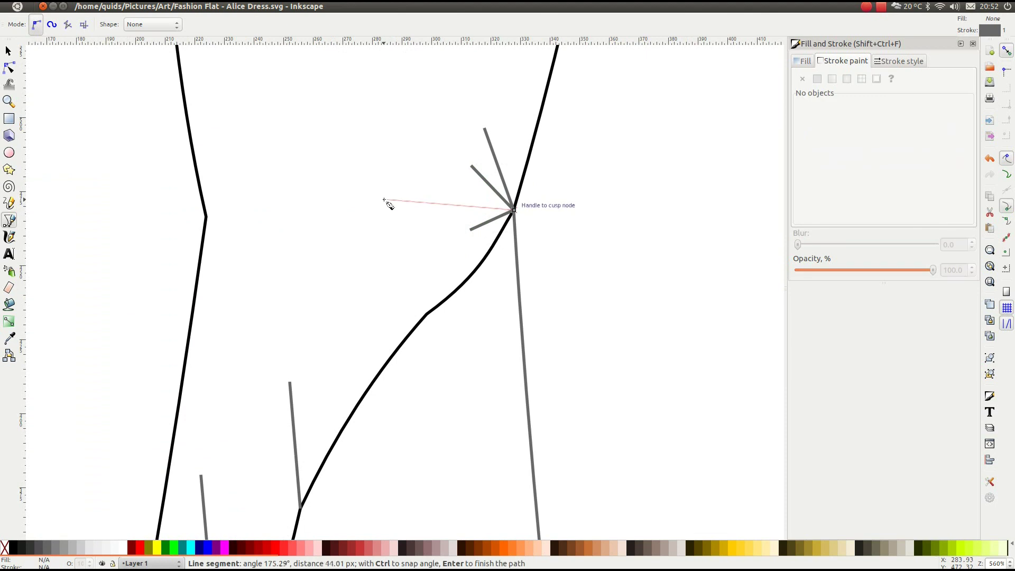
pyautogui.doubleClick(418, 206)
pyautogui.scroll(-4, 310, 249)
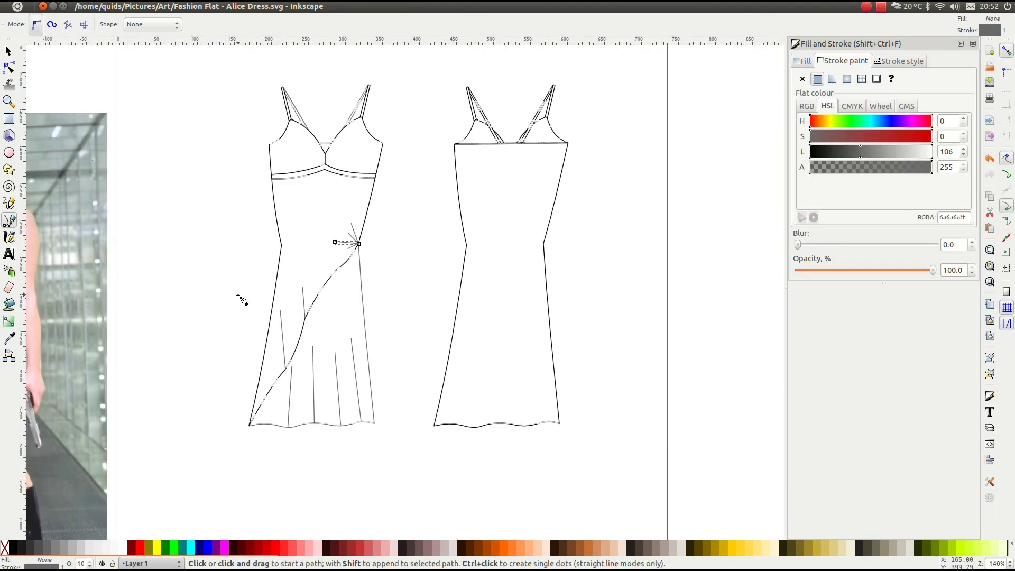
pyautogui.hscroll(-5, 238, 299)
# Select the front dress's four grey hem fold lines and drop a copy onto the back dress's skirt
pyautogui.press('s')
pyautogui.click(422, 412)
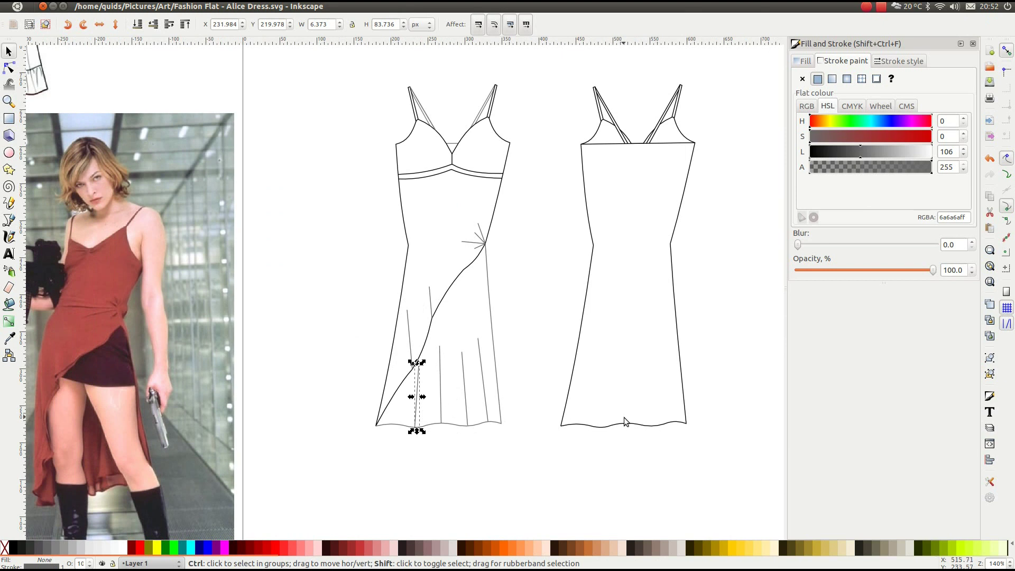
pyautogui.keyDown('shift'); pyautogui.click(440, 397); pyautogui.keyUp('shift')
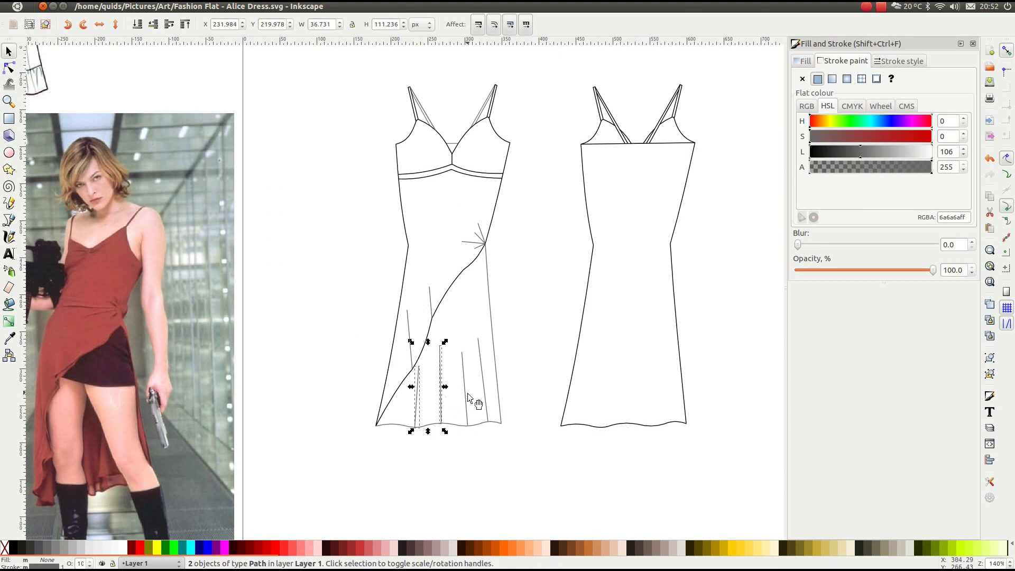
pyautogui.keyDown('shift'); pyautogui.click(464, 391); pyautogui.keyUp('shift')
pyautogui.keyDown('shift'); pyautogui.click(487, 389); pyautogui.keyUp('shift')
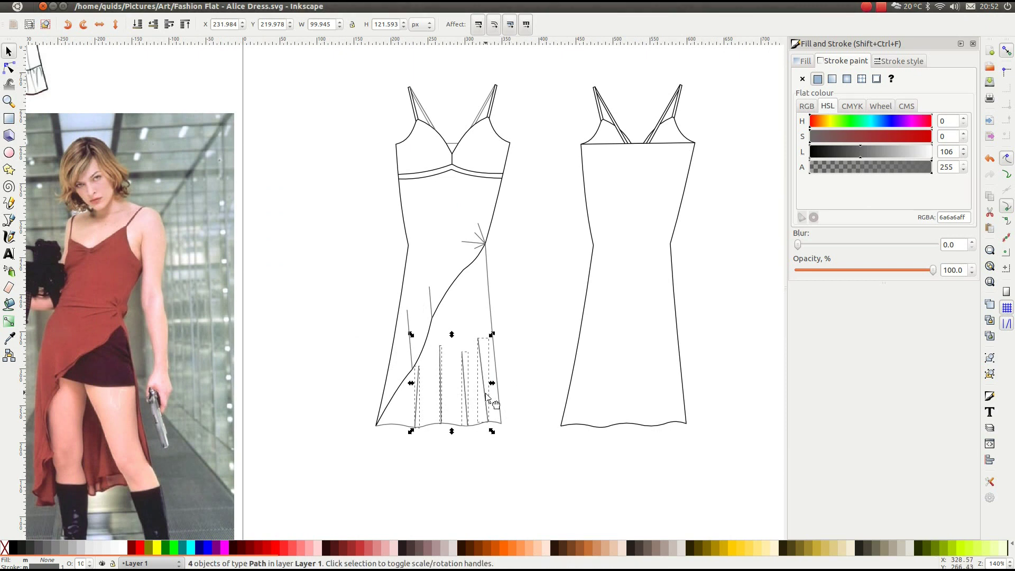
pyautogui.moveTo(486, 393); pyautogui.dragTo(688, 382)
pyautogui.scroll(4, 660, 418)
pyautogui.click(234, 458)
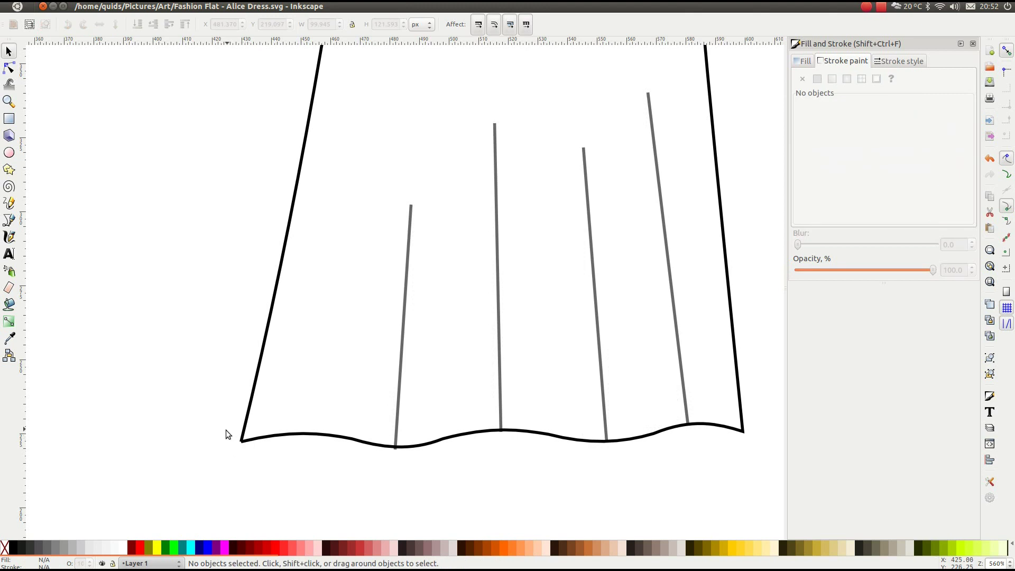
pyautogui.scroll(-2, 218, 428)
pyautogui.hscroll(-8, 201, 418)
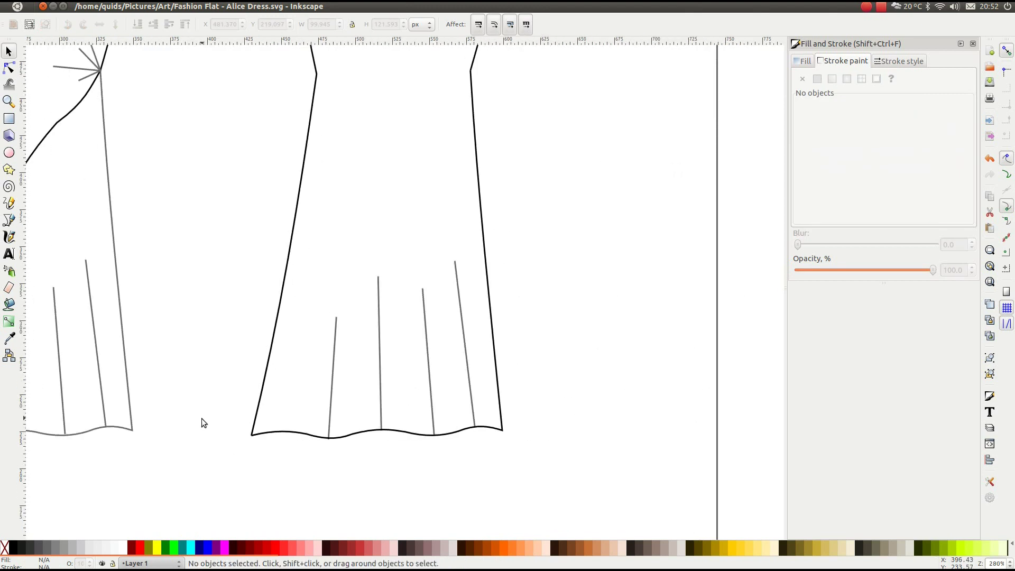
pyautogui.scroll(6, 205, 418)
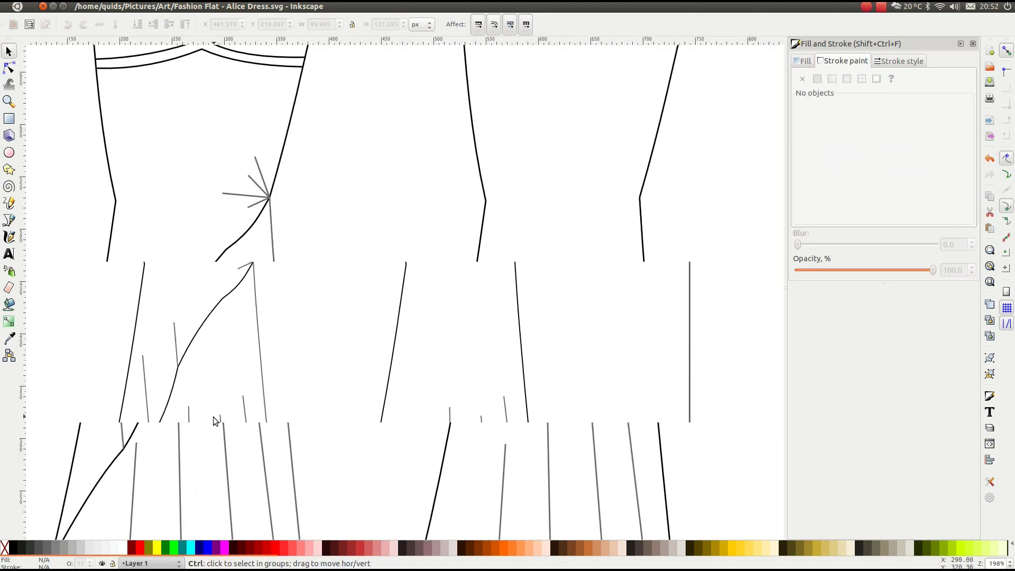